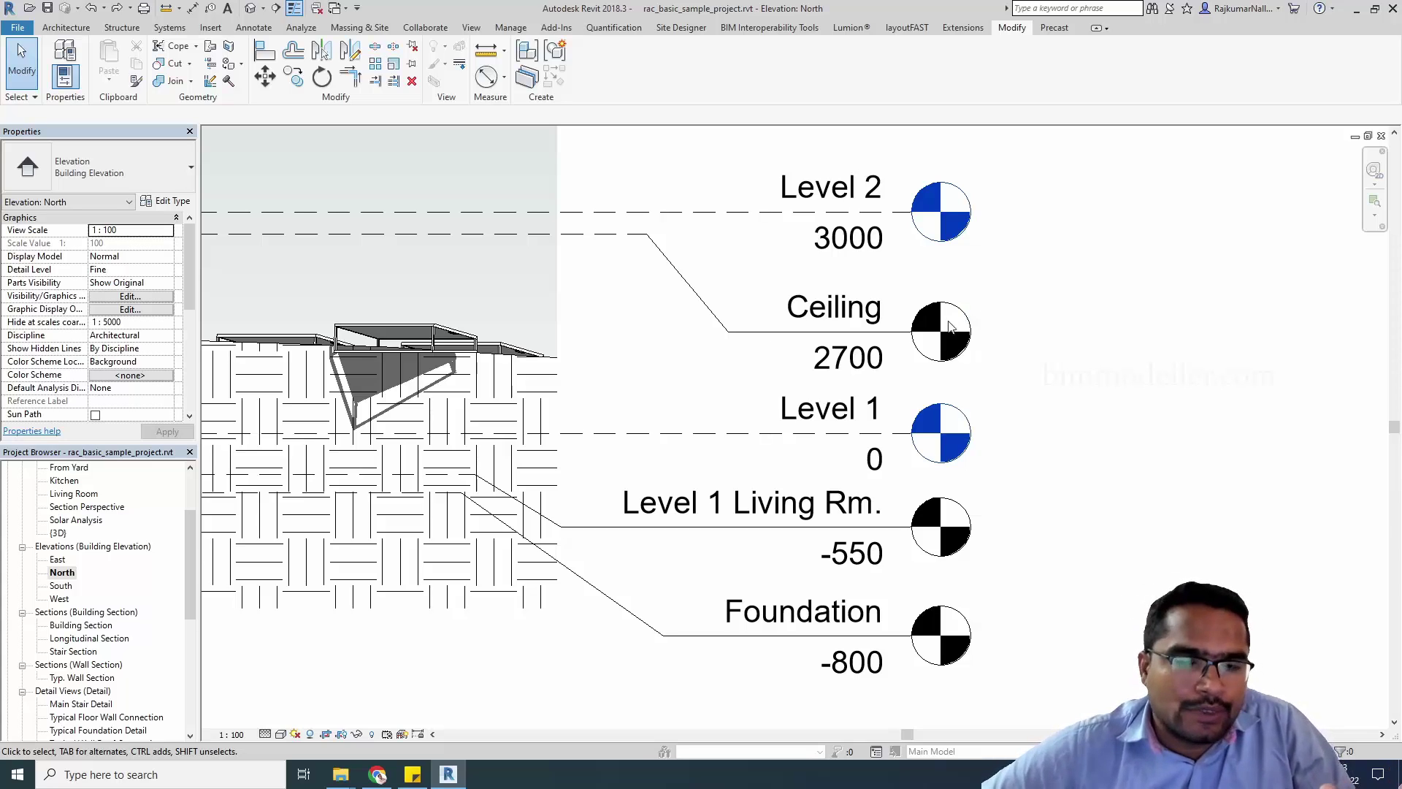
# Step: Select the Level 2 line and open Type Properties for its 8mm Head type
pyautogui.click(697, 217)
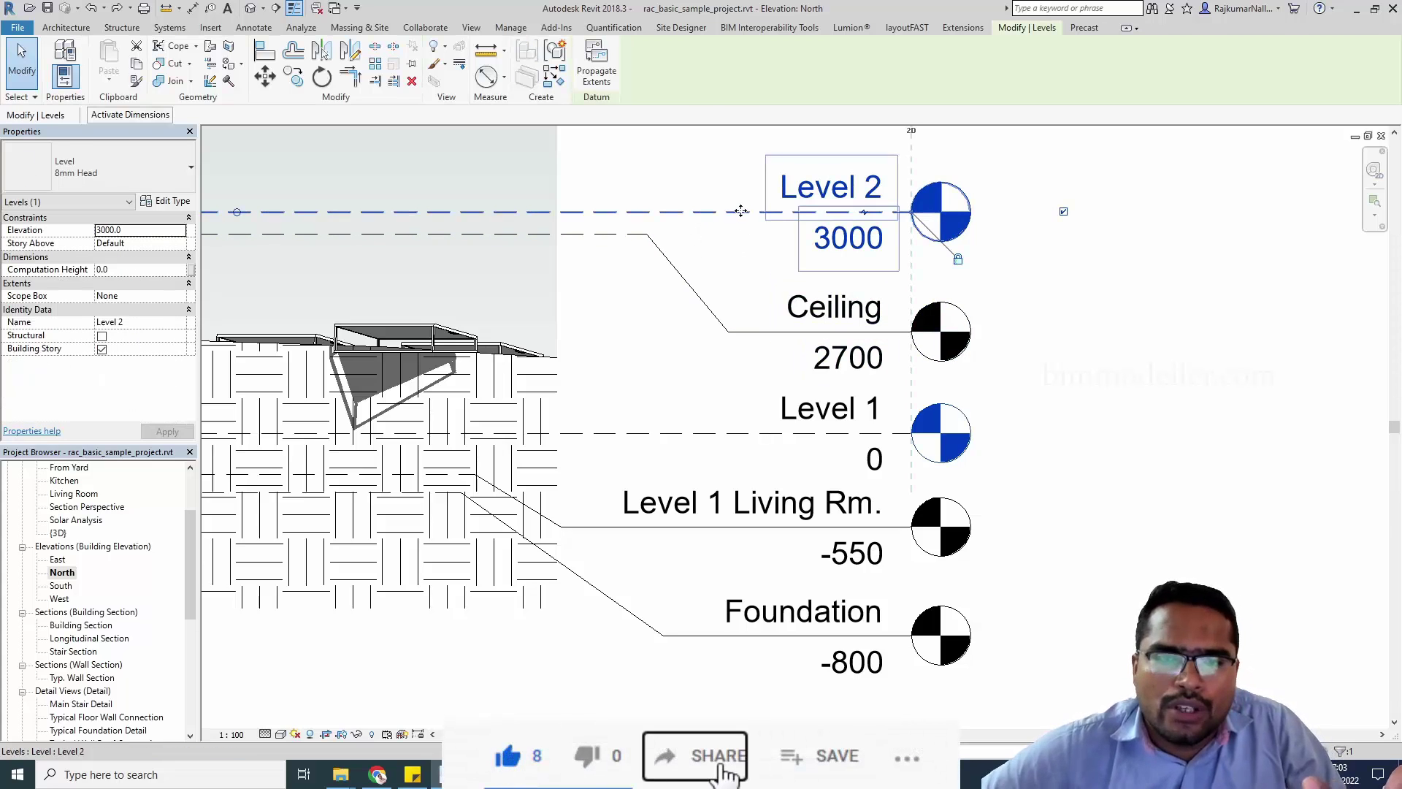
pyautogui.click(156, 208)
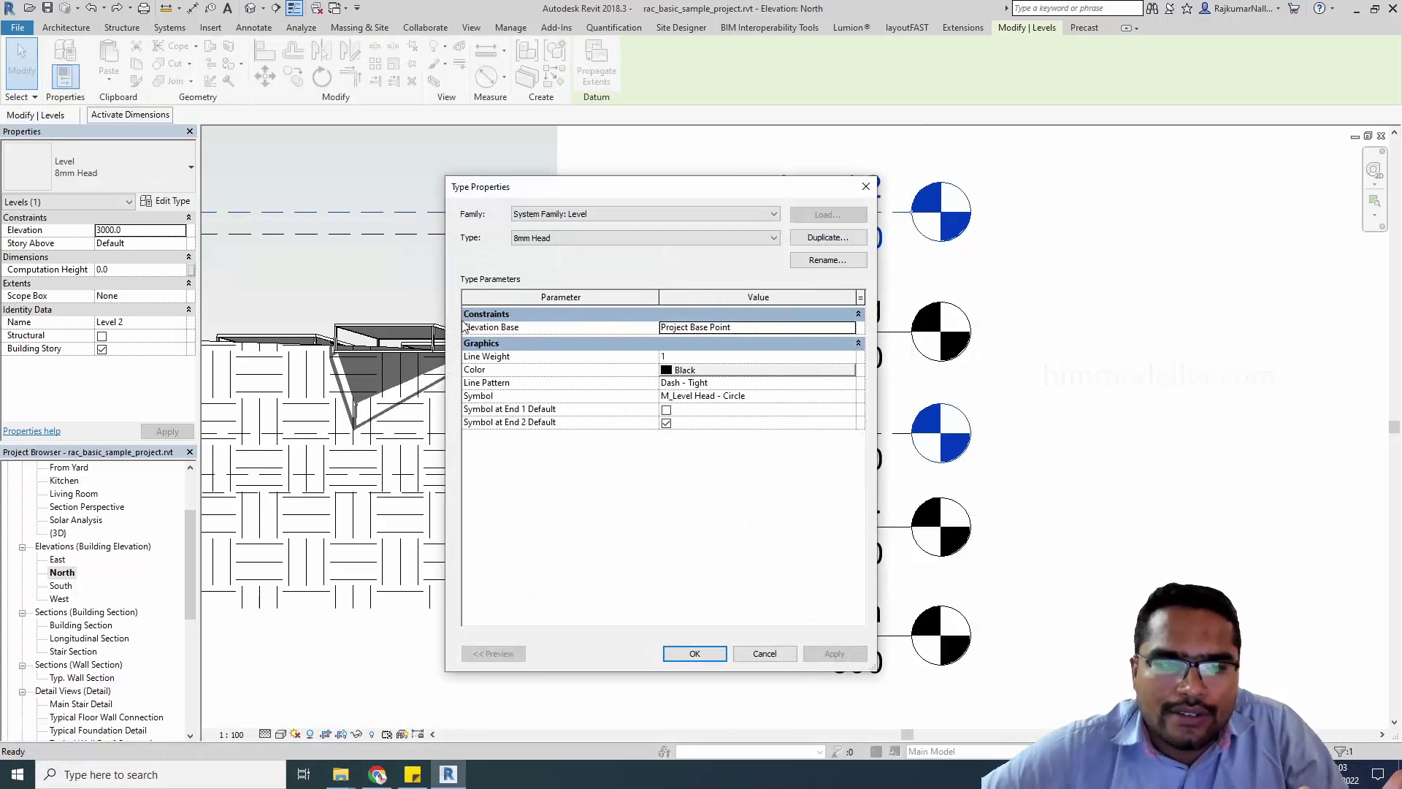
# Step: Check Elevation Base, keep M_Level Head - Circle as the head symbol, and close Type Properties
pyautogui.click(759, 330)
pyautogui.click(784, 397)
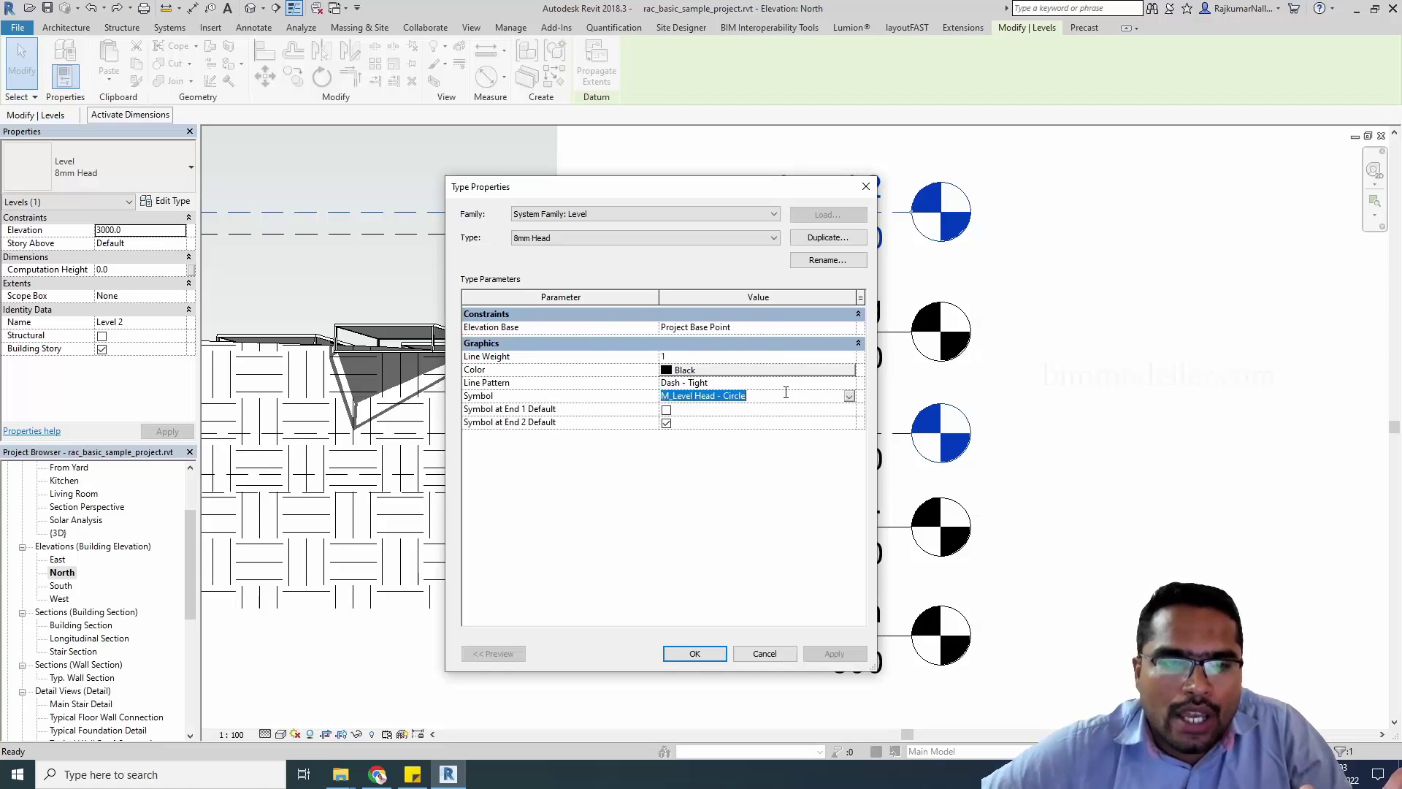
pyautogui.click(849, 395)
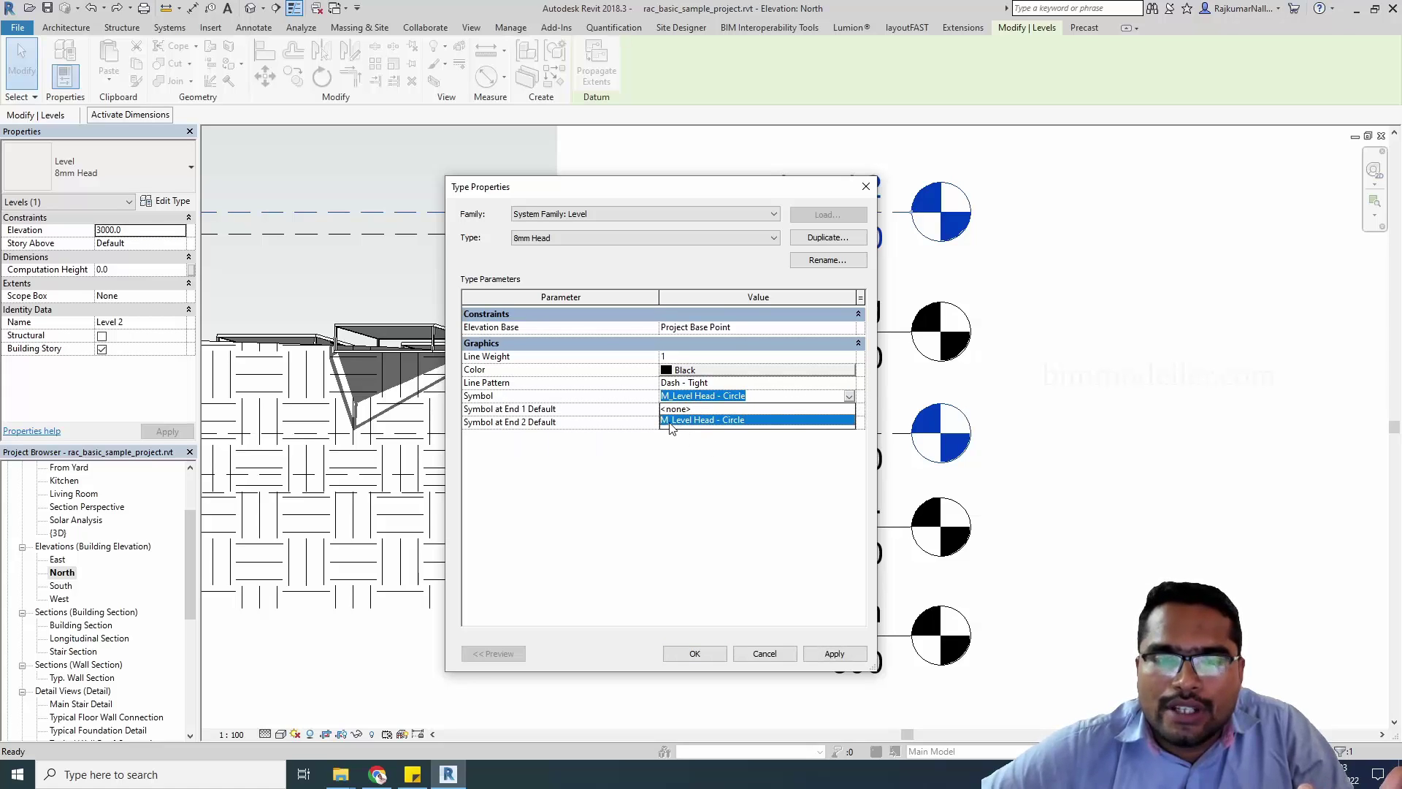
pyautogui.click(735, 421)
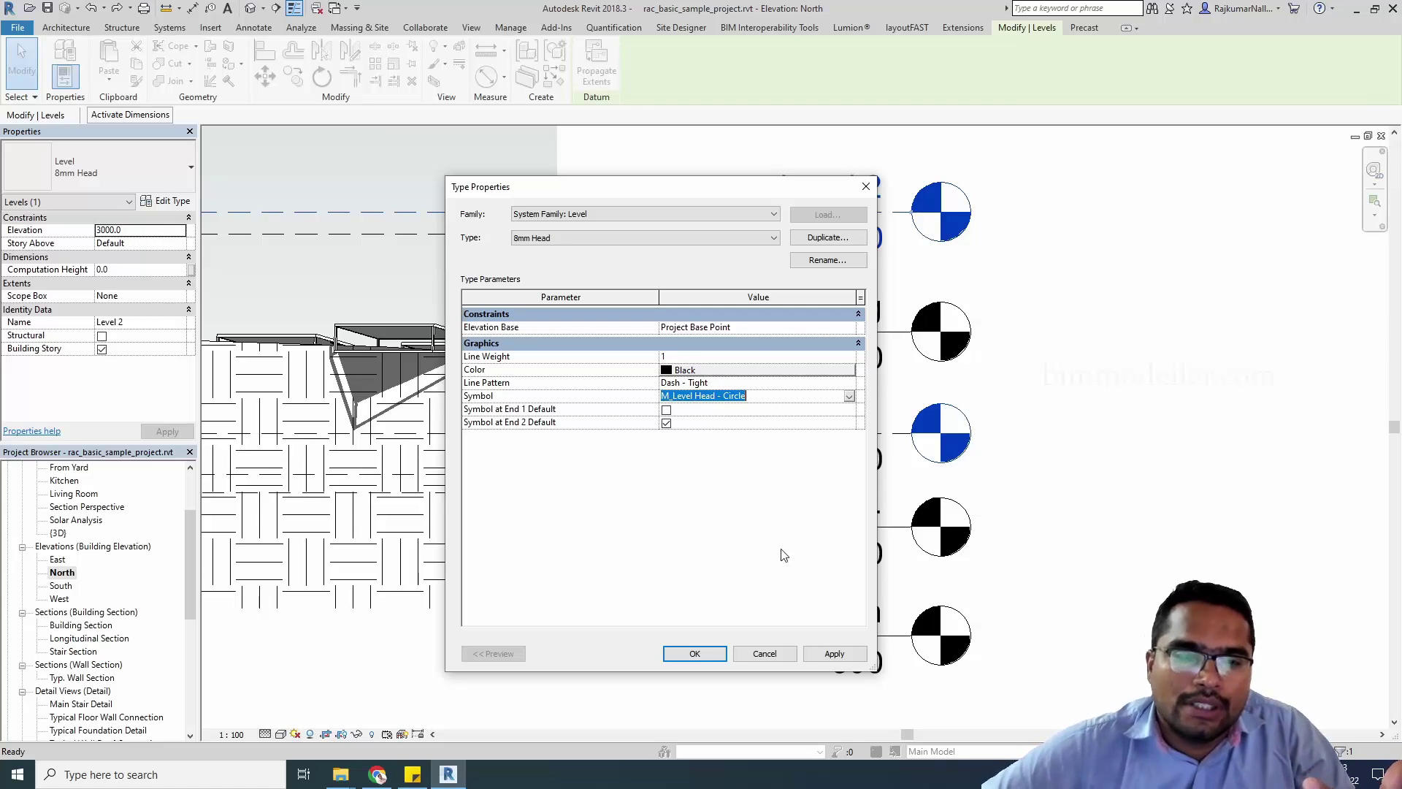
pyautogui.click(768, 653)
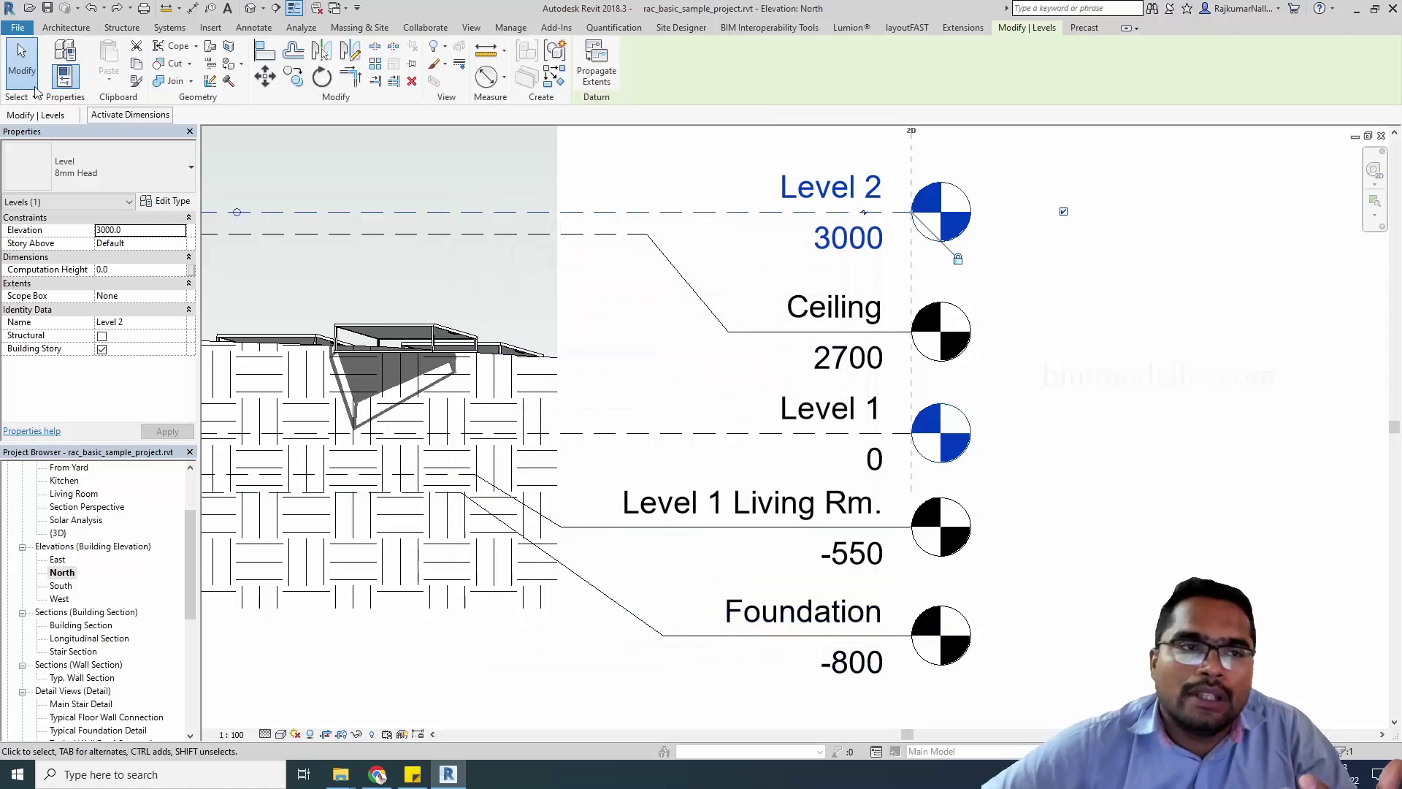
# Step: Create a new family from the Annotations folder's Metric Level Head.rft template
pyautogui.click(19, 26)
pyautogui.moveTo(50, 83)
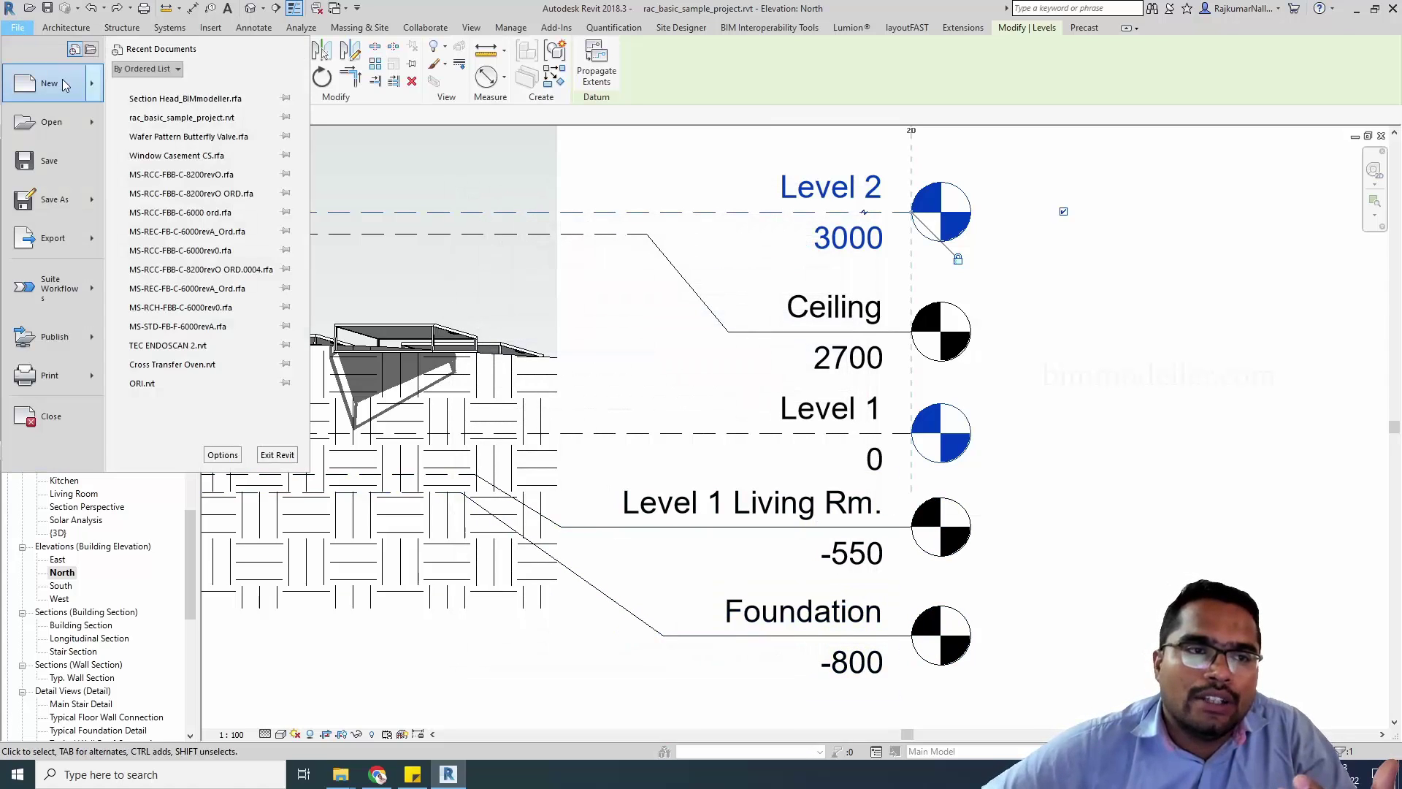
pyautogui.click(181, 127)
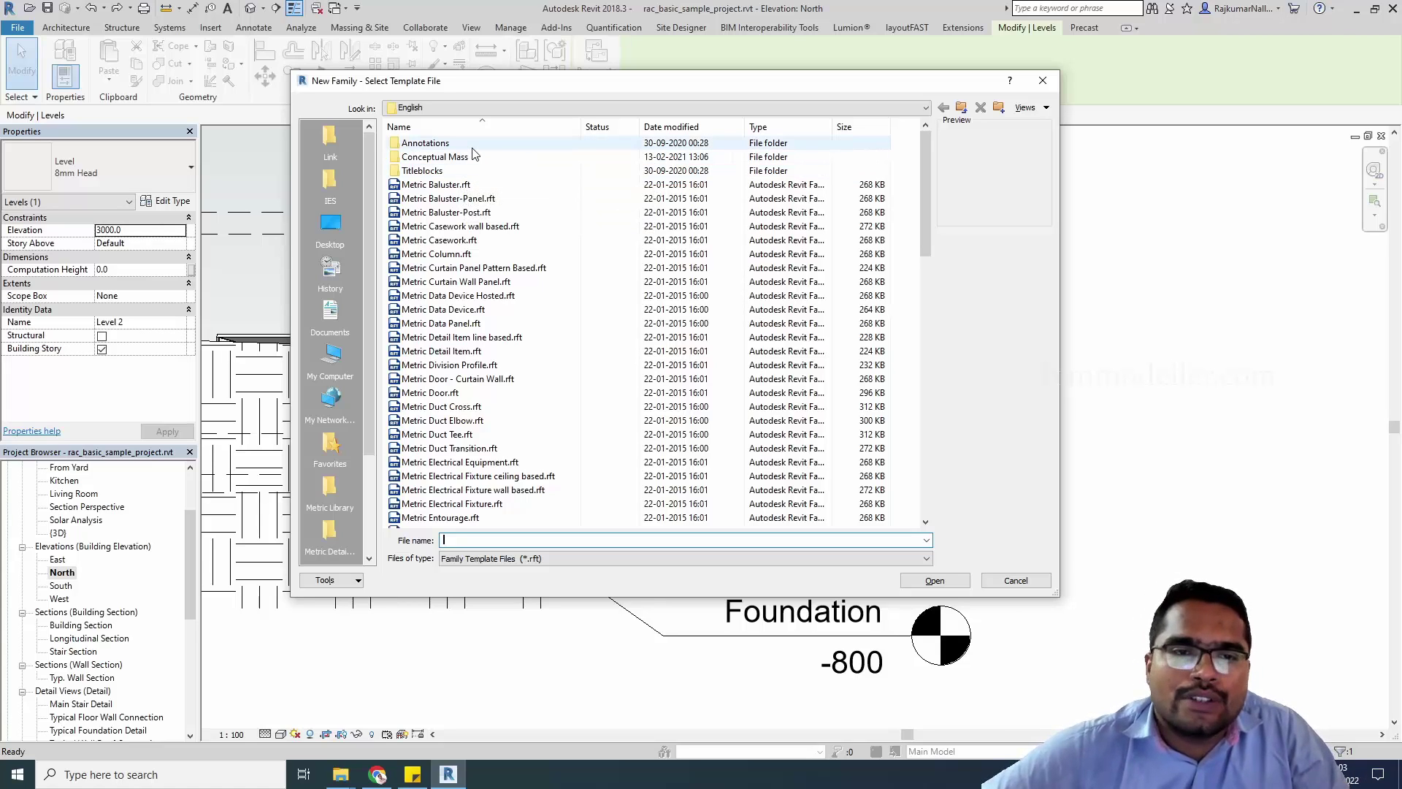
pyautogui.doubleClick(471, 147)
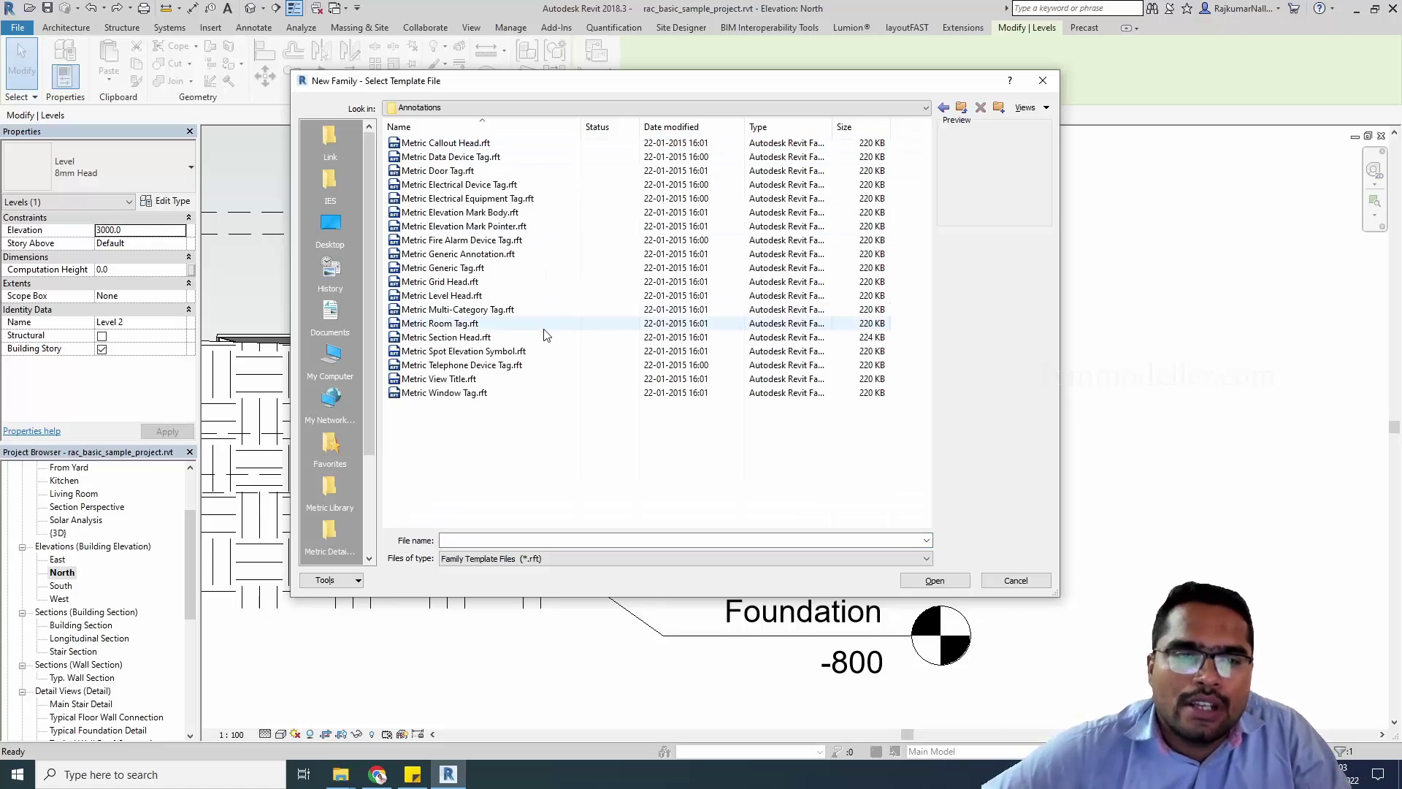
pyautogui.click(493, 296)
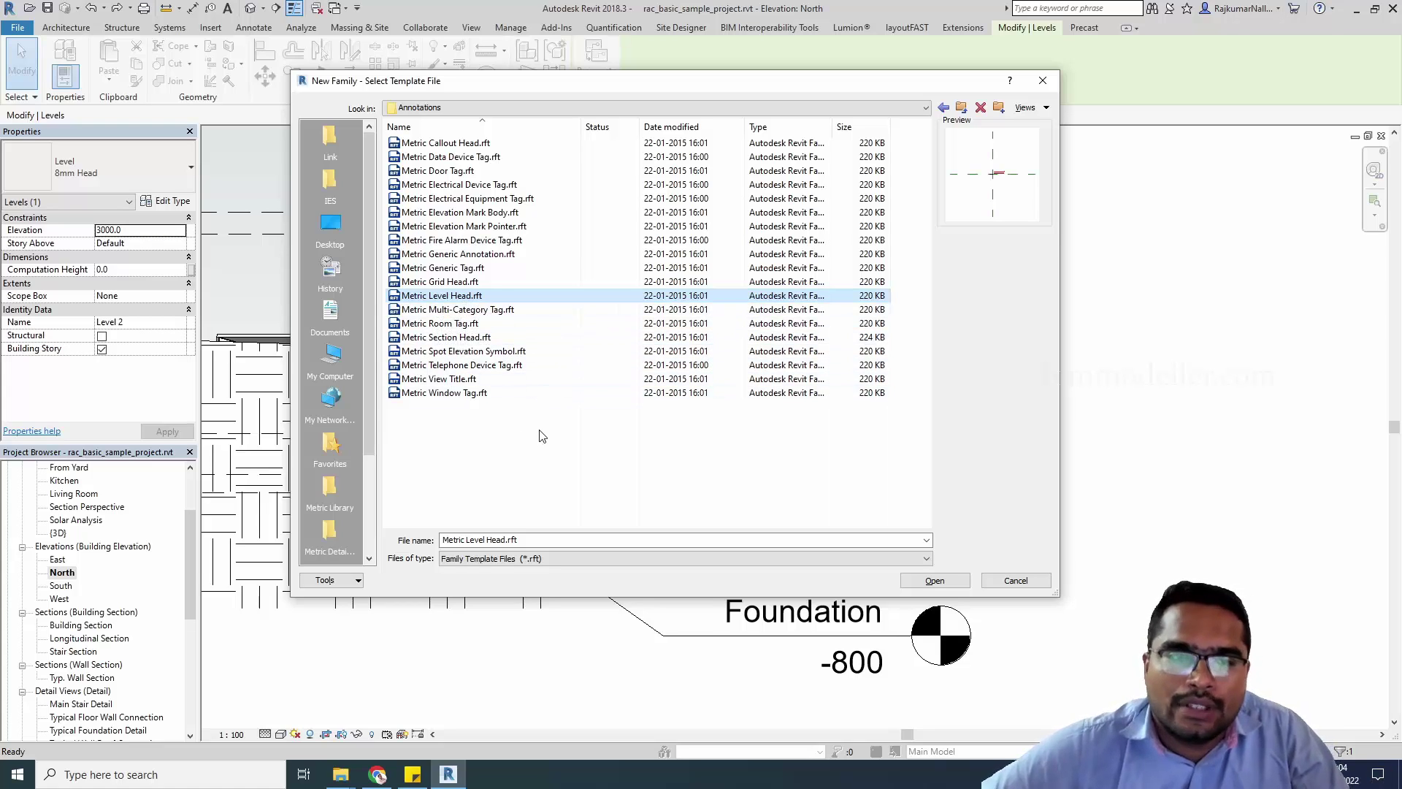
pyautogui.click(483, 254)
pyautogui.click(499, 298)
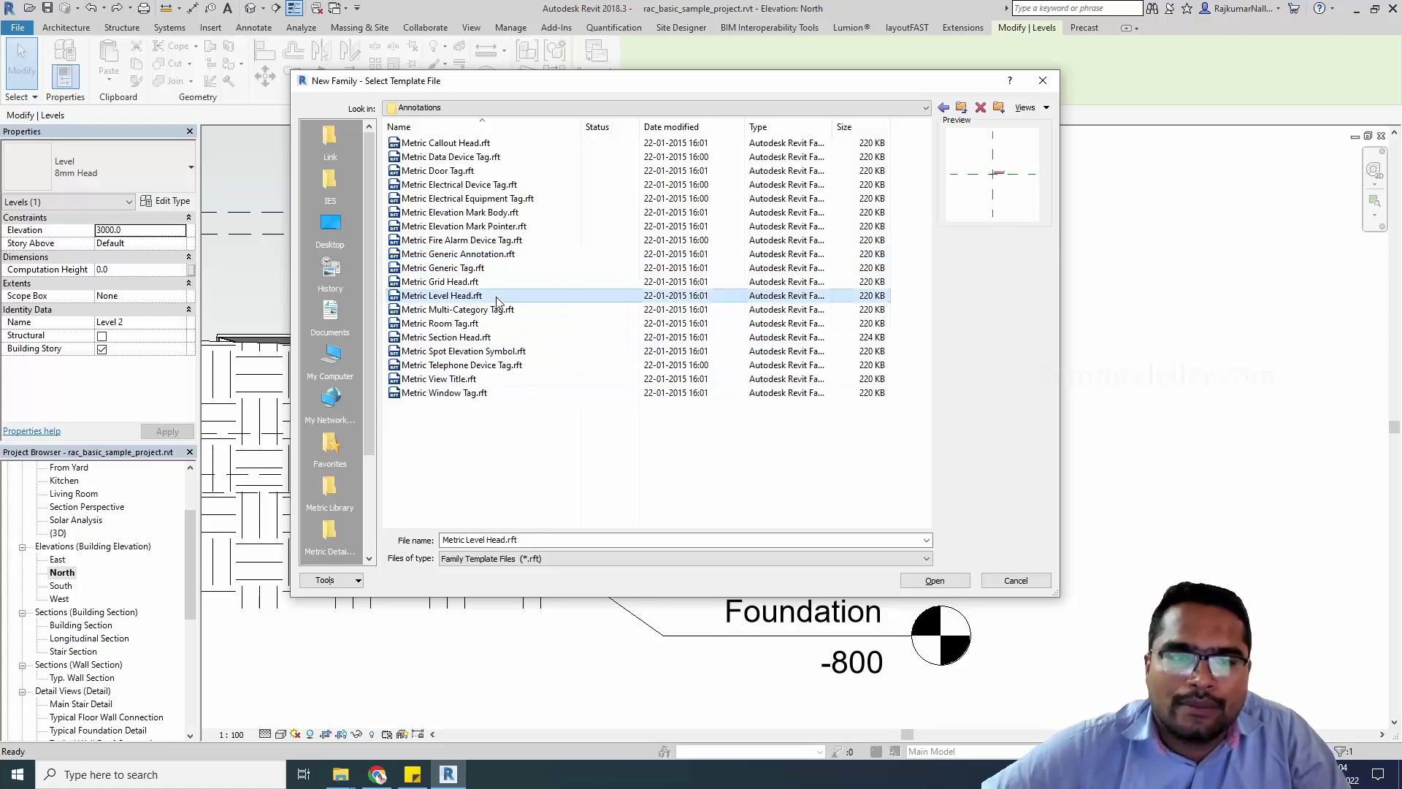
# Step: Delete the template's instruction text note
pyautogui.click(914, 581)
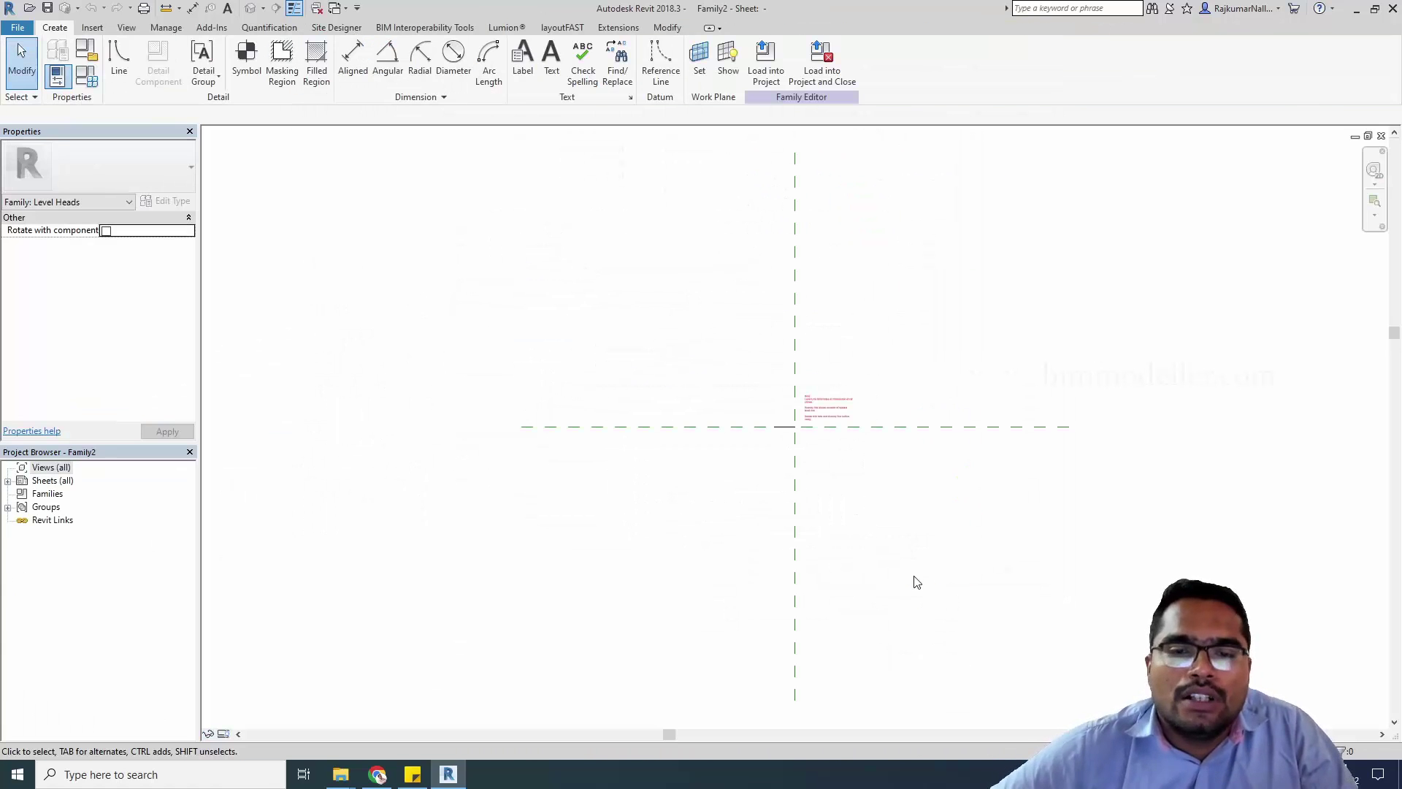
pyautogui.scroll(3, 858, 454)
pyautogui.scroll(1, 679, 383)
pyautogui.scroll(1, 848, 494)
pyautogui.scroll(2, 807, 449)
pyautogui.click(657, 357)
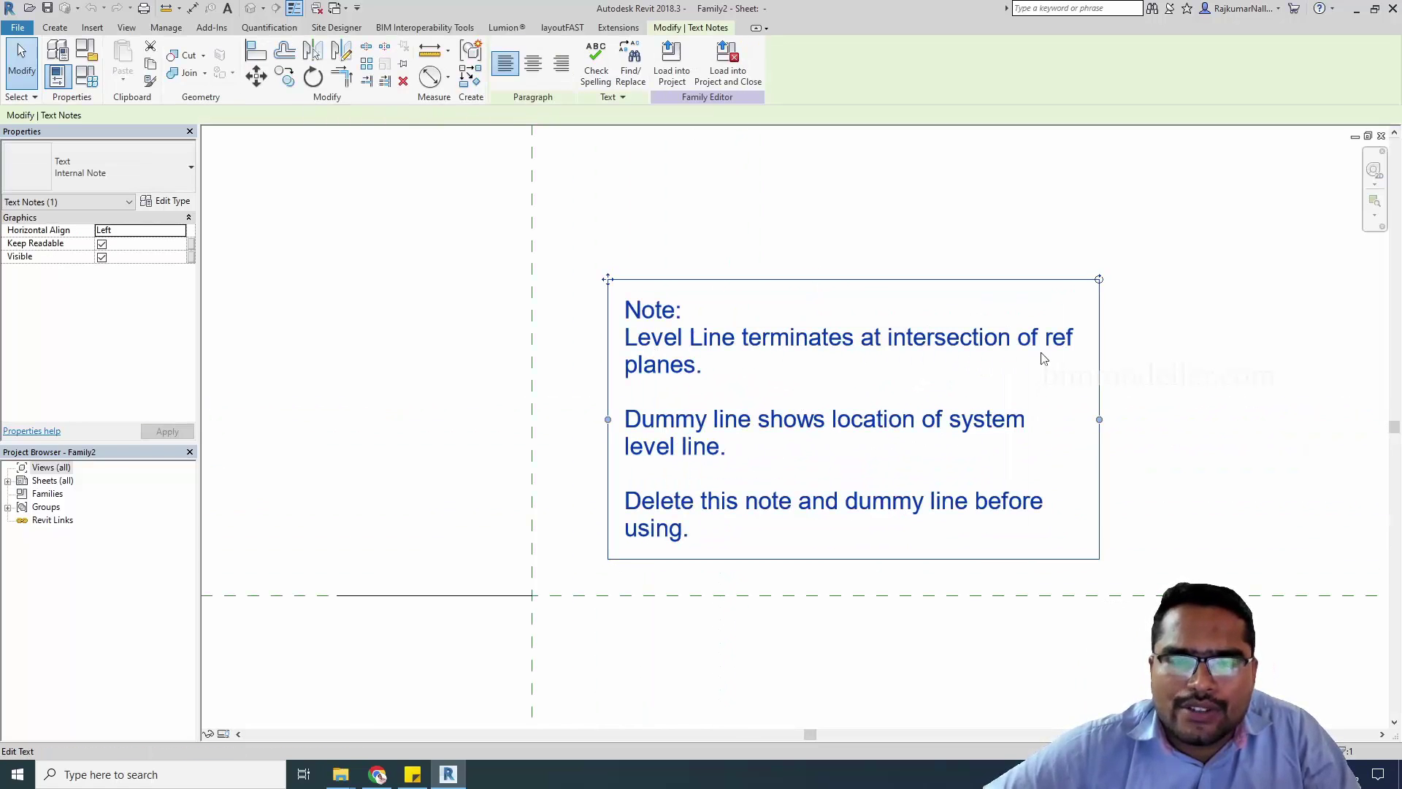
pyautogui.click(475, 595)
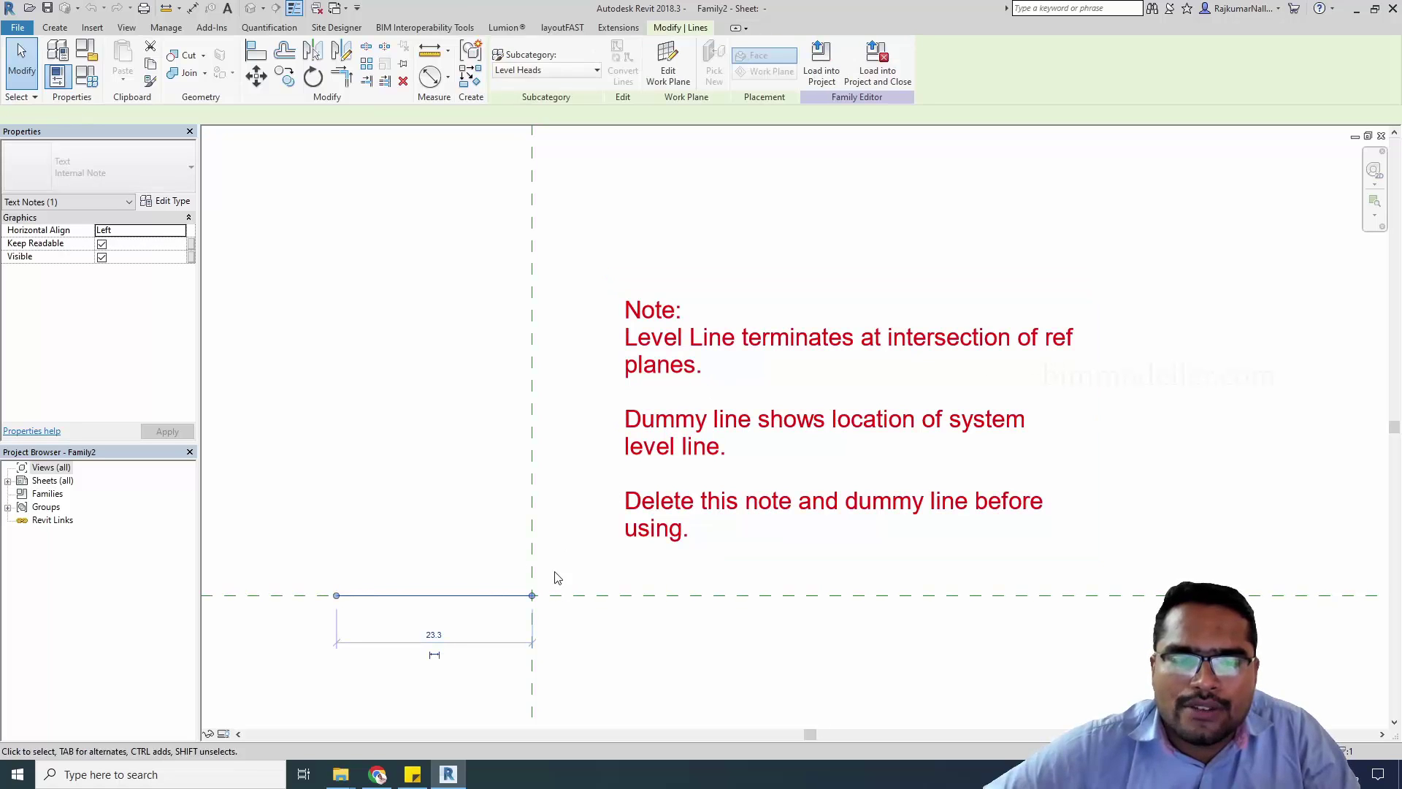
pyautogui.click(693, 454)
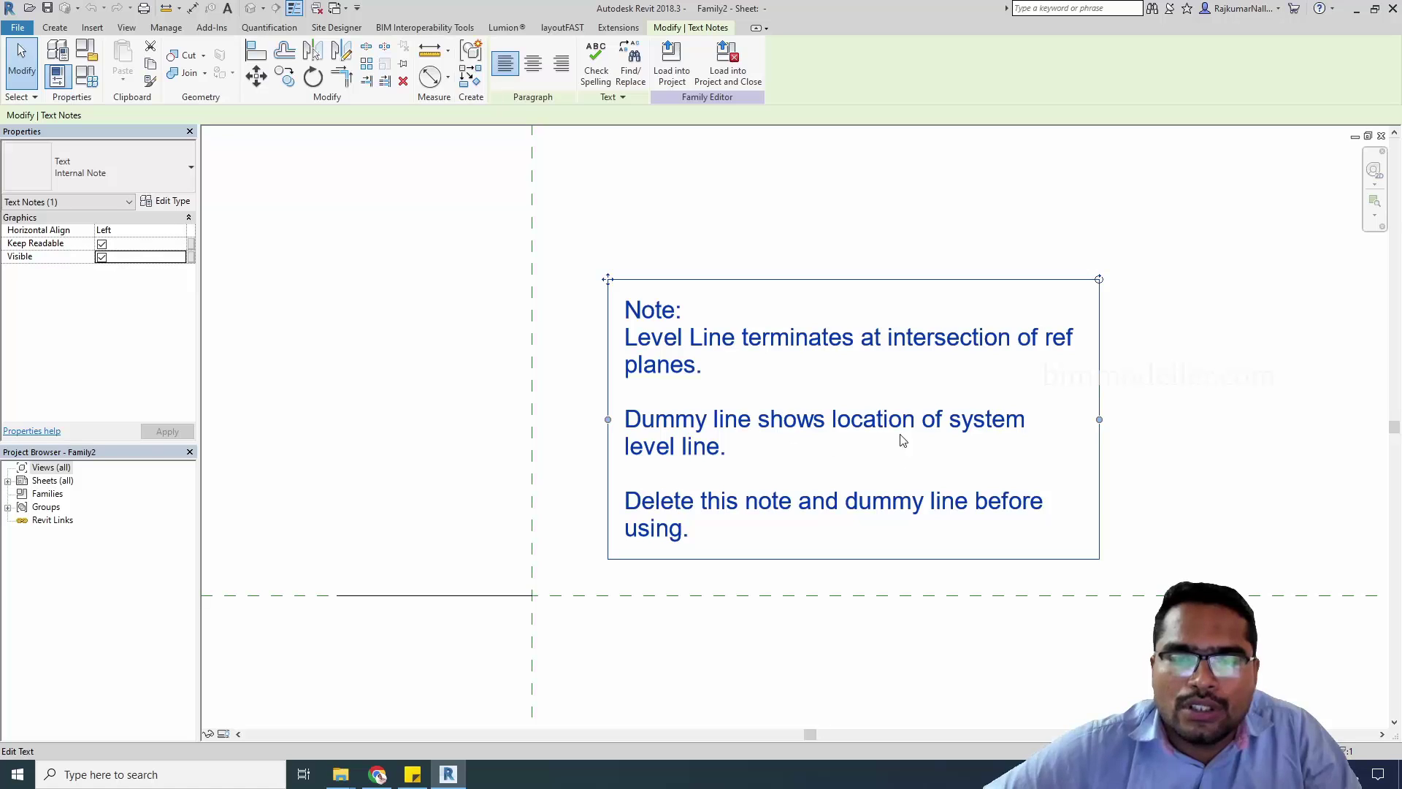
pyautogui.scroll(-2, 765, 427)
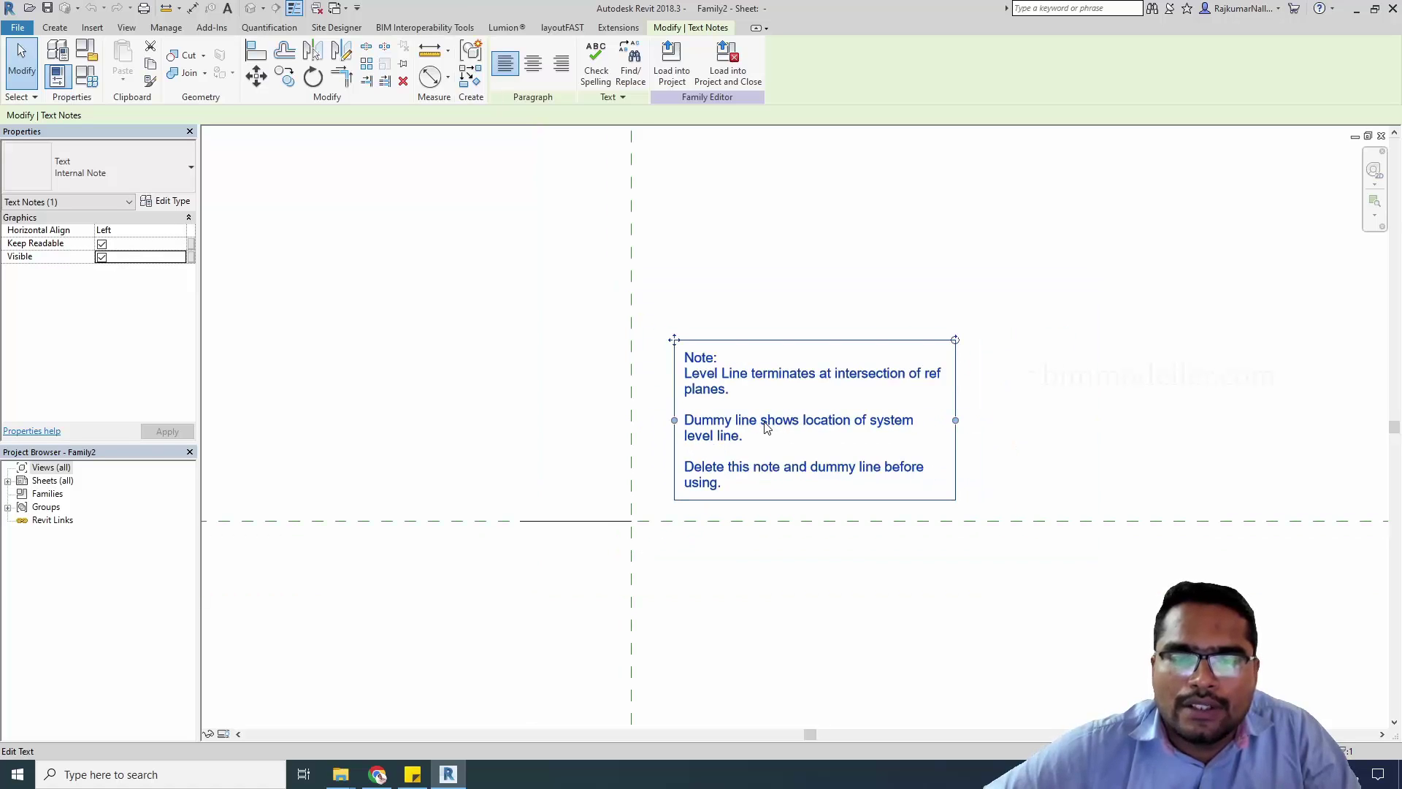
pyautogui.click(574, 523)
pyautogui.scroll(2, 574, 523)
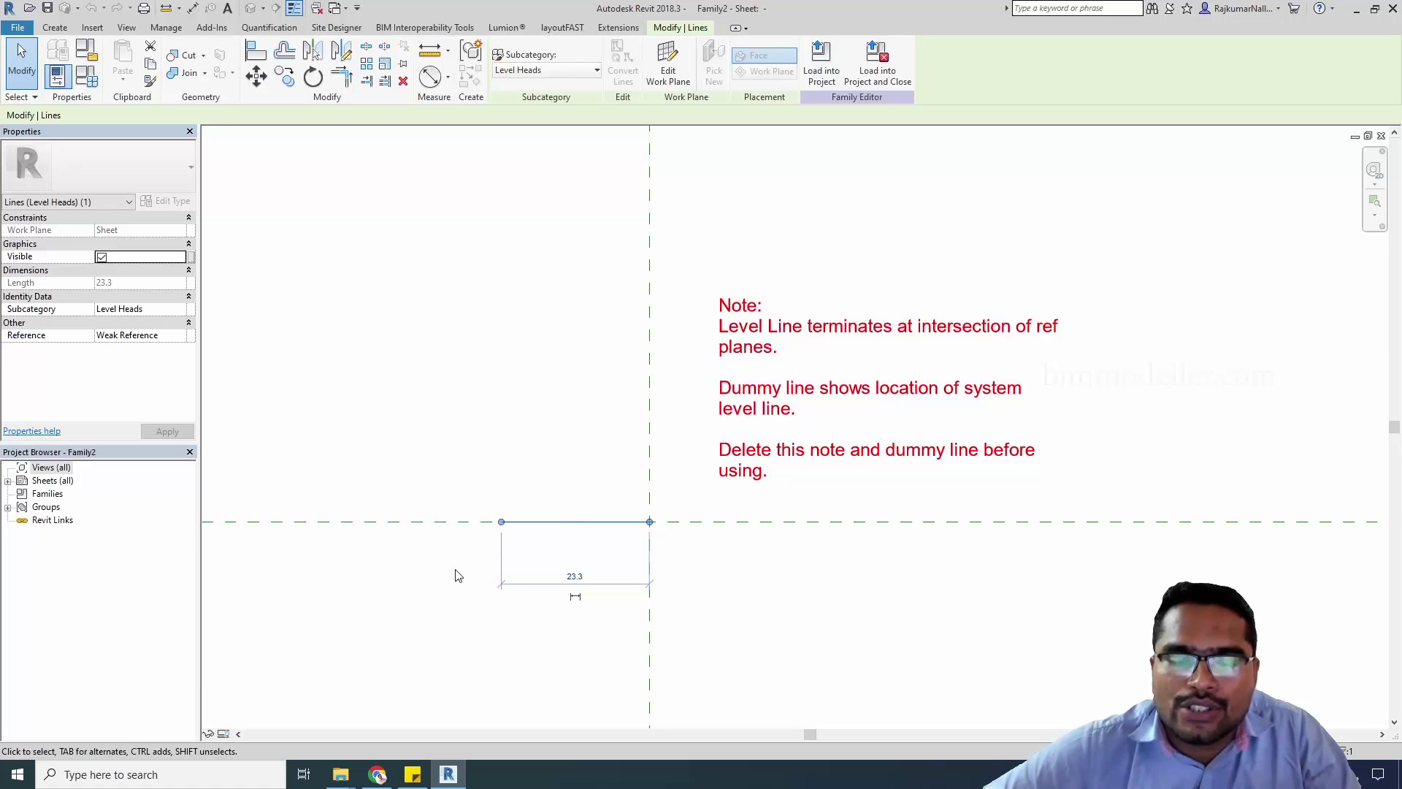
pyautogui.click(757, 620)
pyautogui.click(767, 476)
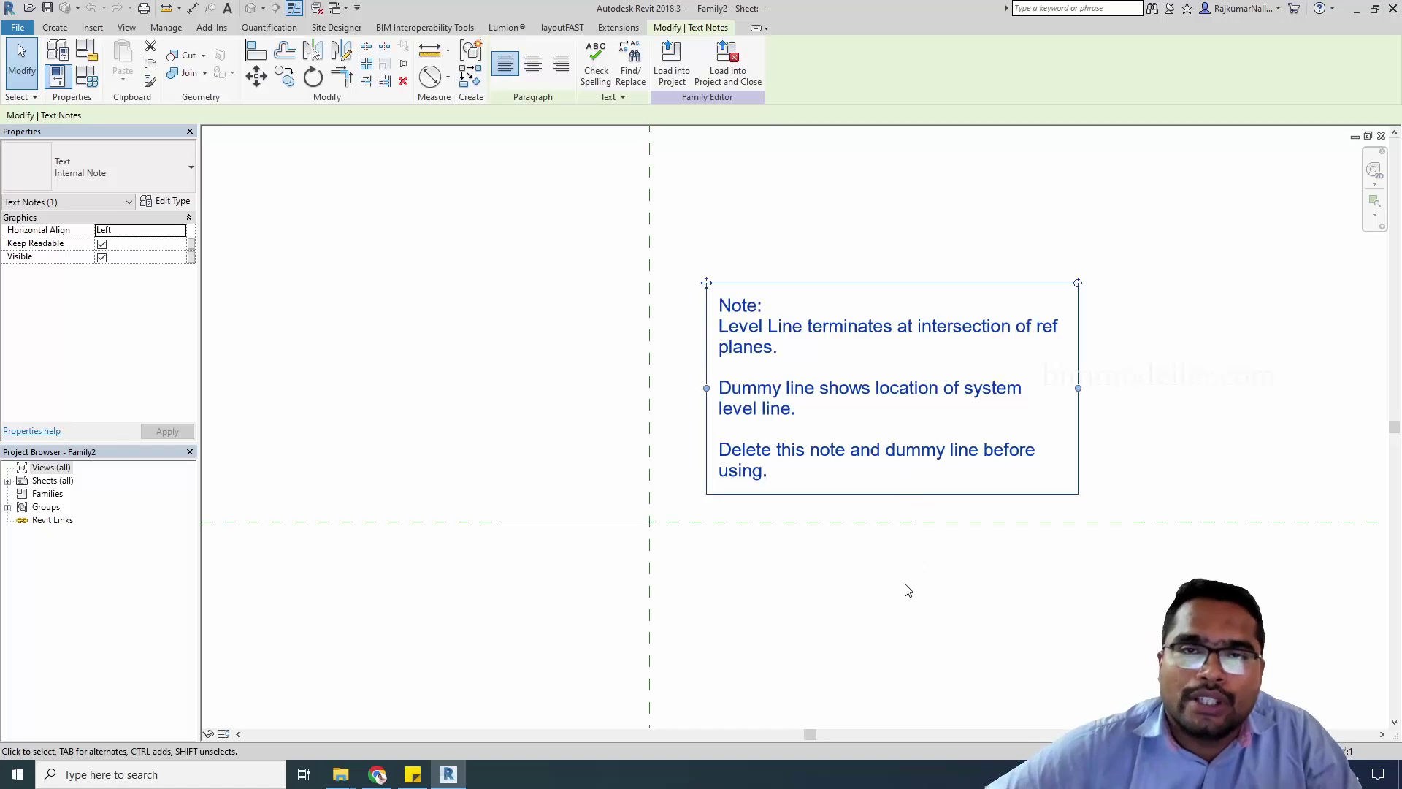
pyautogui.scroll(-2, 877, 513)
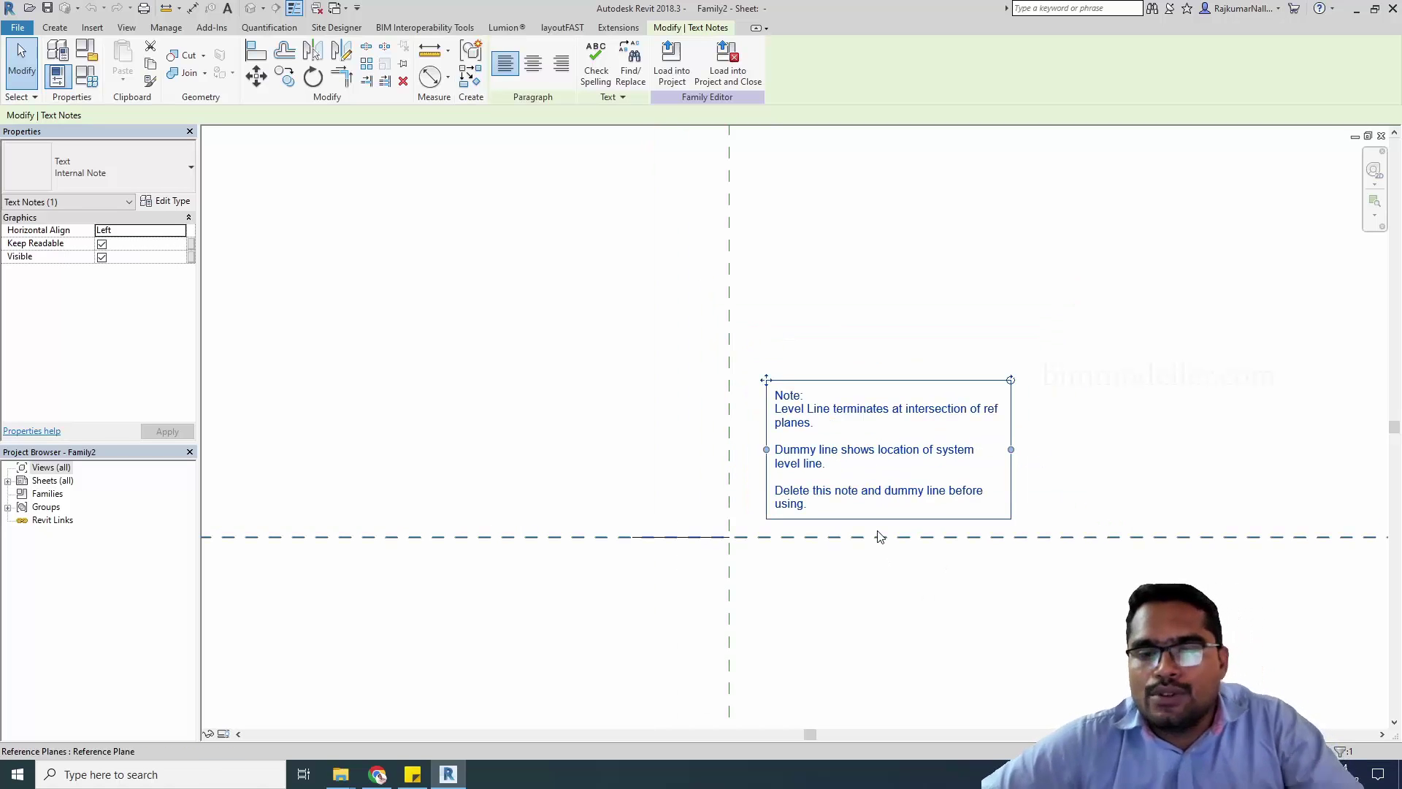
pyautogui.click(878, 536)
pyautogui.press('Delete')
pyautogui.scroll(1, 686, 545)
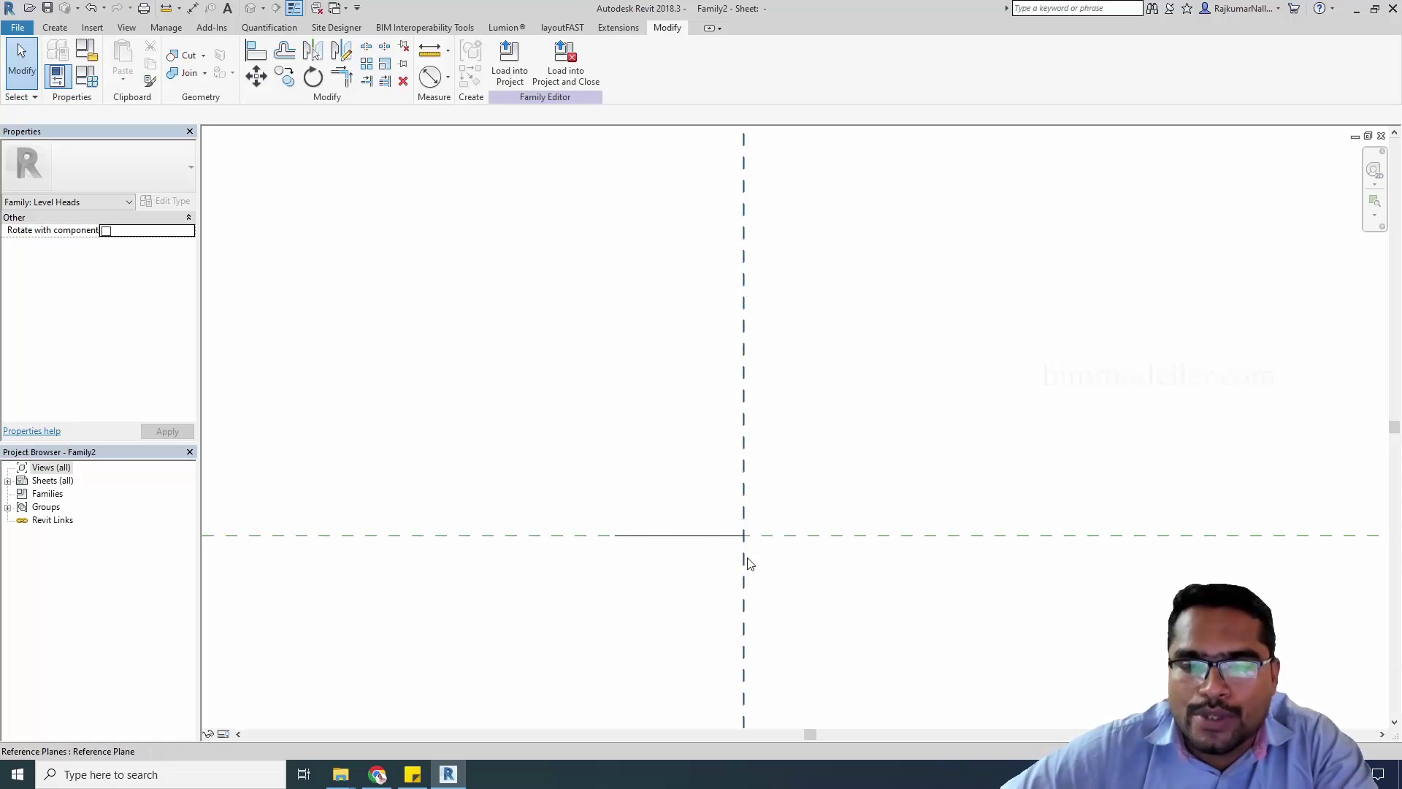
# Step: Delete the dummy line and confirm the Level Heads family category
pyautogui.click(636, 536)
pyautogui.press('Delete')
pyautogui.click(86, 52)
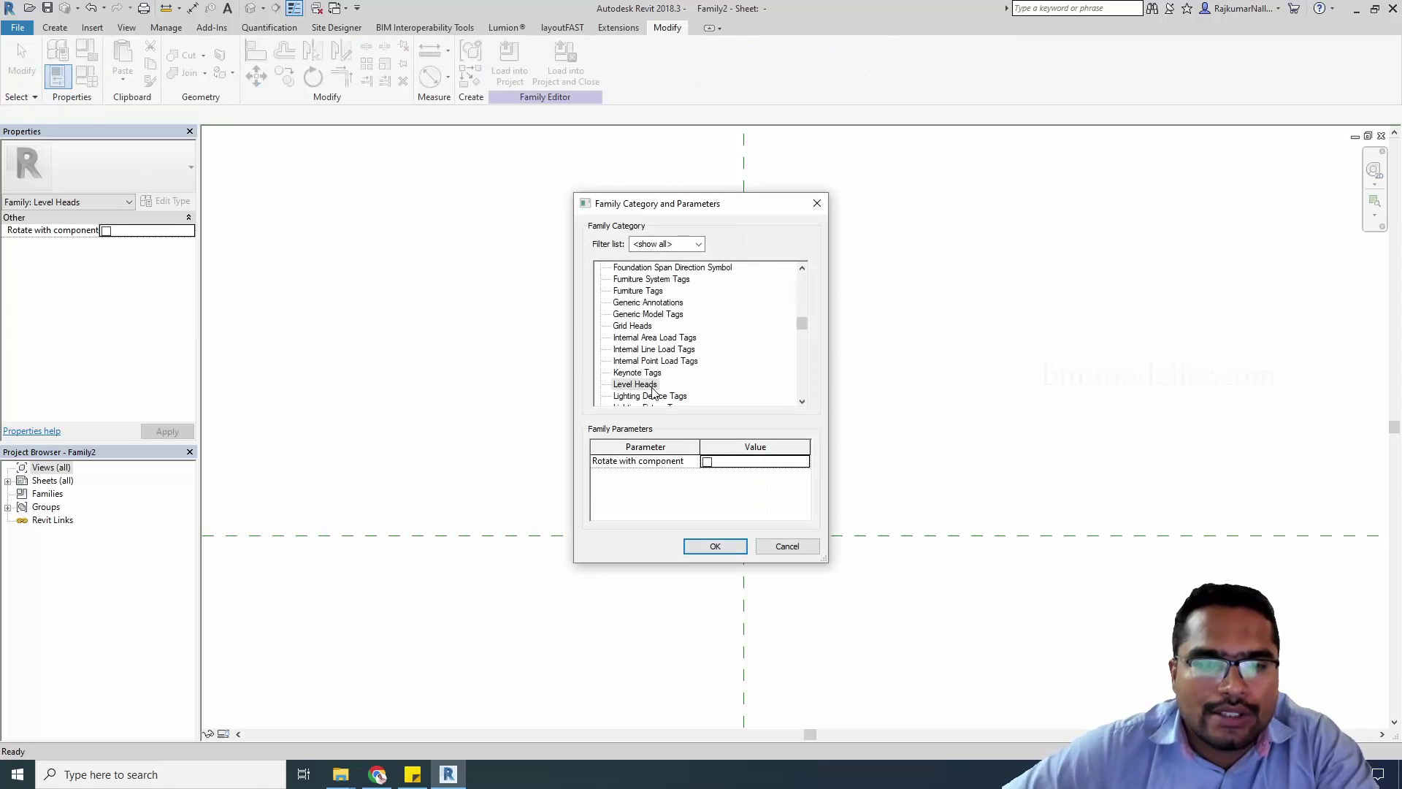
pyautogui.click(771, 545)
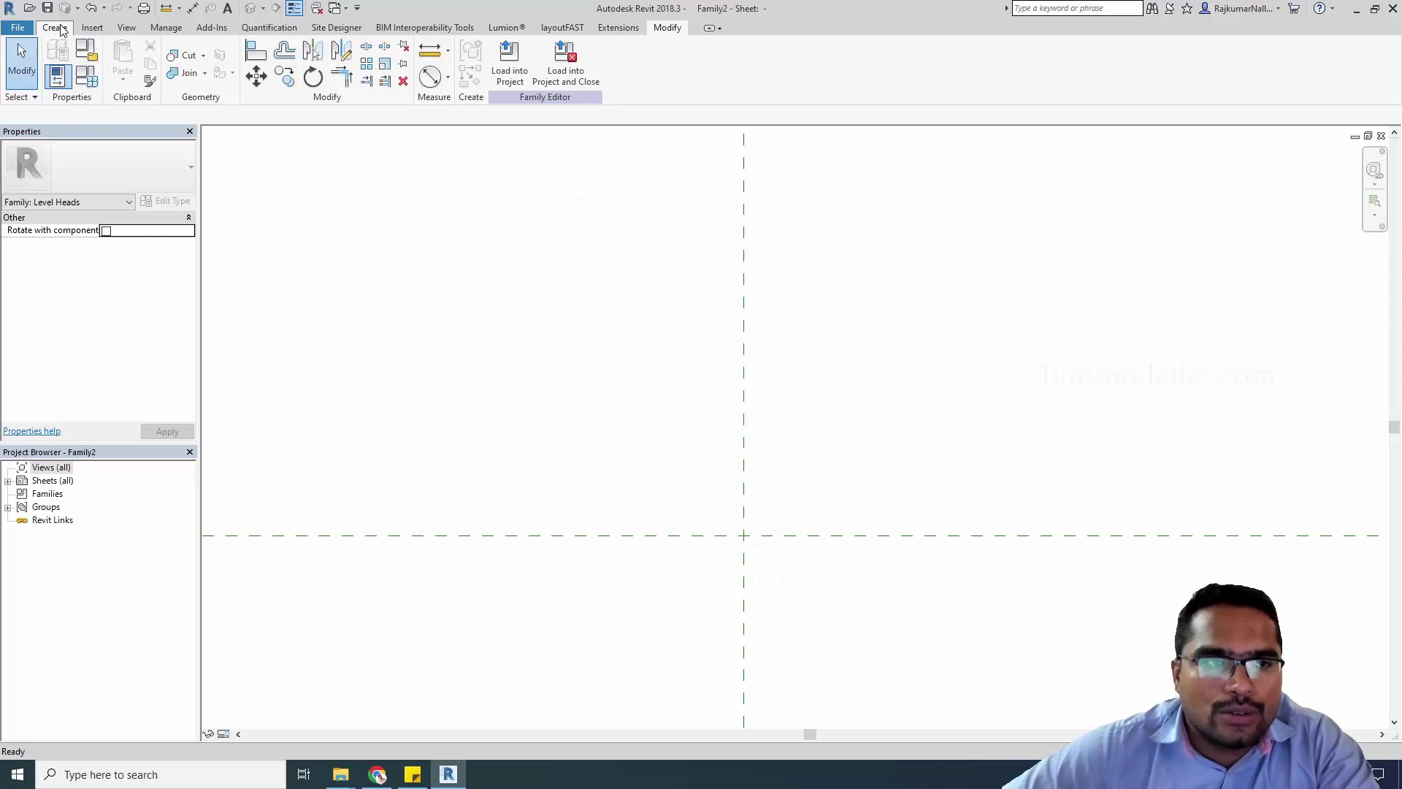
# Step: Draw a Level Heads rectangle starting at the reference-plane intersection
pyautogui.click(61, 30)
pyautogui.click(118, 55)
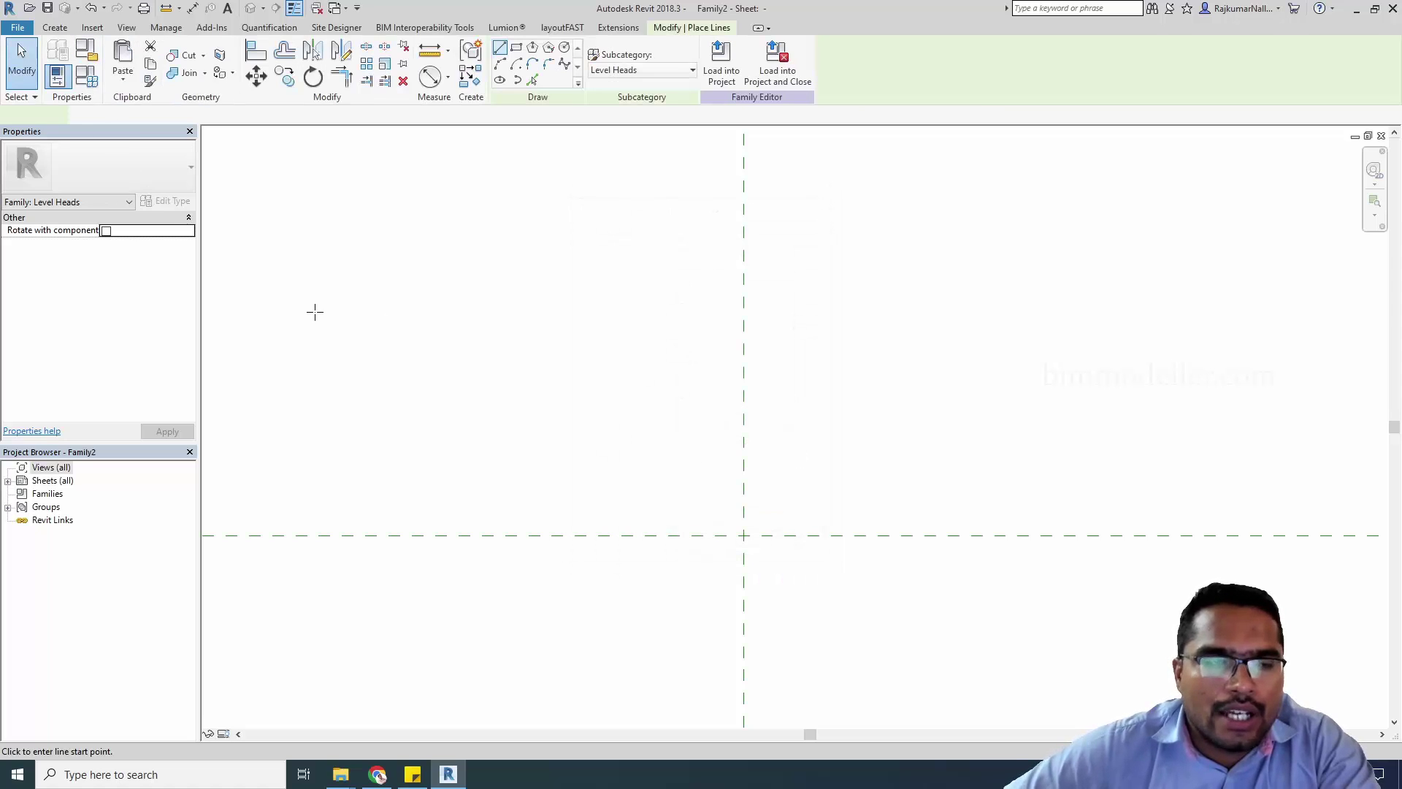
pyautogui.click(534, 82)
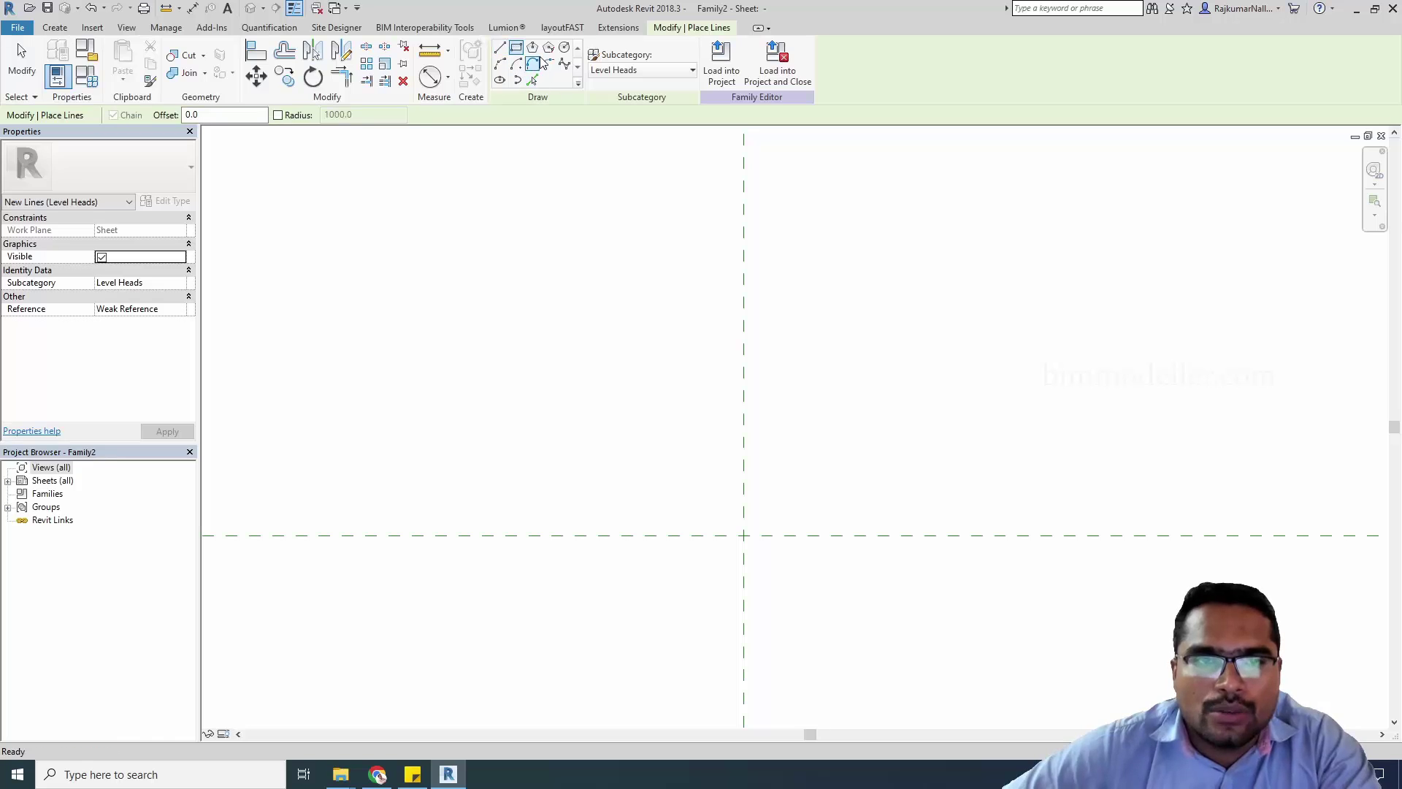
pyautogui.click(744, 536)
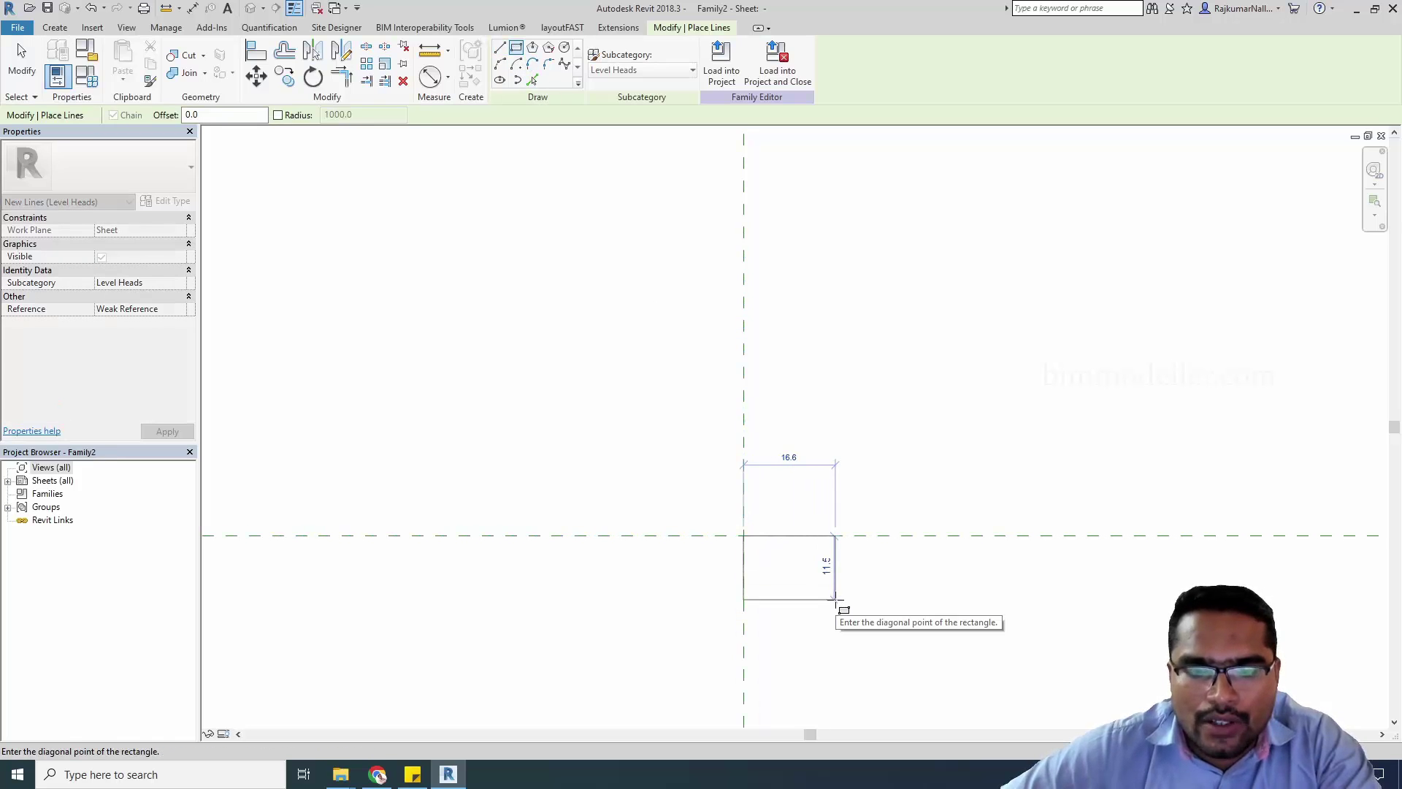
pyautogui.click(836, 599)
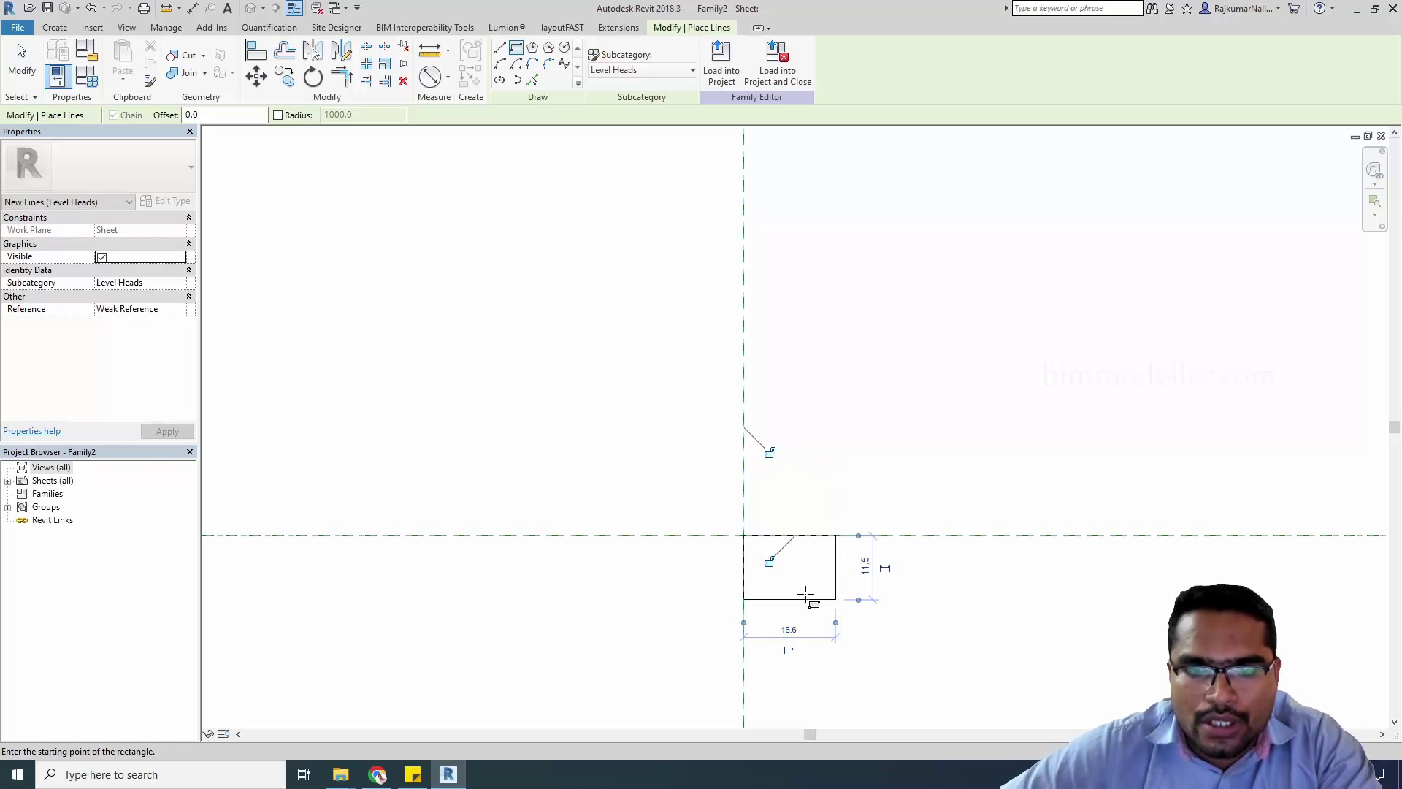
# Step: Size the rectangle to 15 wide by 10 high
pyautogui.click(791, 631)
pyautogui.write('15')
pyautogui.press('Return')
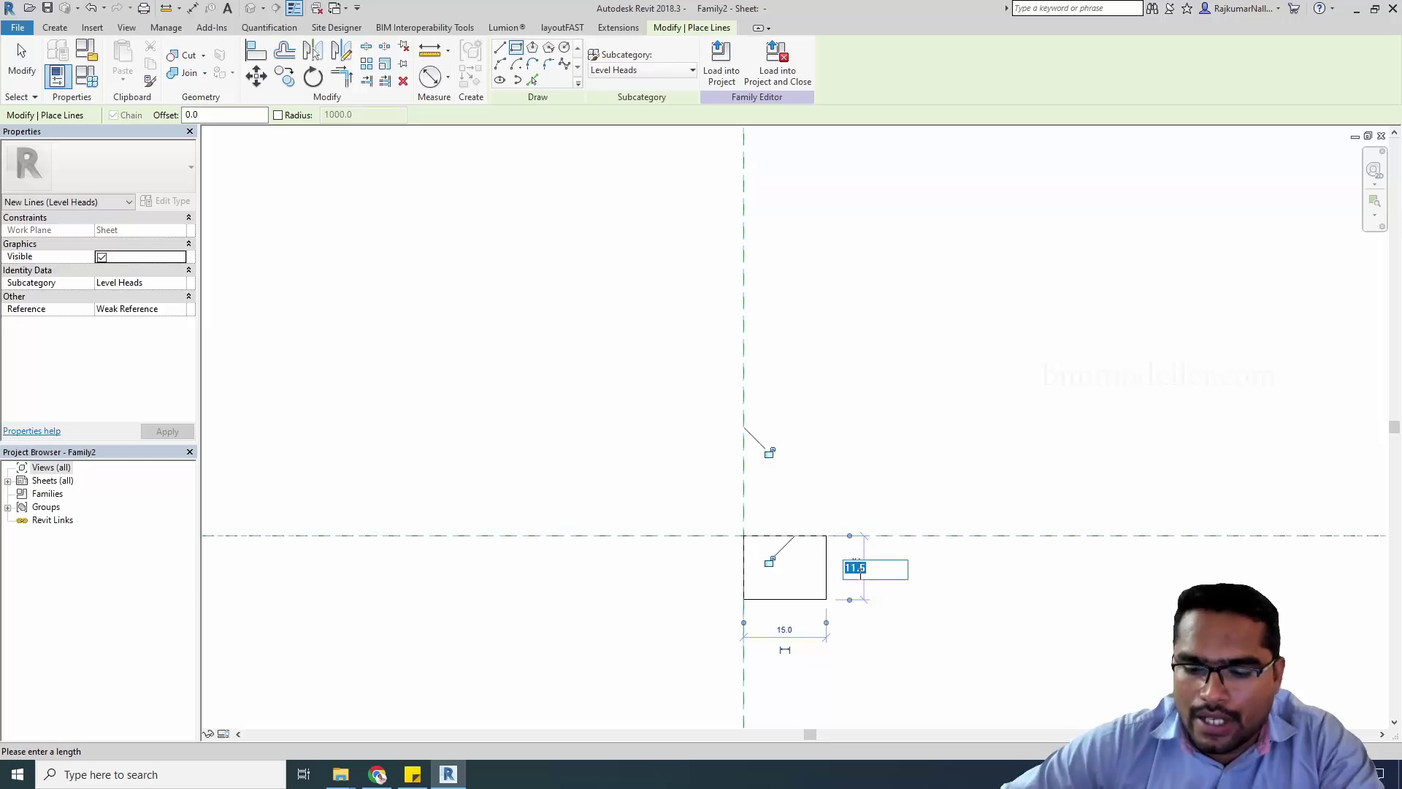
pyautogui.write('10')
pyautogui.press('Return')
pyautogui.click(856, 571)
pyautogui.press('Escape')
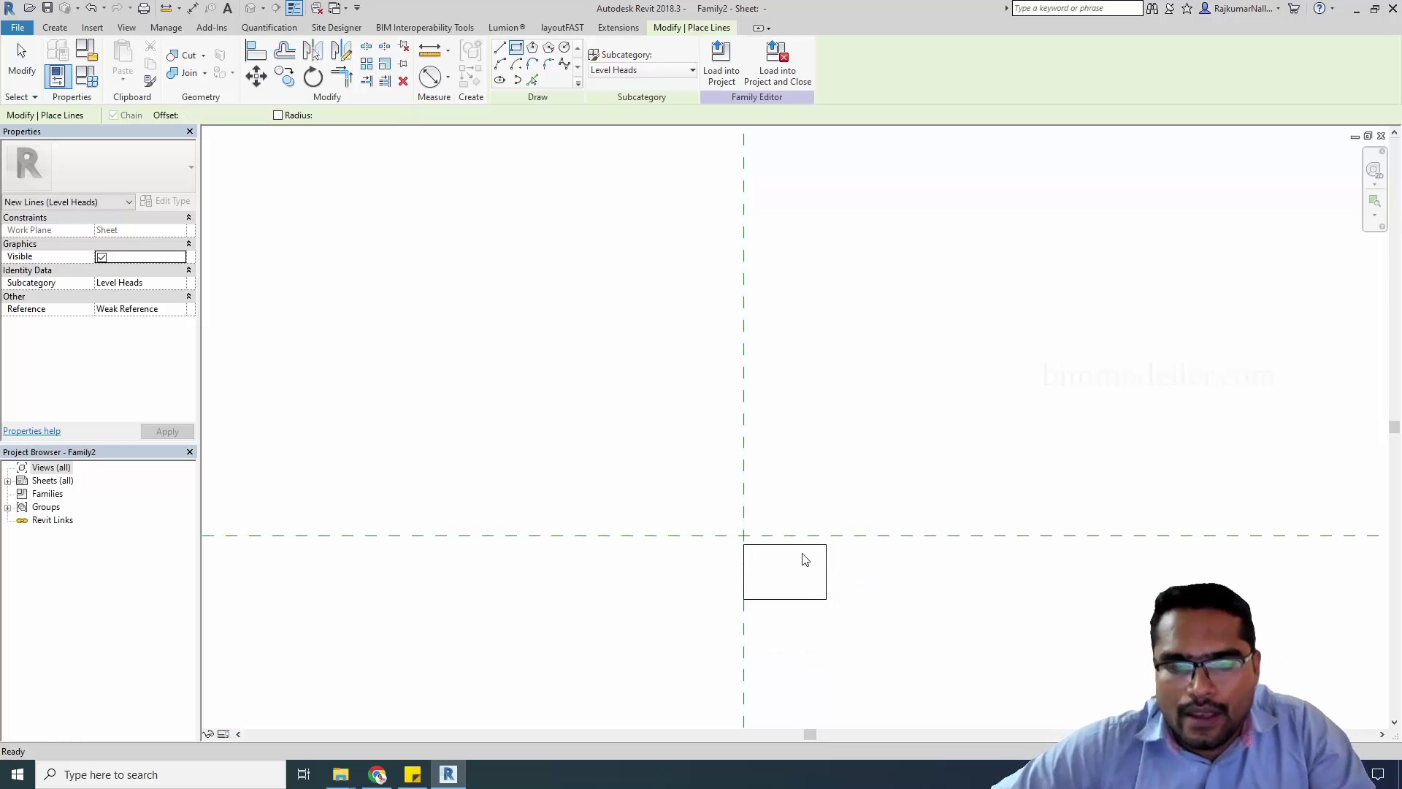
pyautogui.press('Escape')
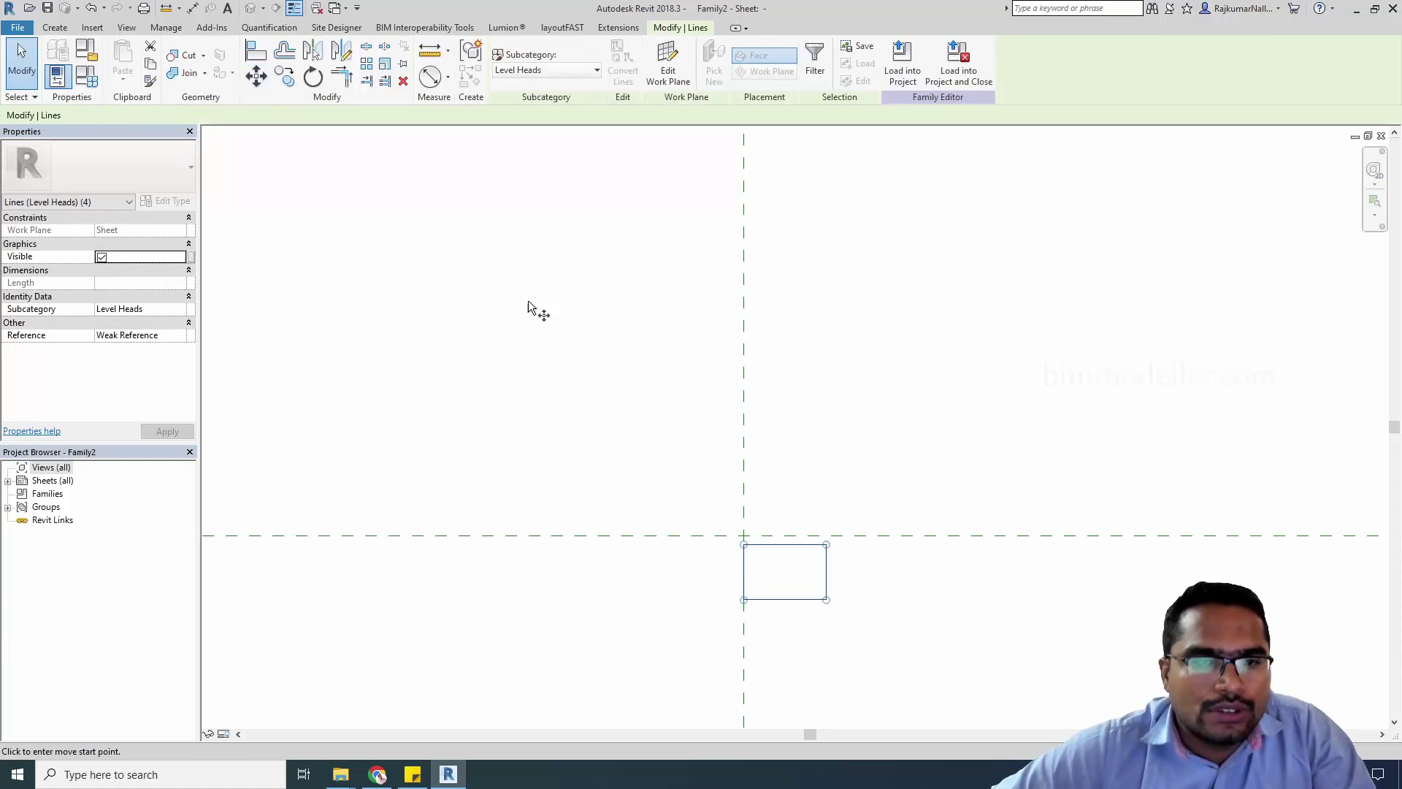
# Step: Move the rectangle so its corner snaps onto the reference-plane intersection
pyautogui.click(255, 76)
pyautogui.click(744, 537)
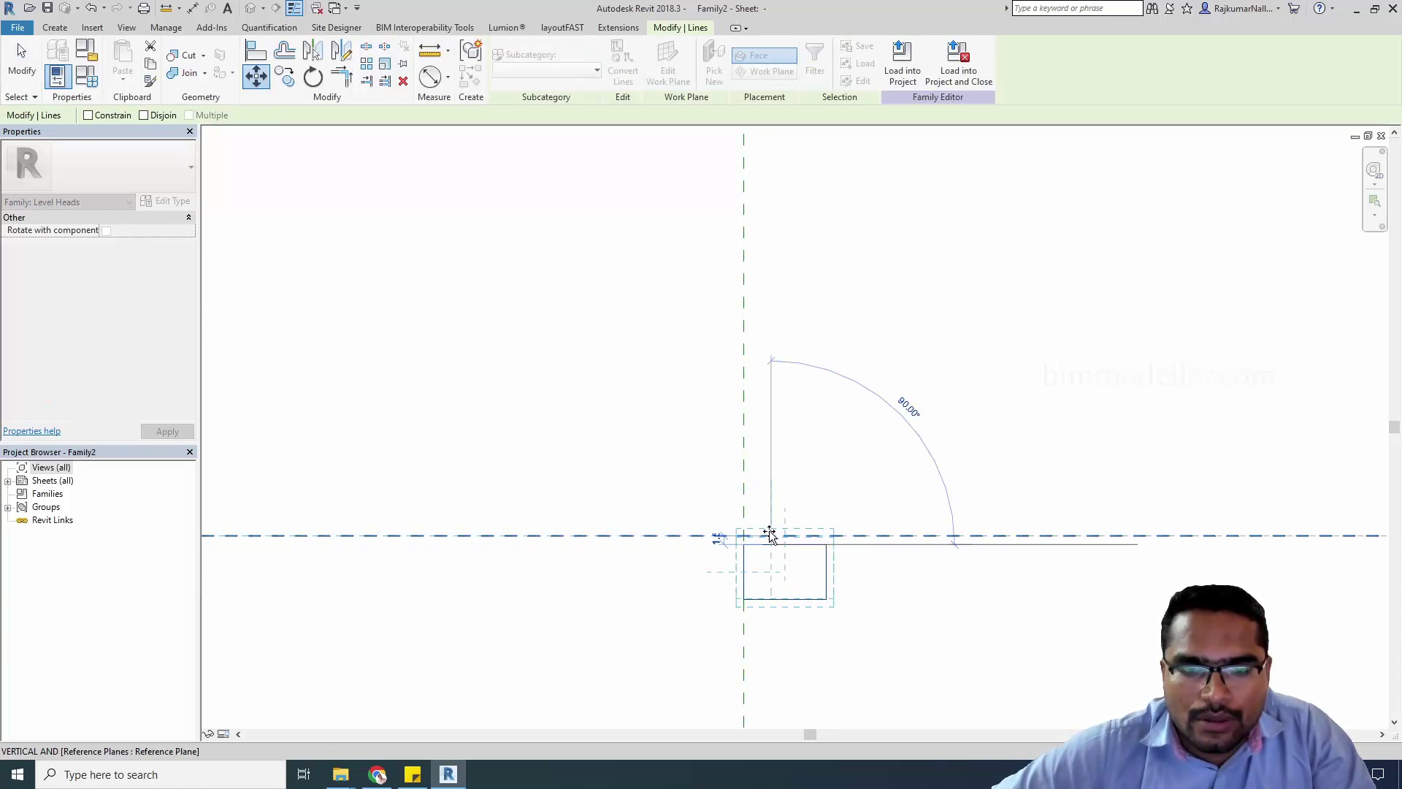
pyautogui.click(770, 536)
pyautogui.scroll(2, 783, 588)
pyautogui.press('Escape')
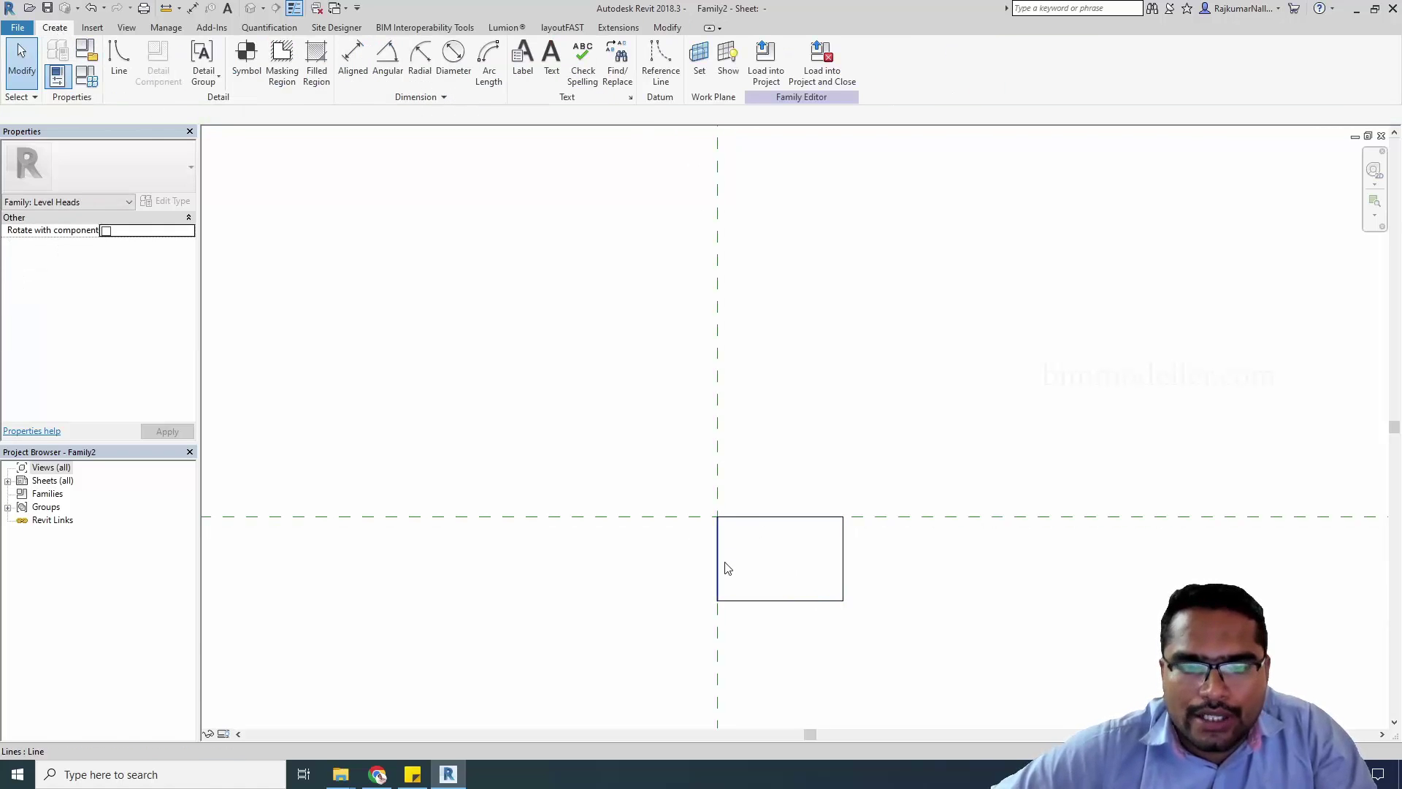
# Step: Rotate the left vertical side into a diagonal meeting the bottom midpoint
pyautogui.click(728, 516)
pyautogui.press('r')
pyautogui.press('o')
pyautogui.click(899, 516)
pyautogui.click(780, 601)
# Step: Rotate the right side to the bottom midpoint and delete the bottom line
pyautogui.click(841, 598)
pyautogui.press('r')
pyautogui.press('o')
pyautogui.click(843, 602)
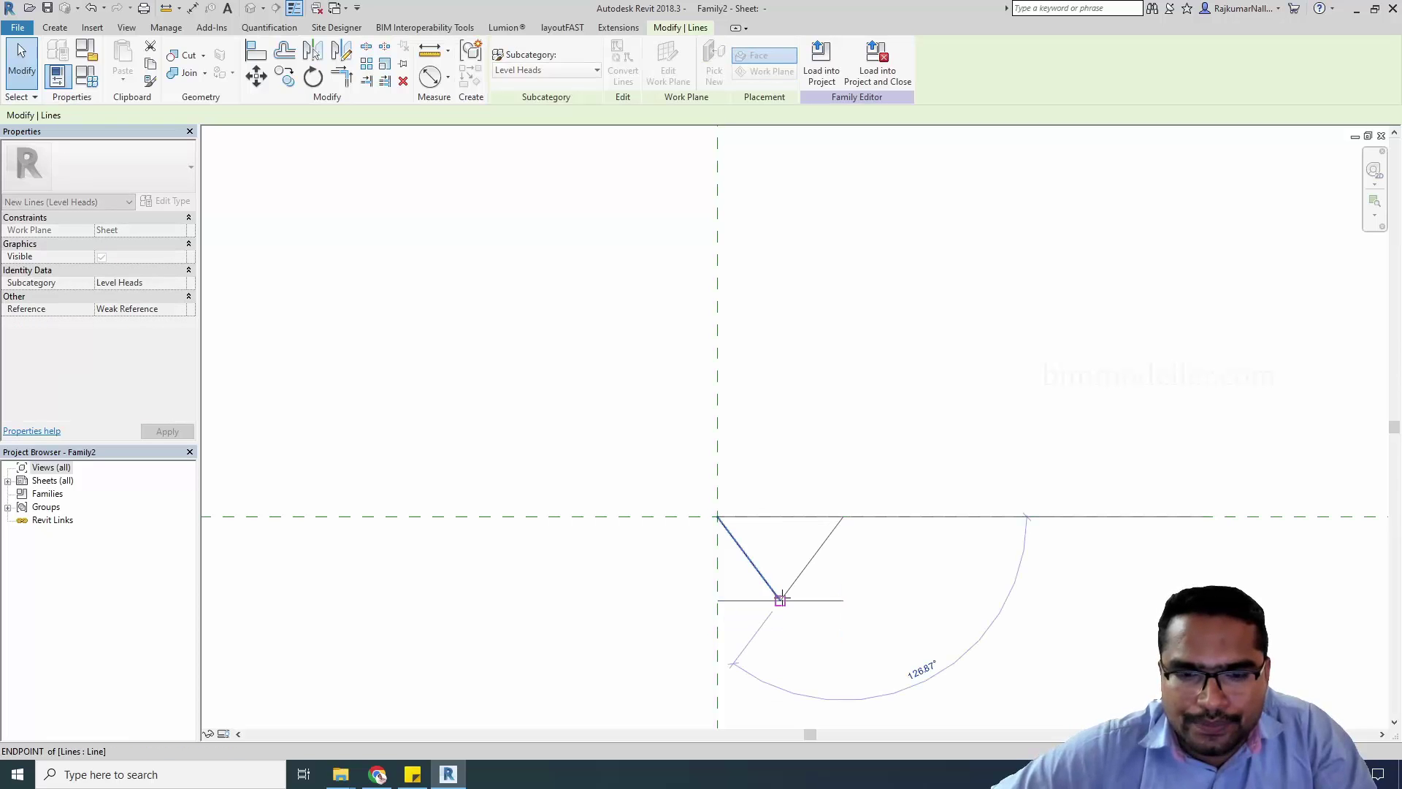
pyautogui.click(780, 601)
pyautogui.press('Escape')
pyautogui.click(828, 599)
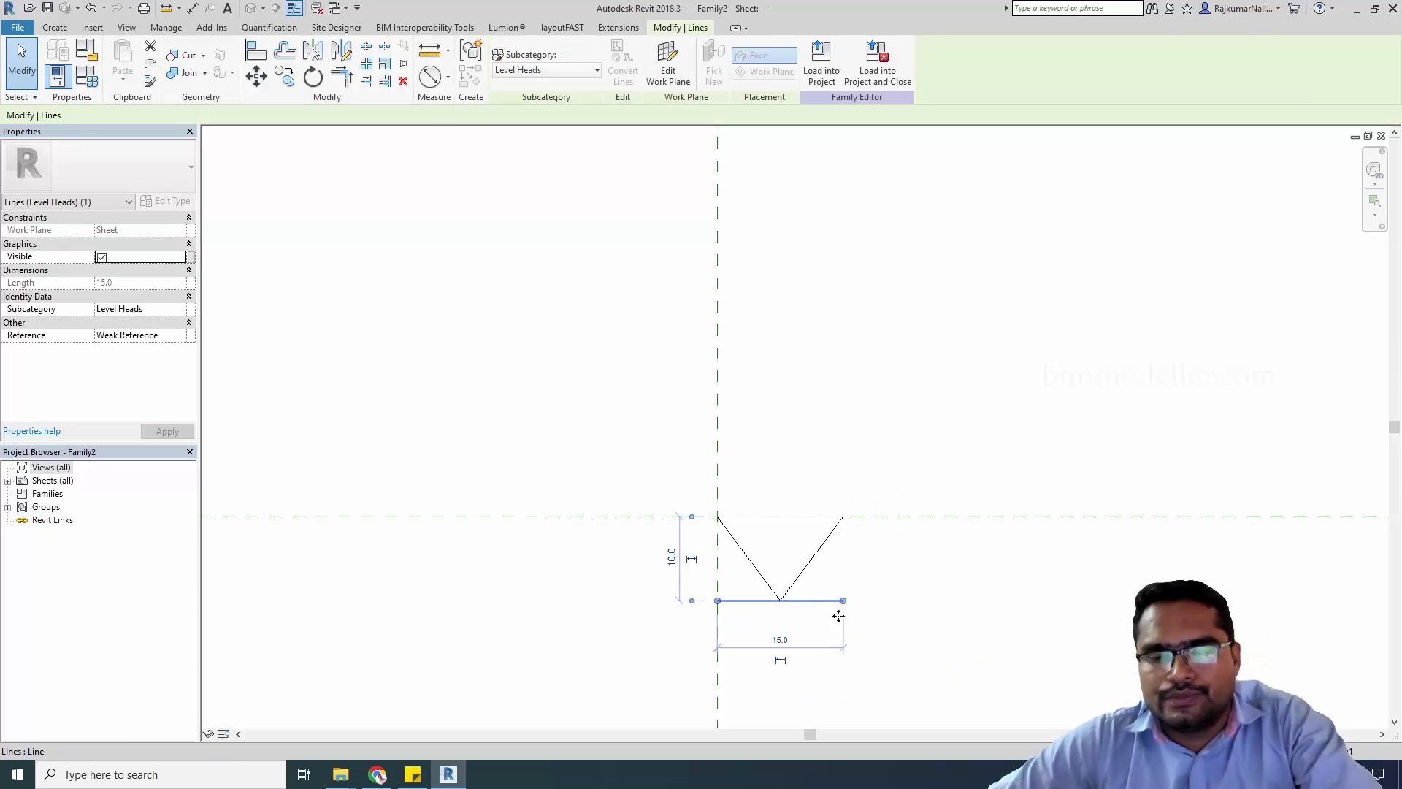
pyautogui.press('Delete')
pyautogui.scroll(-2, 898, 602)
pyautogui.scroll(2, 888, 618)
pyautogui.scroll(1, 884, 612)
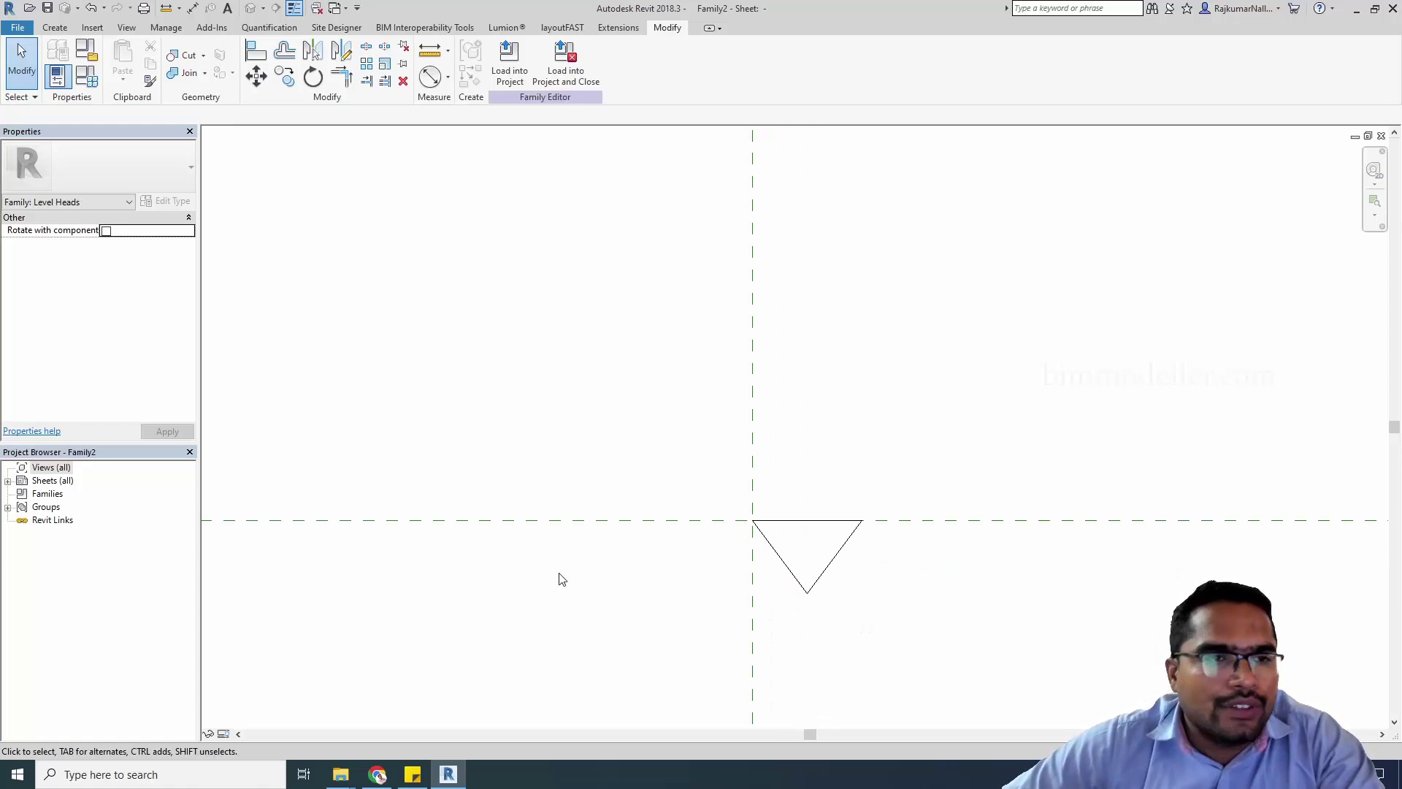
# Step: Create a solid black filled region whose boundary is the picked triangle lines
pyautogui.click(55, 29)
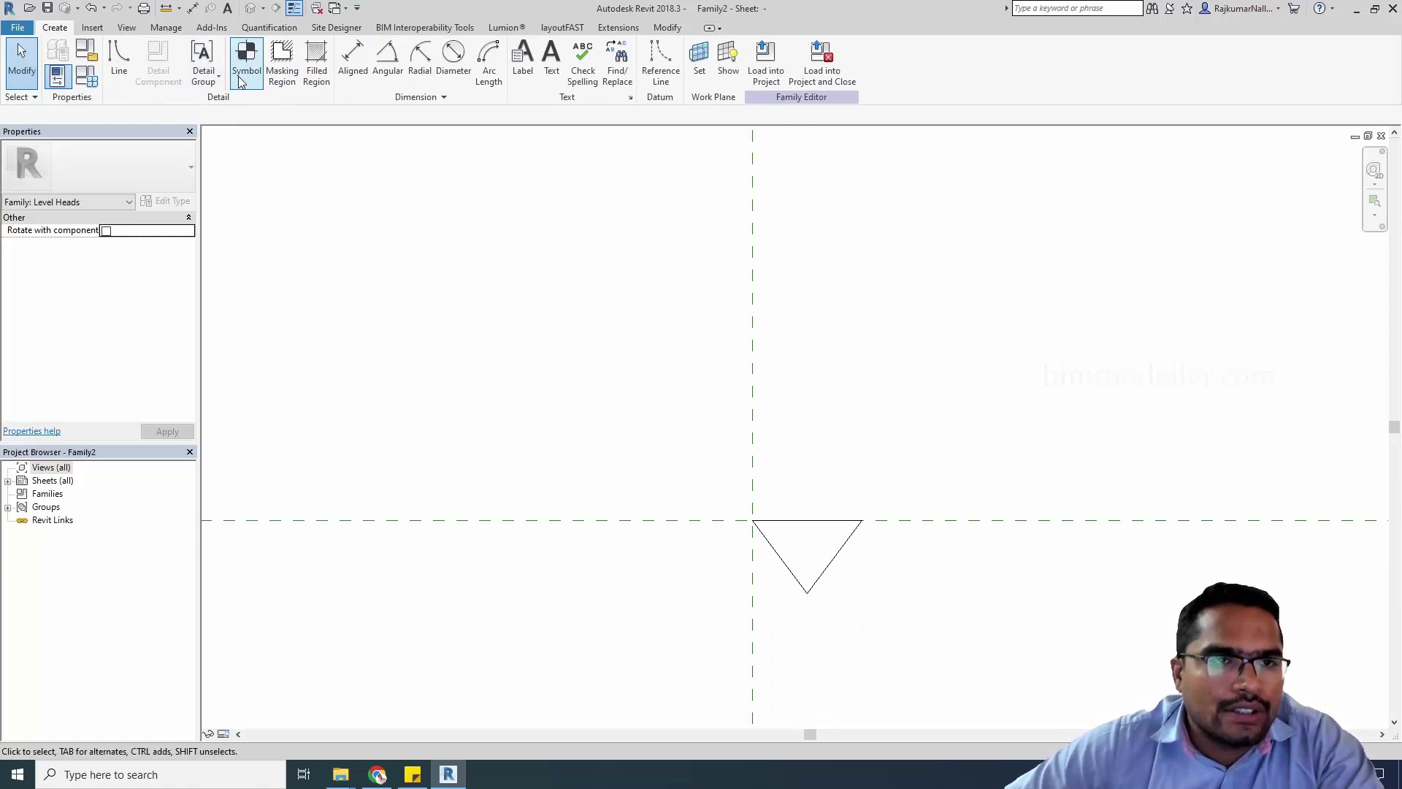
pyautogui.click(317, 69)
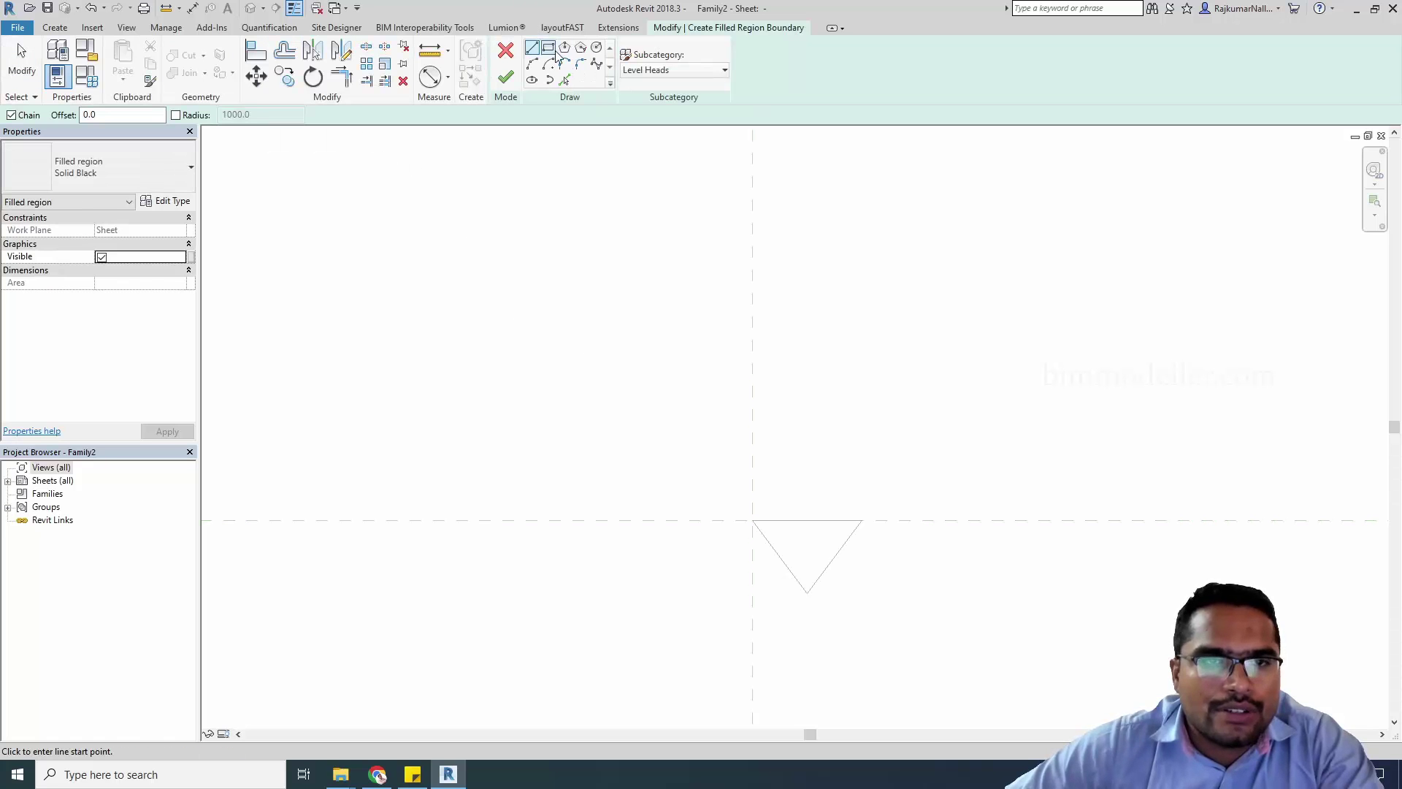
pyautogui.click(565, 80)
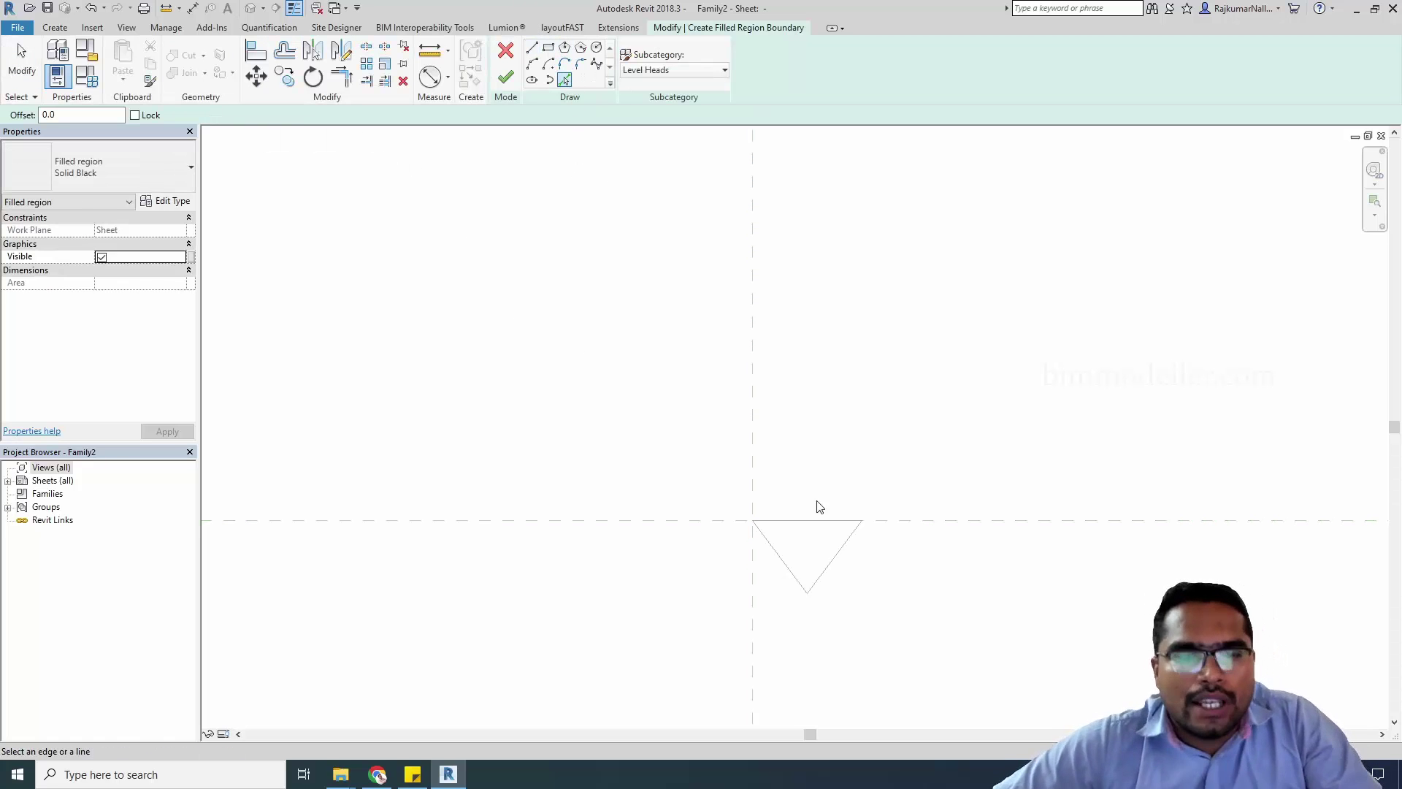
pyautogui.click(843, 553)
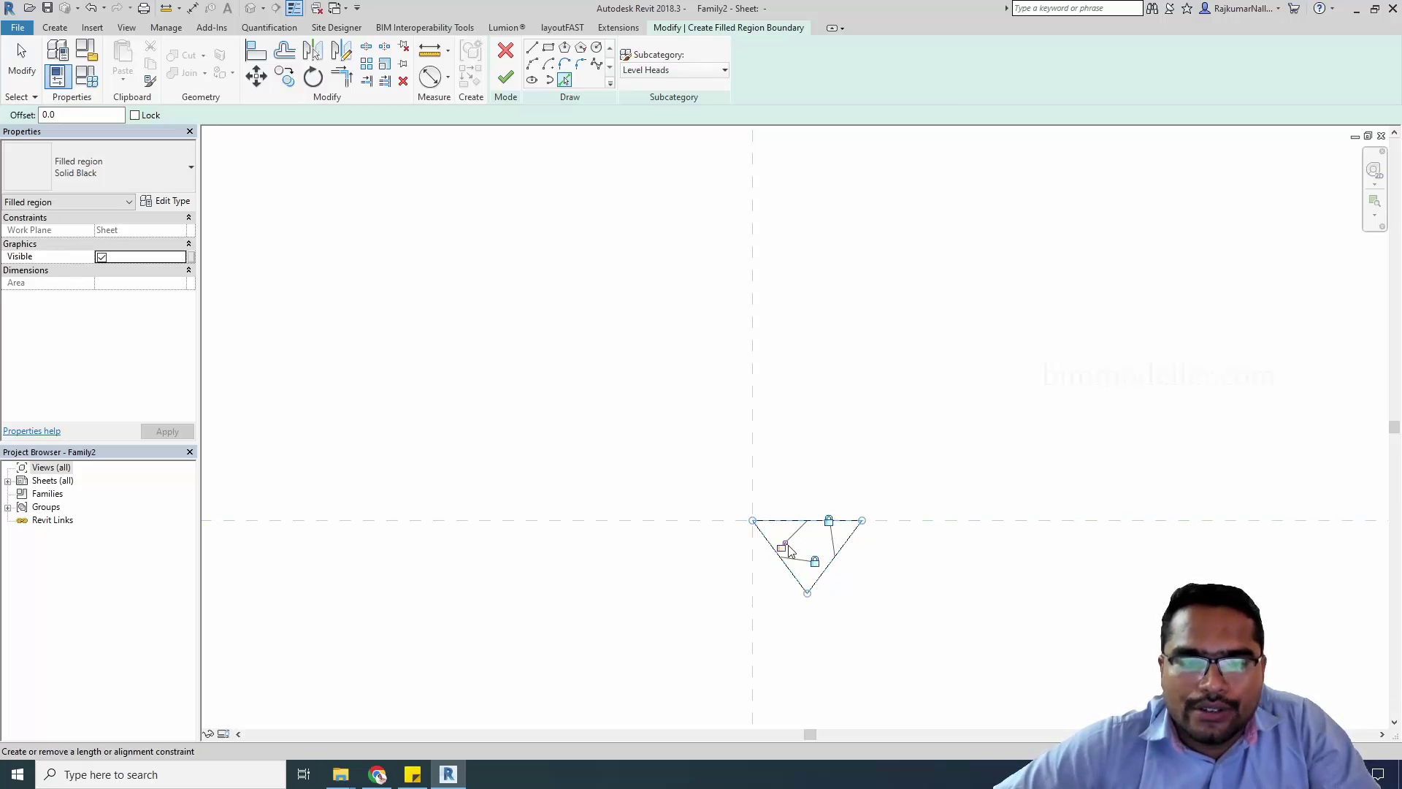
pyautogui.press('Escape')
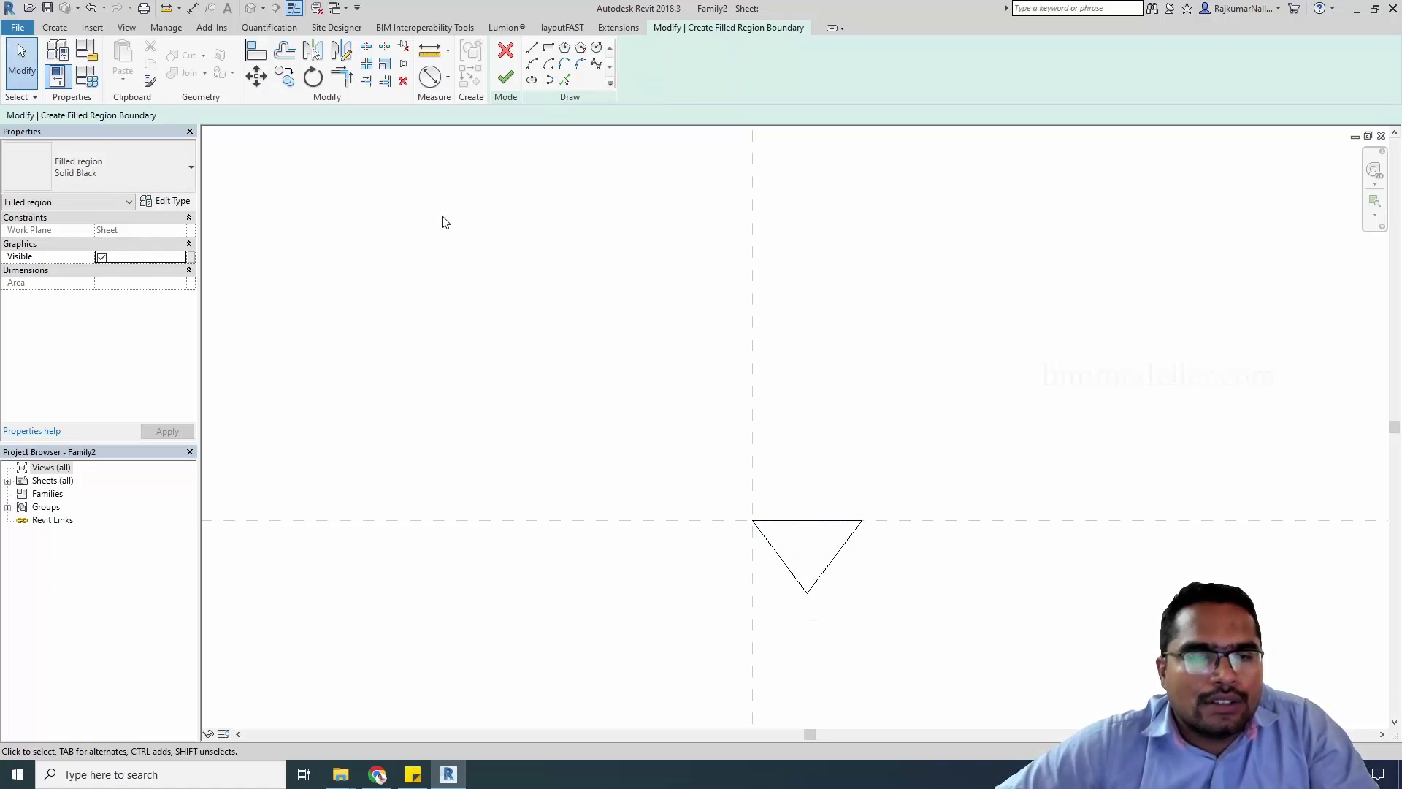
pyautogui.click(505, 80)
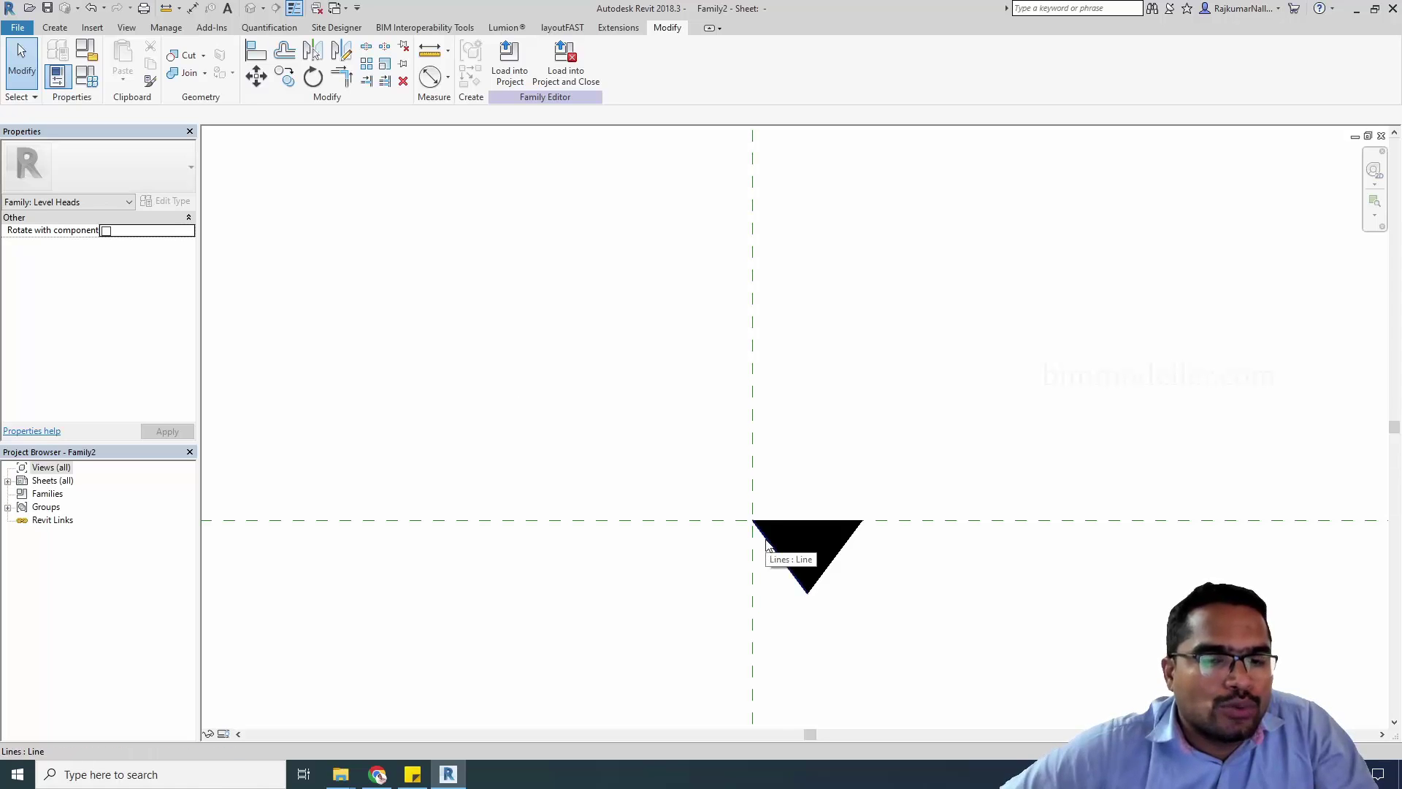
pyautogui.click(52, 25)
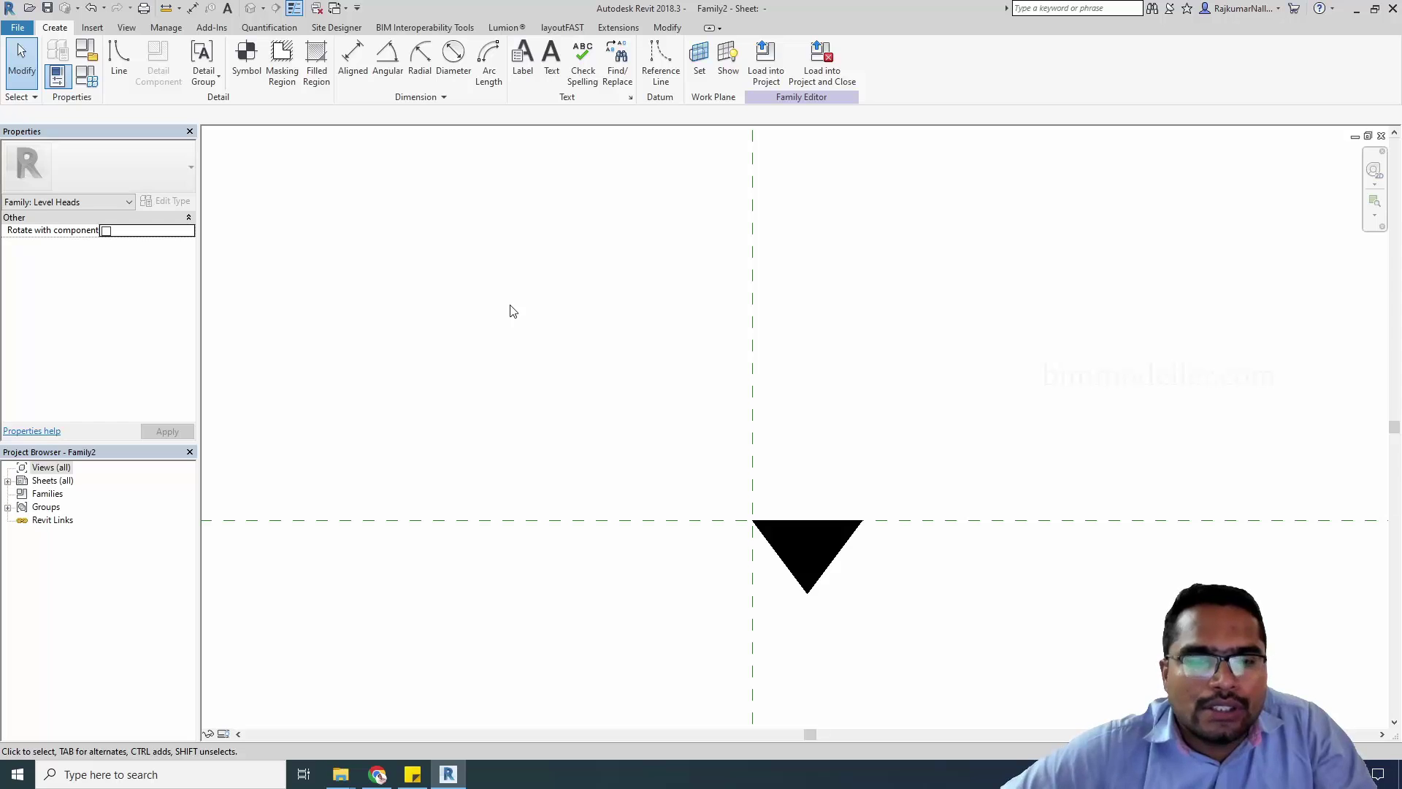
# Step: Place a Name label above the horizontal reference plane, left of the triangle
pyautogui.click(525, 69)
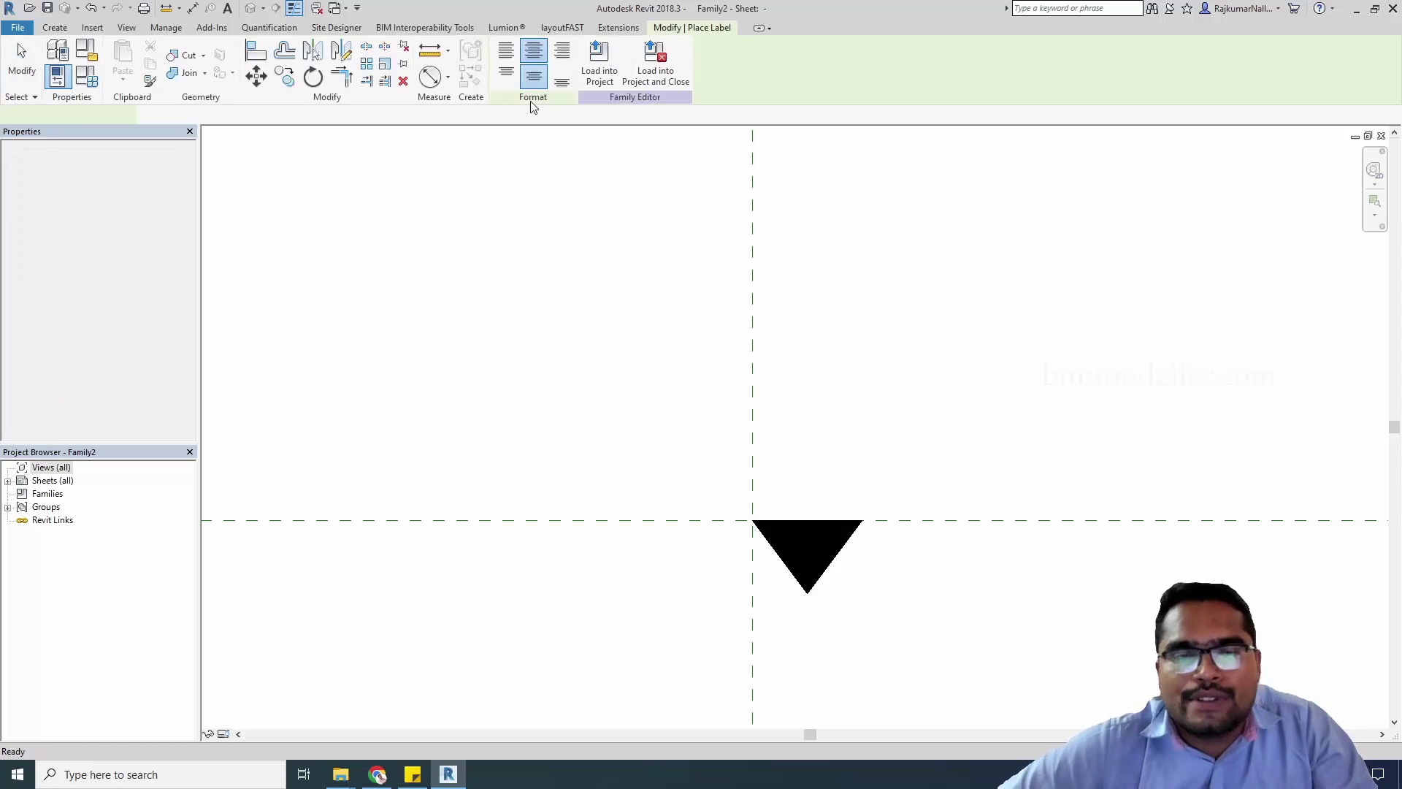
pyautogui.click(671, 490)
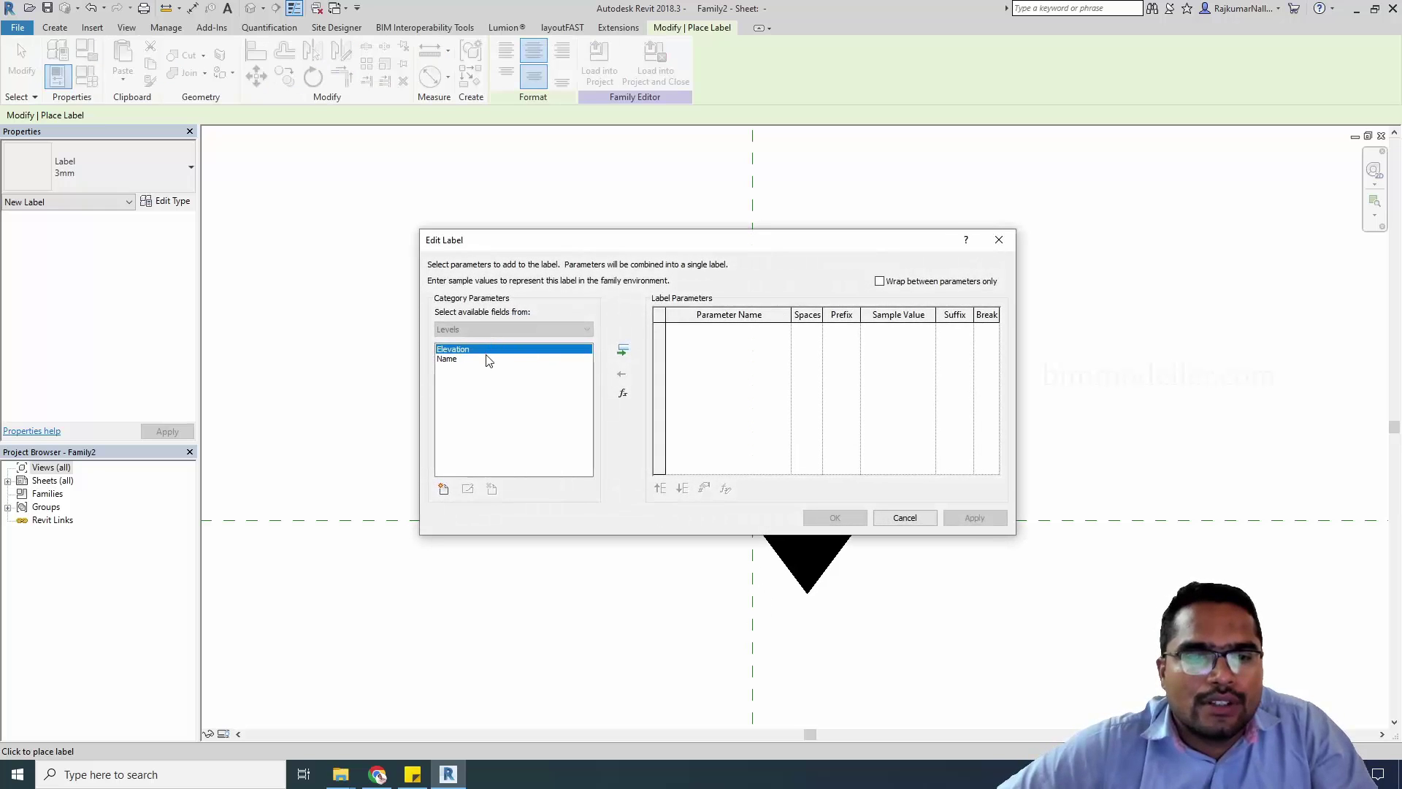
pyautogui.doubleClick(488, 360)
pyautogui.click(831, 518)
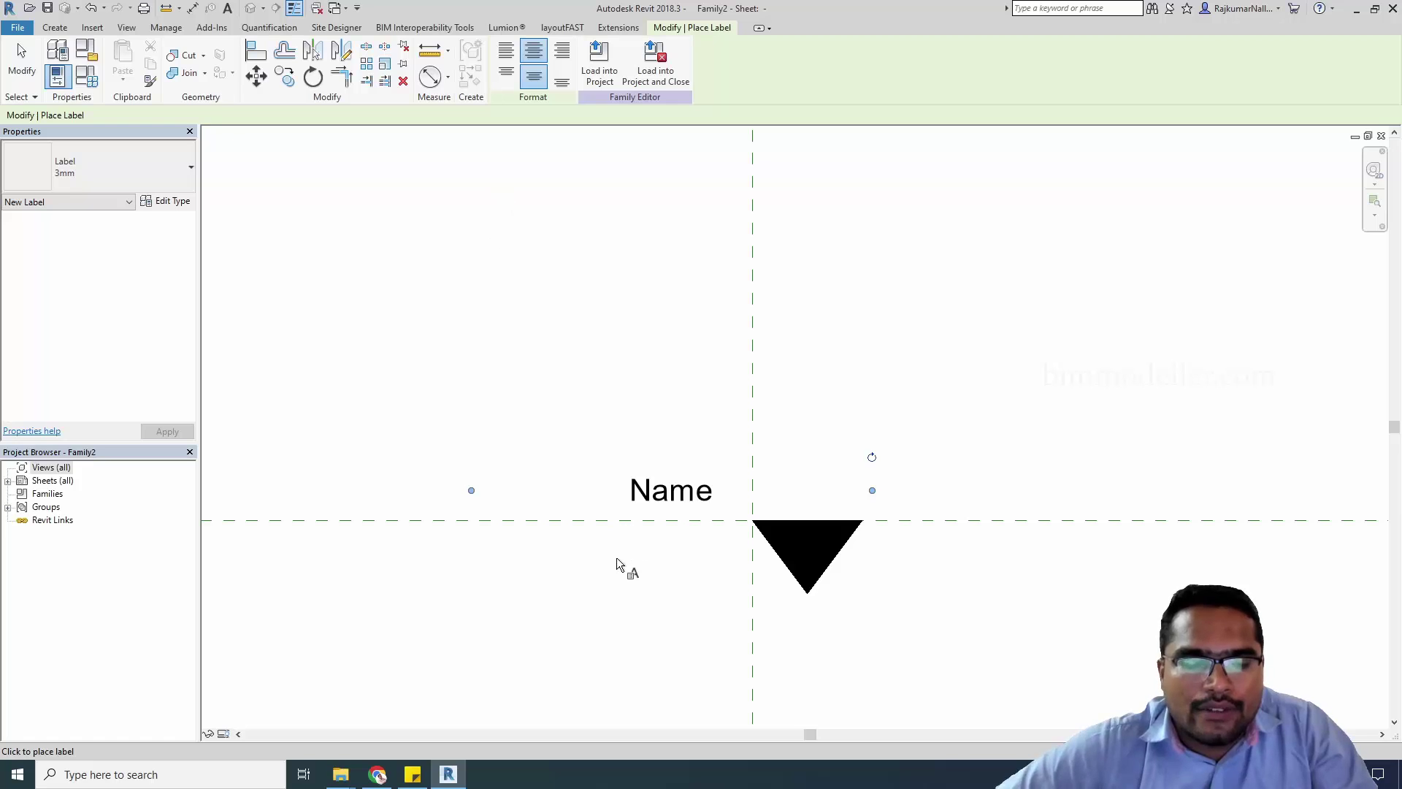
# Step: Place an Elevation label below the reference plane
pyautogui.click(616, 564)
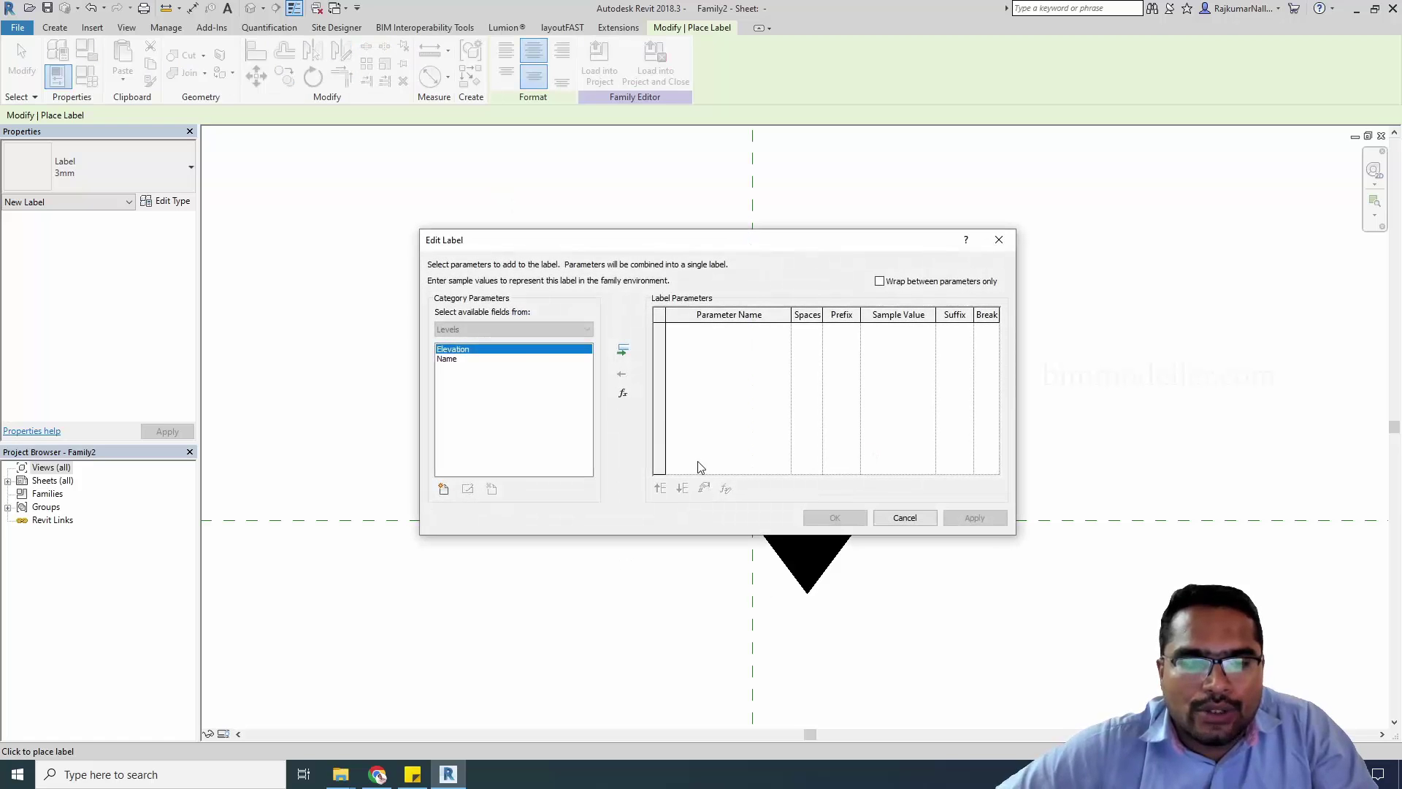
pyautogui.doubleClick(515, 350)
pyautogui.click(832, 518)
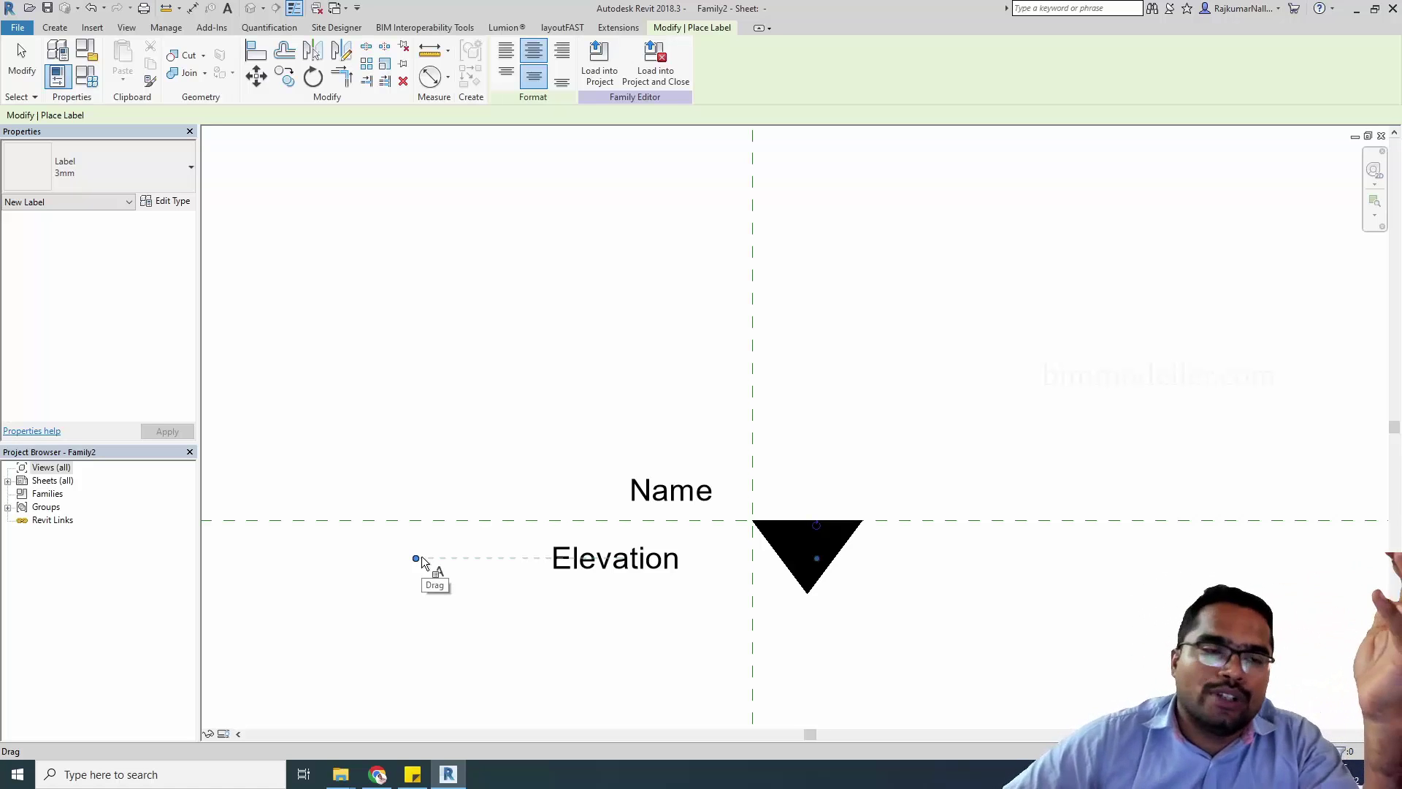
pyautogui.click(512, 604)
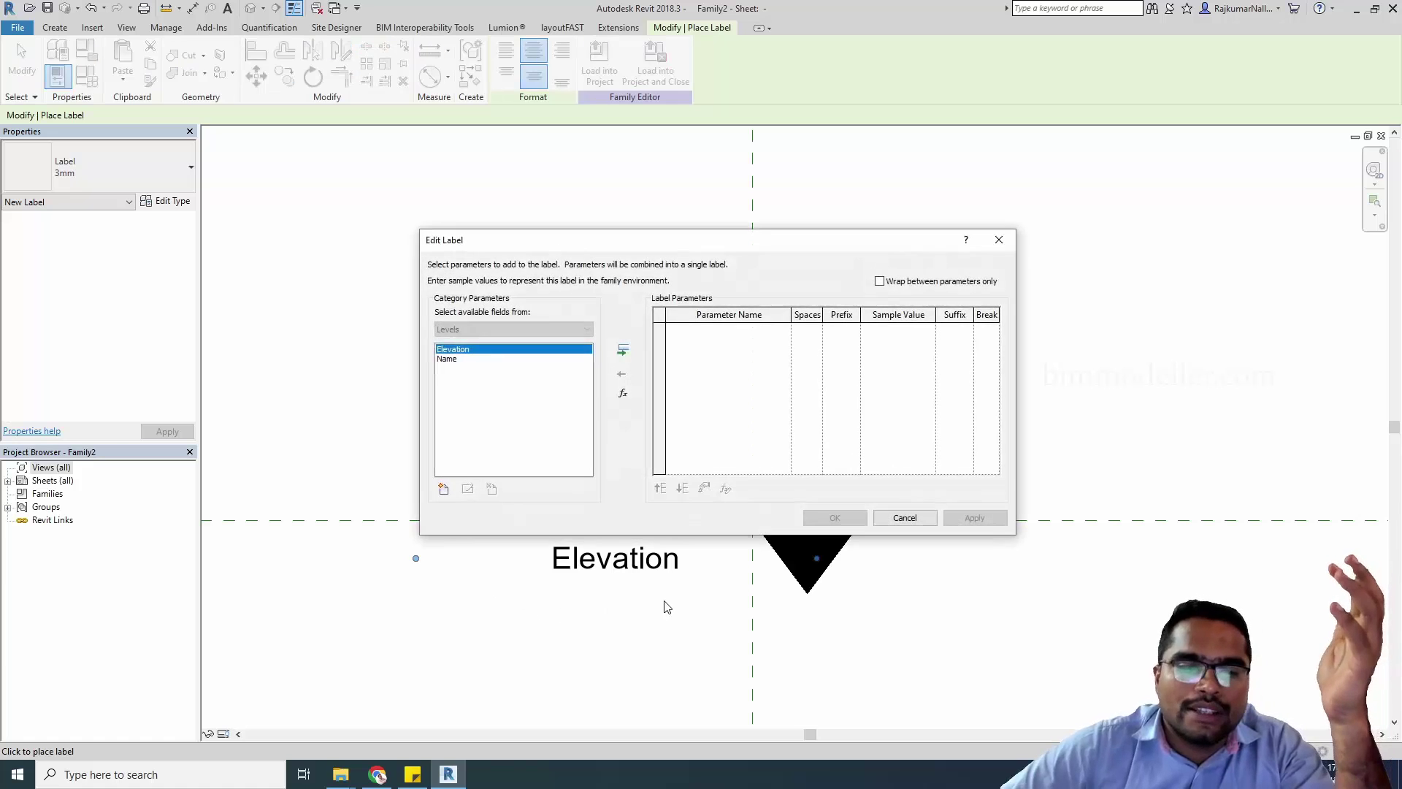
pyautogui.click(444, 490)
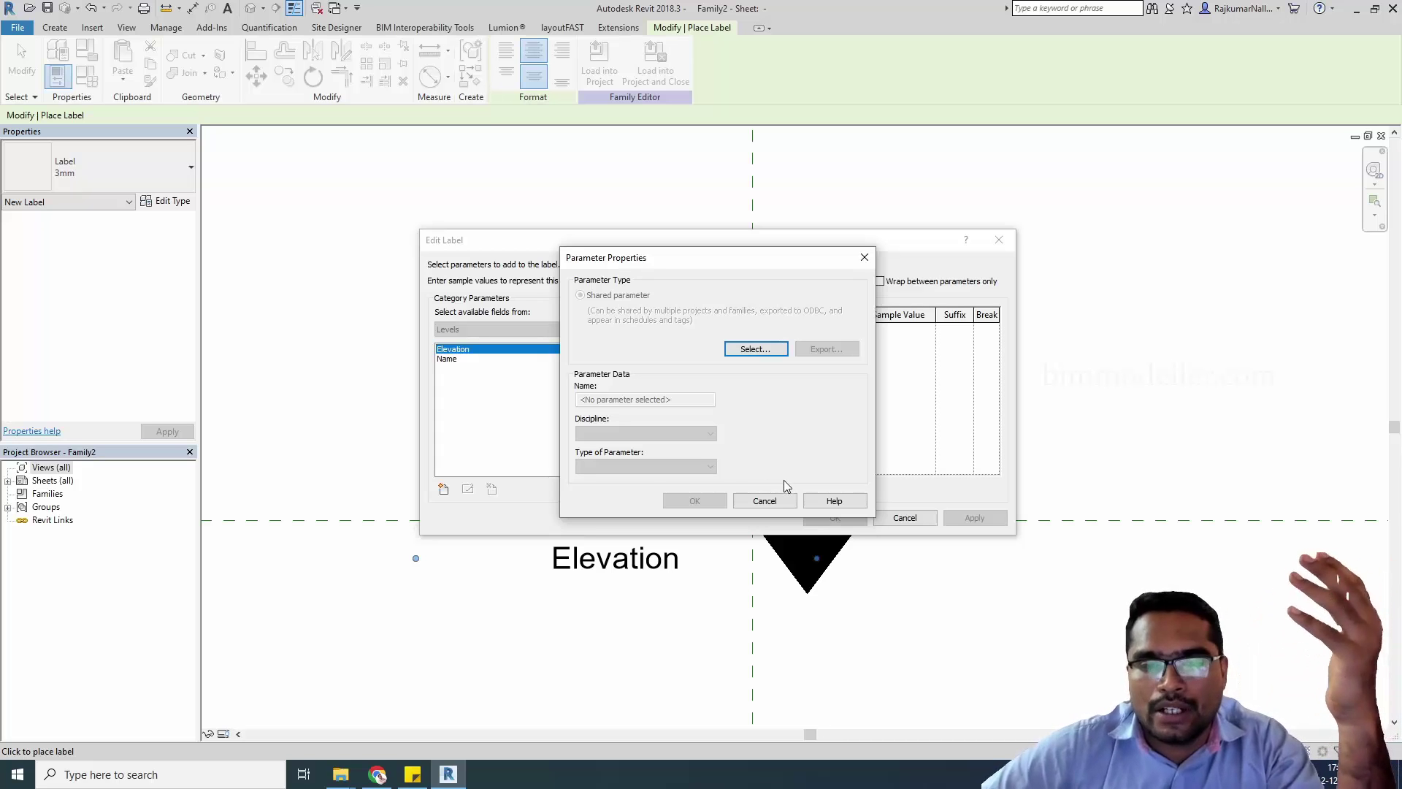
pyautogui.click(766, 501)
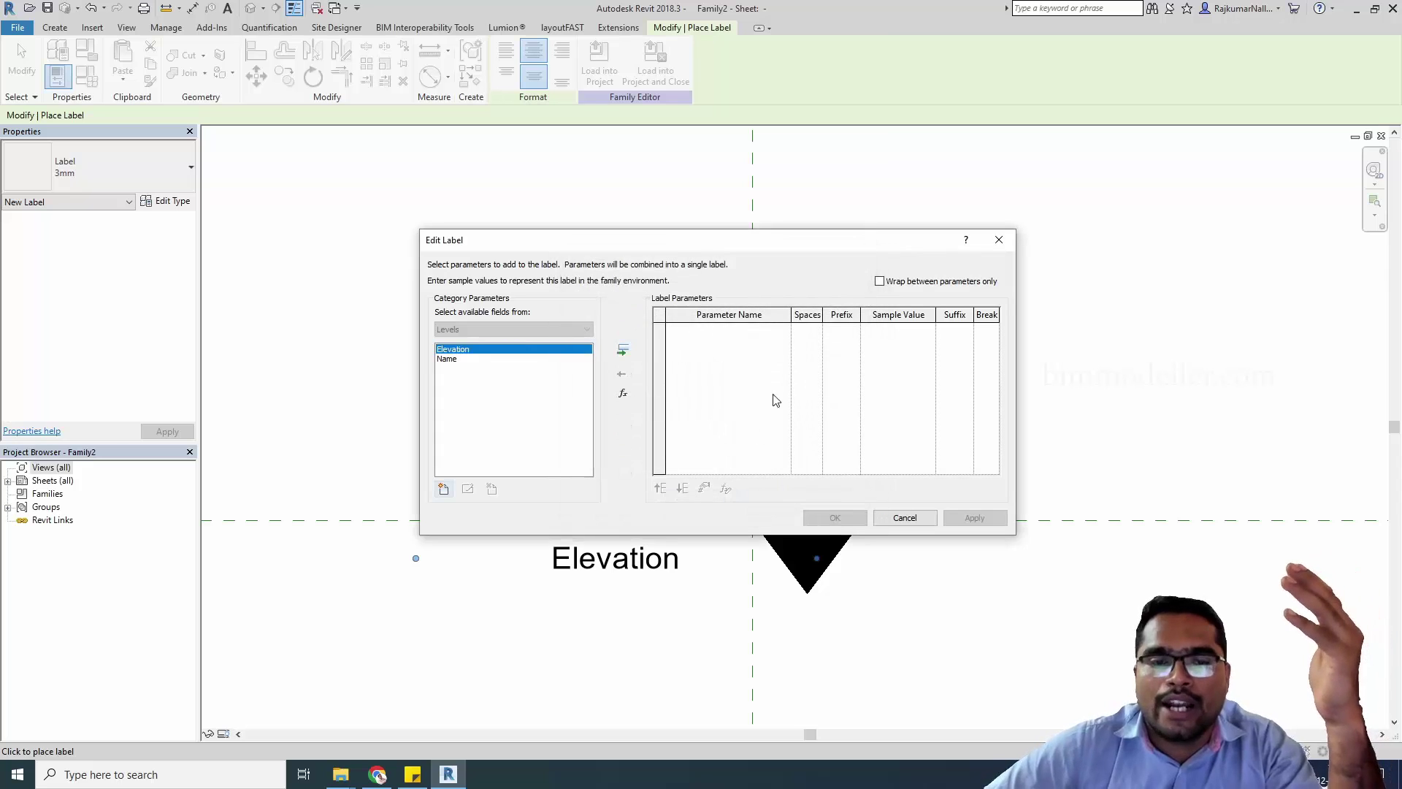
pyautogui.click(901, 519)
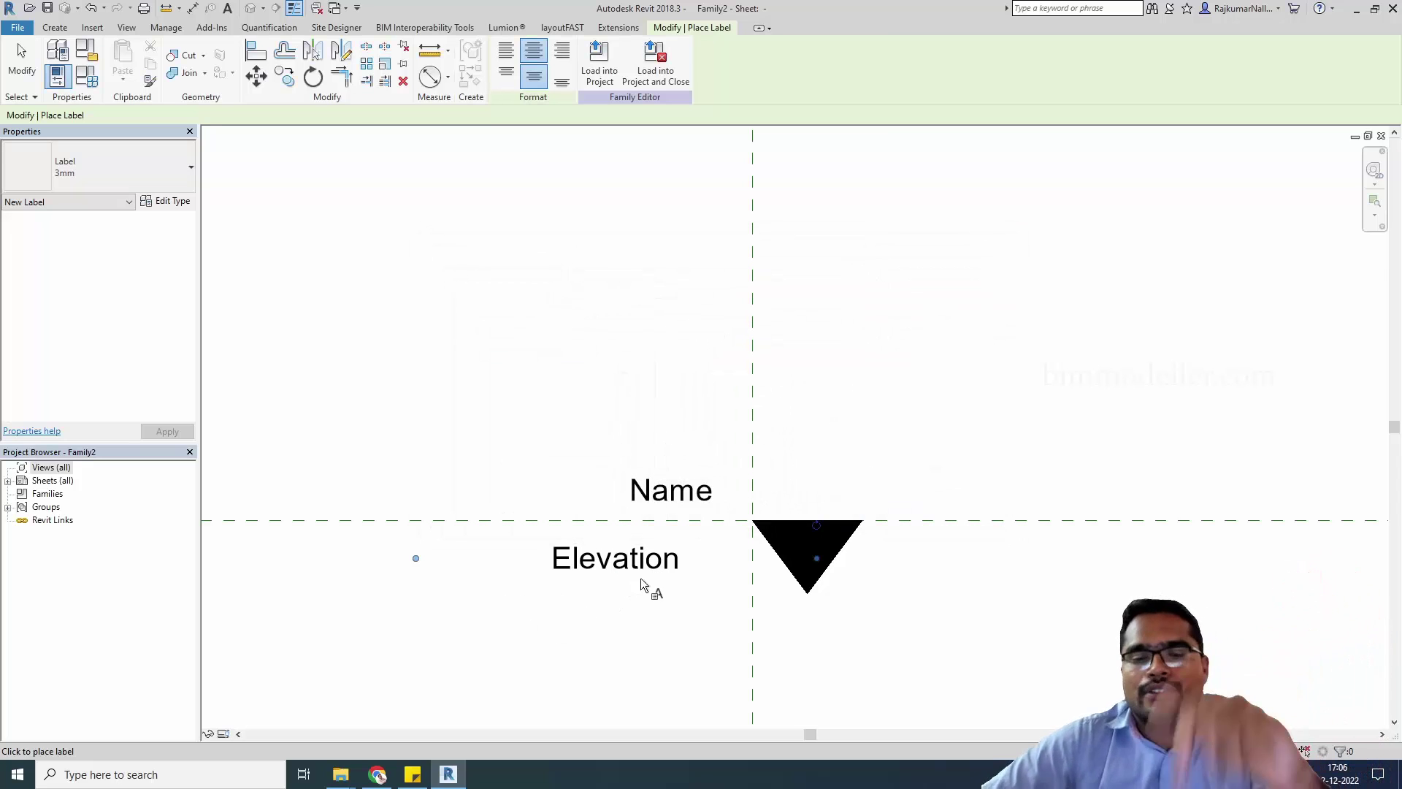
pyautogui.press('Escape')
pyautogui.click(647, 556)
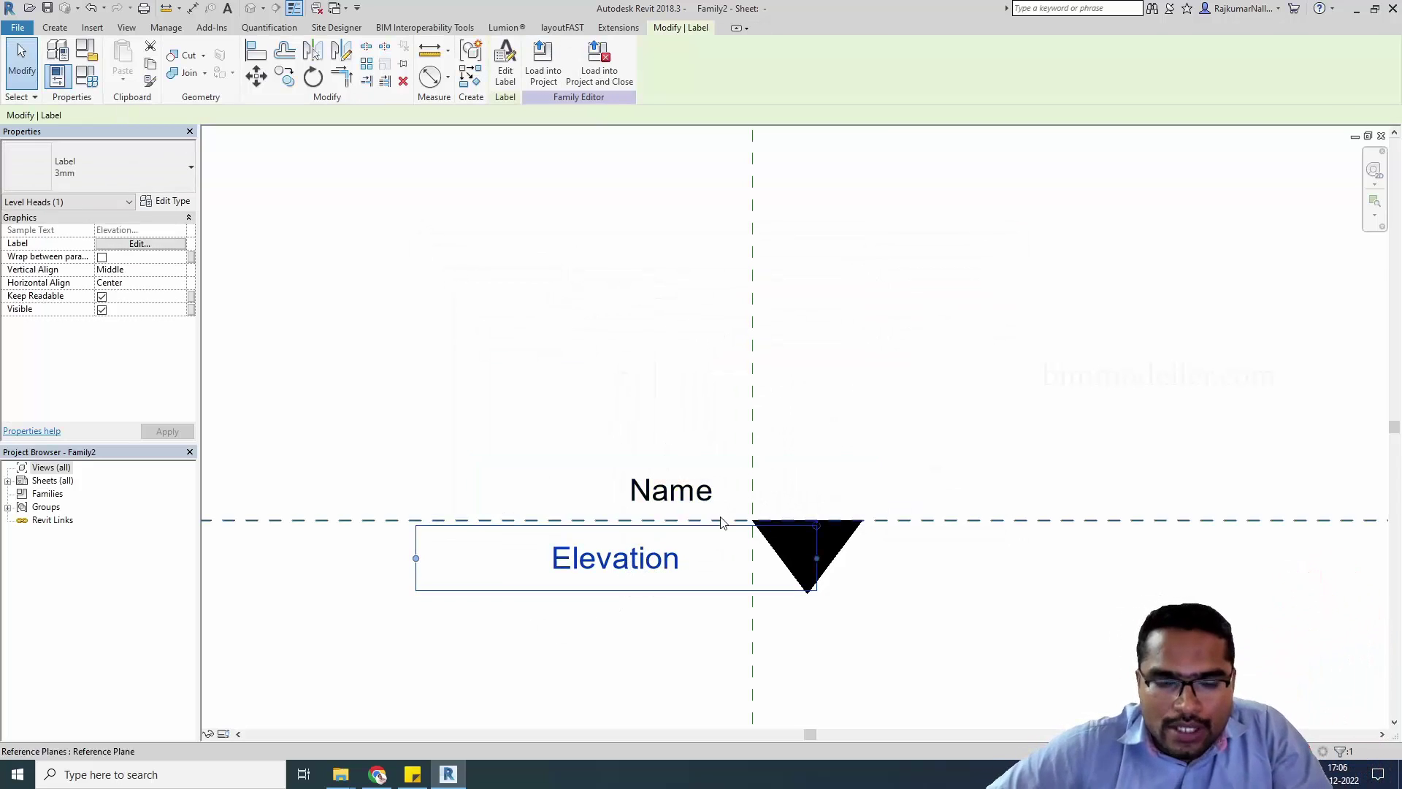
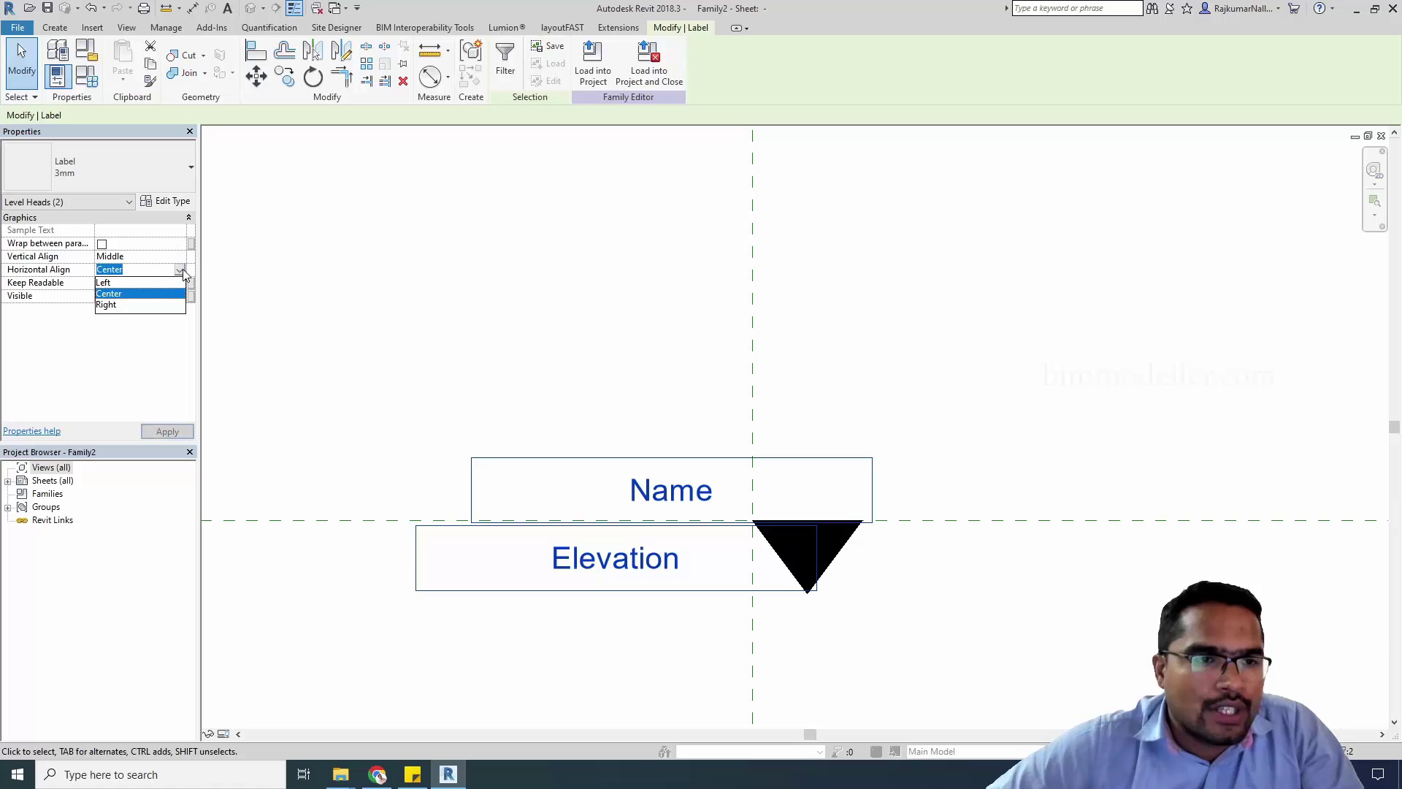
# Step: Set Horizontal Align to Right and move the Name and Elevation labels left of the centre line
pyautogui.click(123, 306)
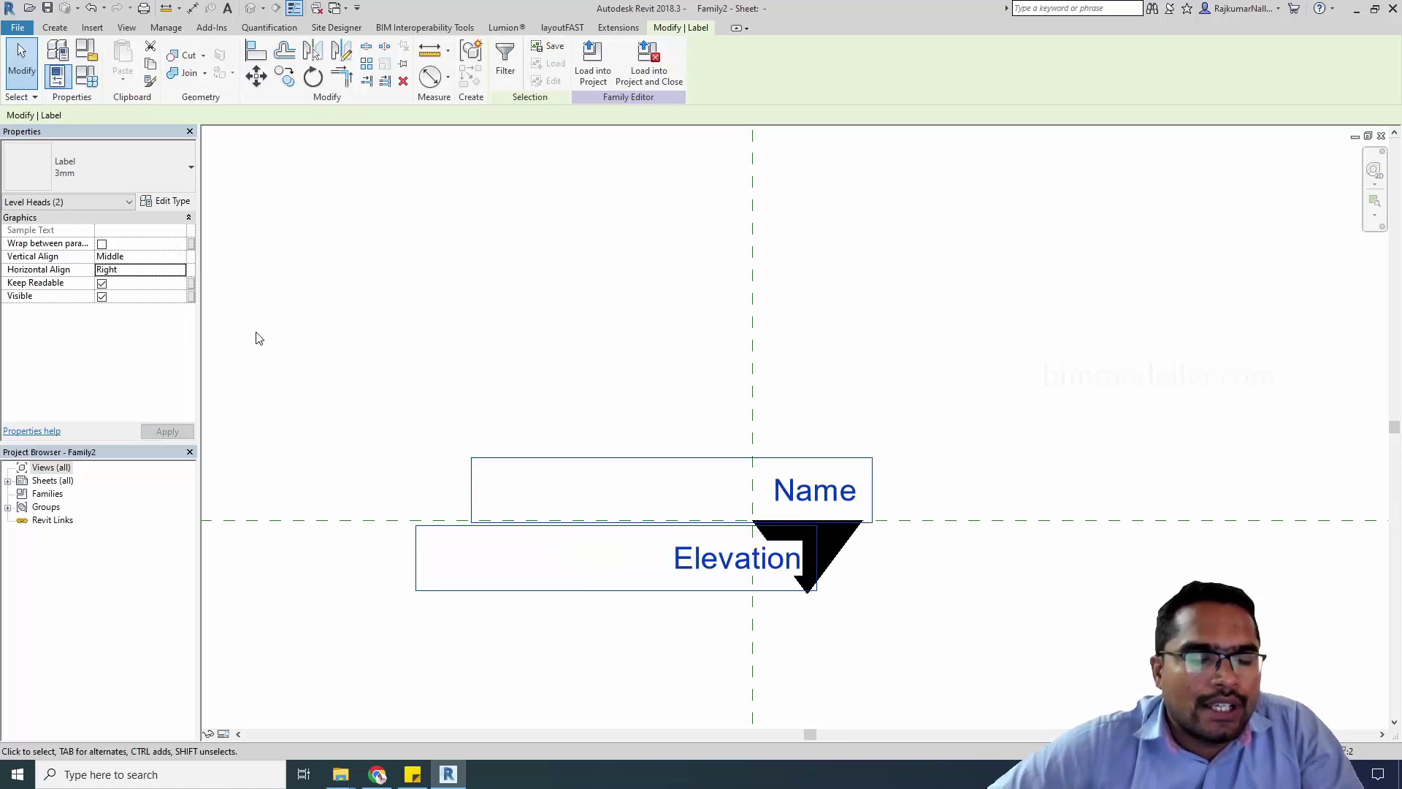
pyautogui.click(663, 423)
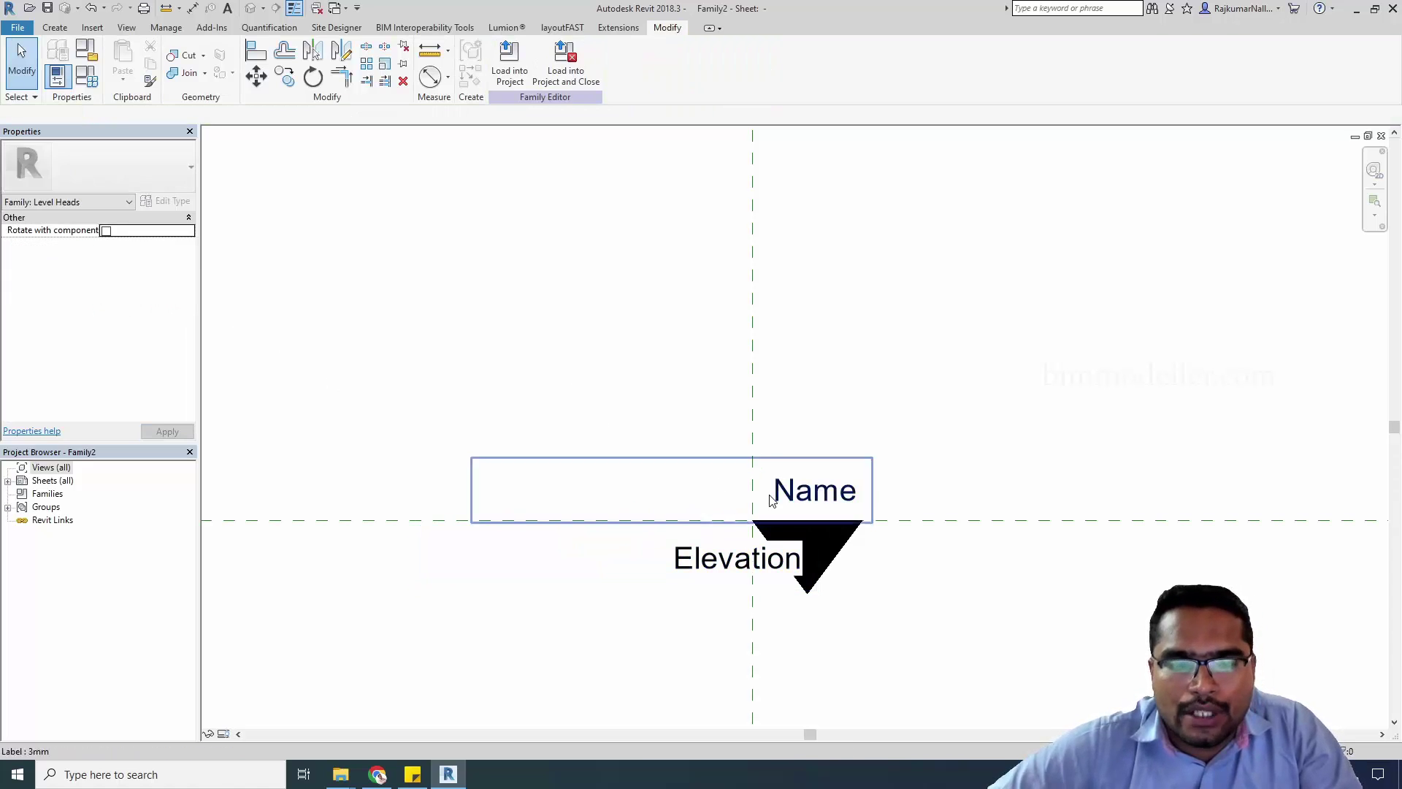
pyautogui.click(778, 525)
pyautogui.moveTo(845, 485); pyautogui.dragTo(728, 489)
pyautogui.moveTo(745, 561); pyautogui.dragTo(673, 564)
pyautogui.click(651, 644)
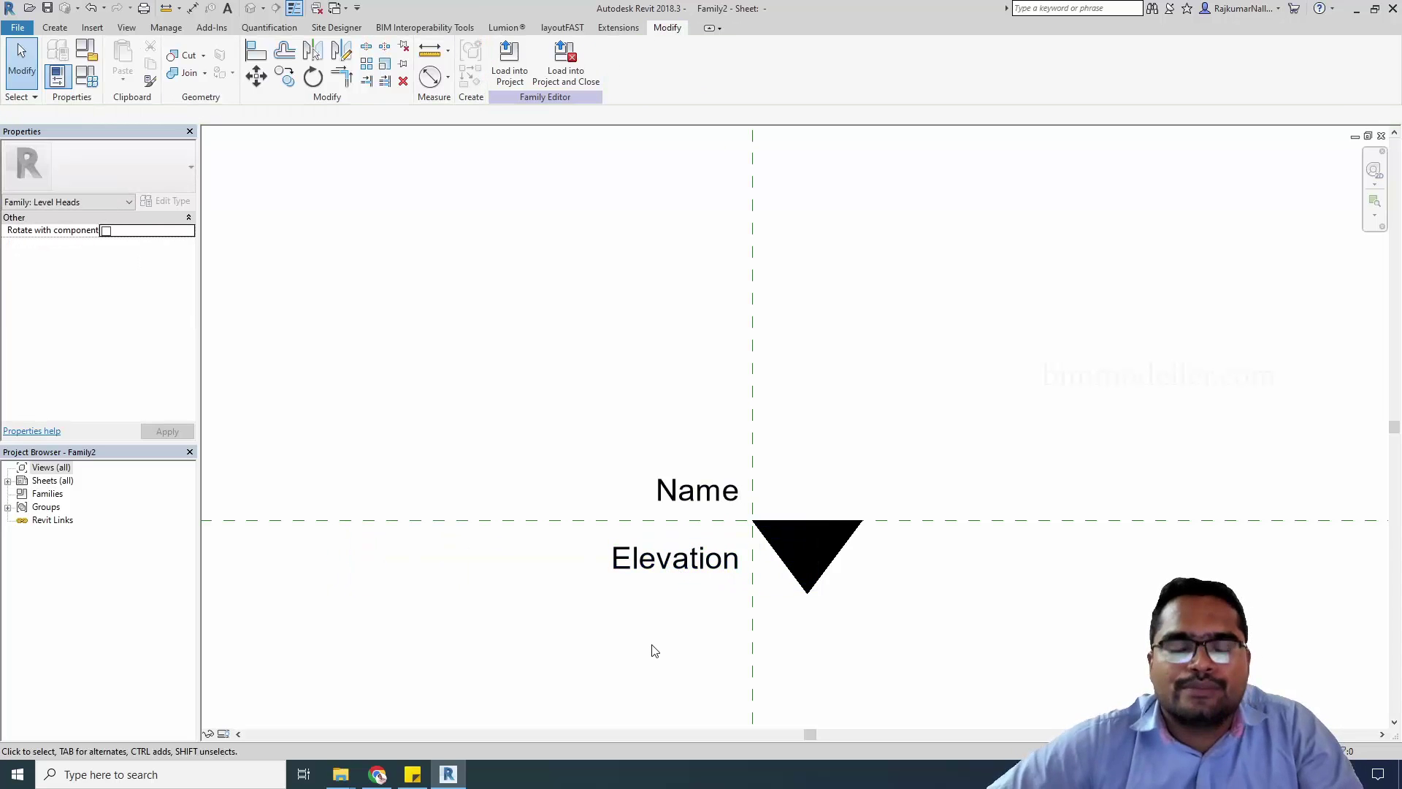
pyautogui.scroll(-2, 783, 595)
# Step: Save the family to the Desktop as Level head Triangle_Filled_BIMmodeller.rfa, trimming the name's trailing space
pyautogui.moveTo(782, 595); pyautogui.dragTo(751, 655, button='middle')
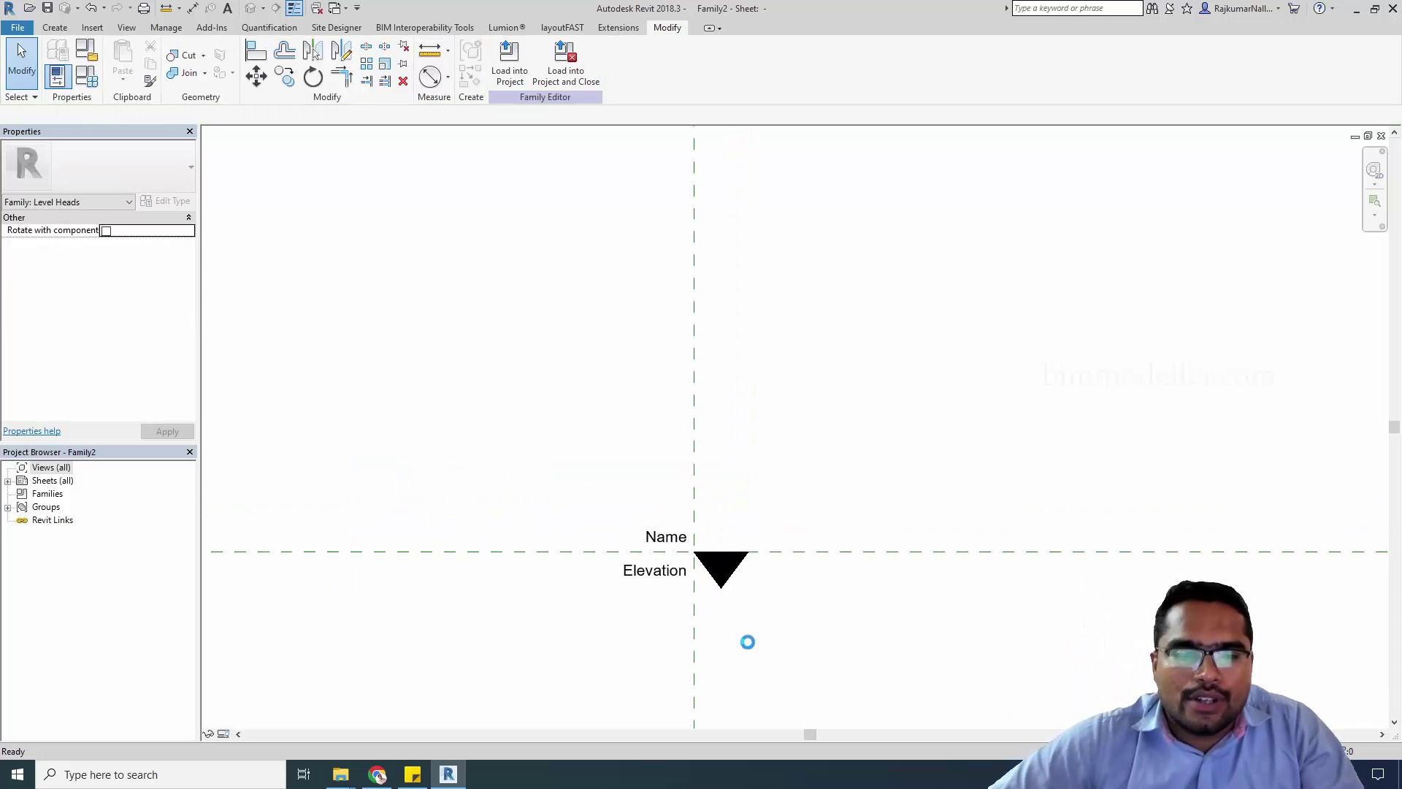
pyautogui.write('L')
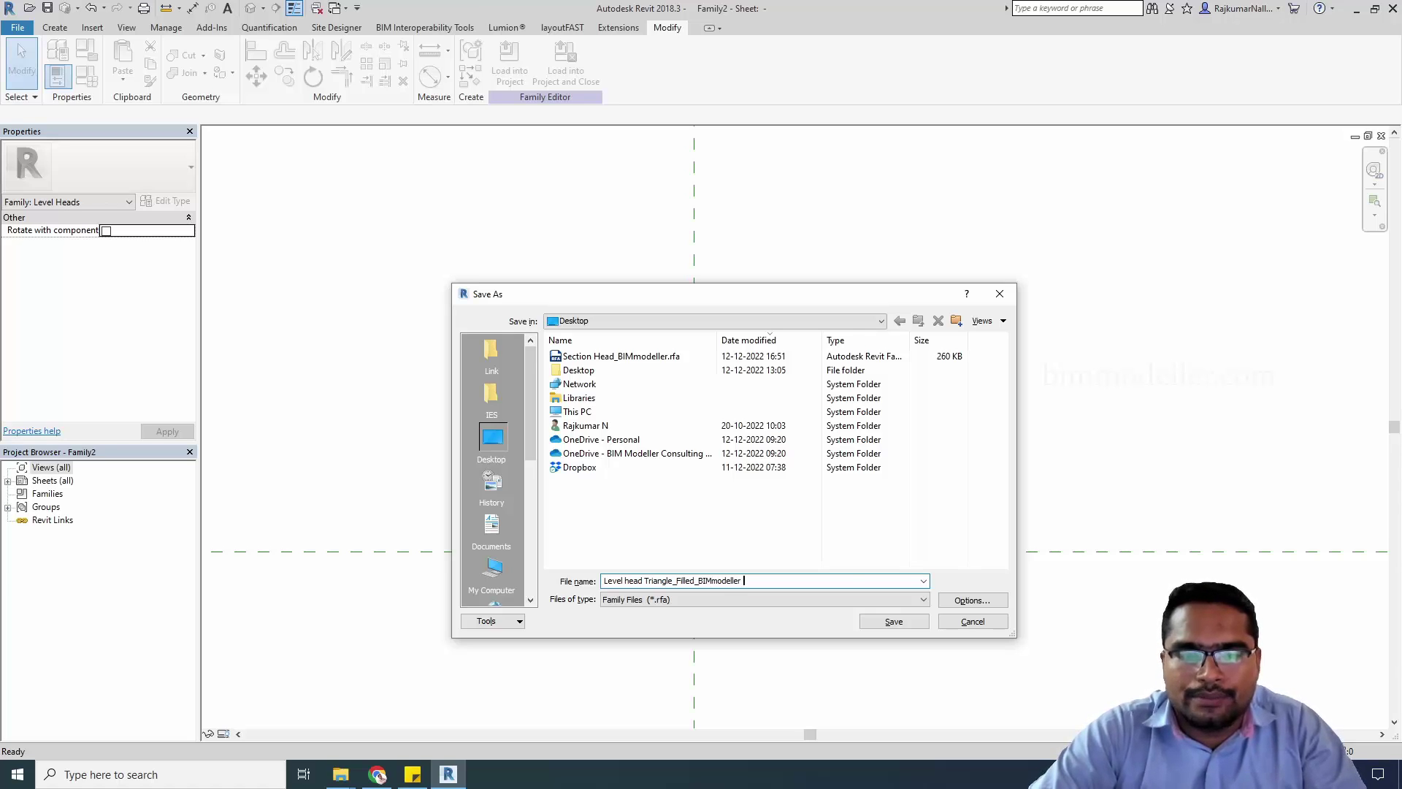
pyautogui.click(972, 599)
pyautogui.click(743, 568)
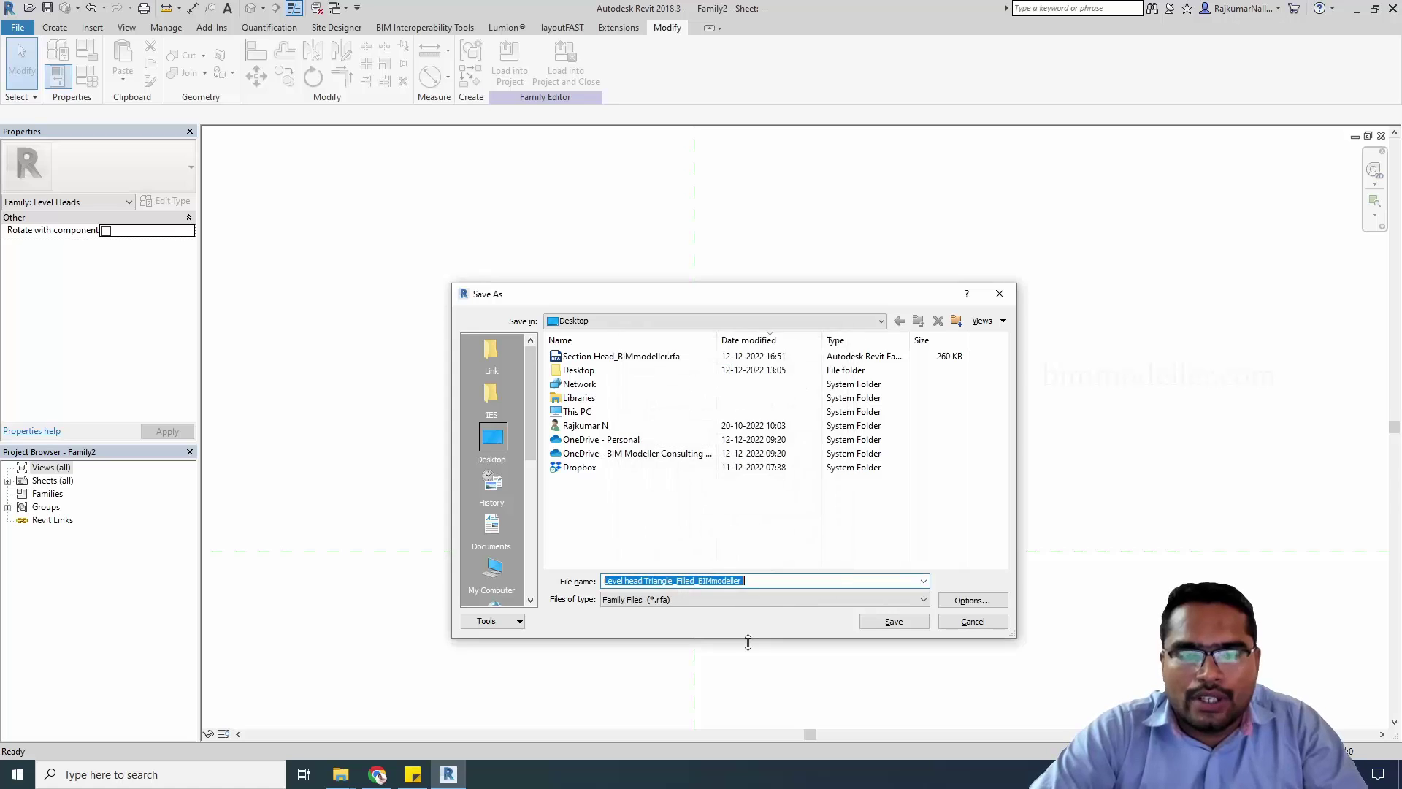
pyautogui.click(757, 581)
pyautogui.press('BackSpace')
pyautogui.press('Tab')
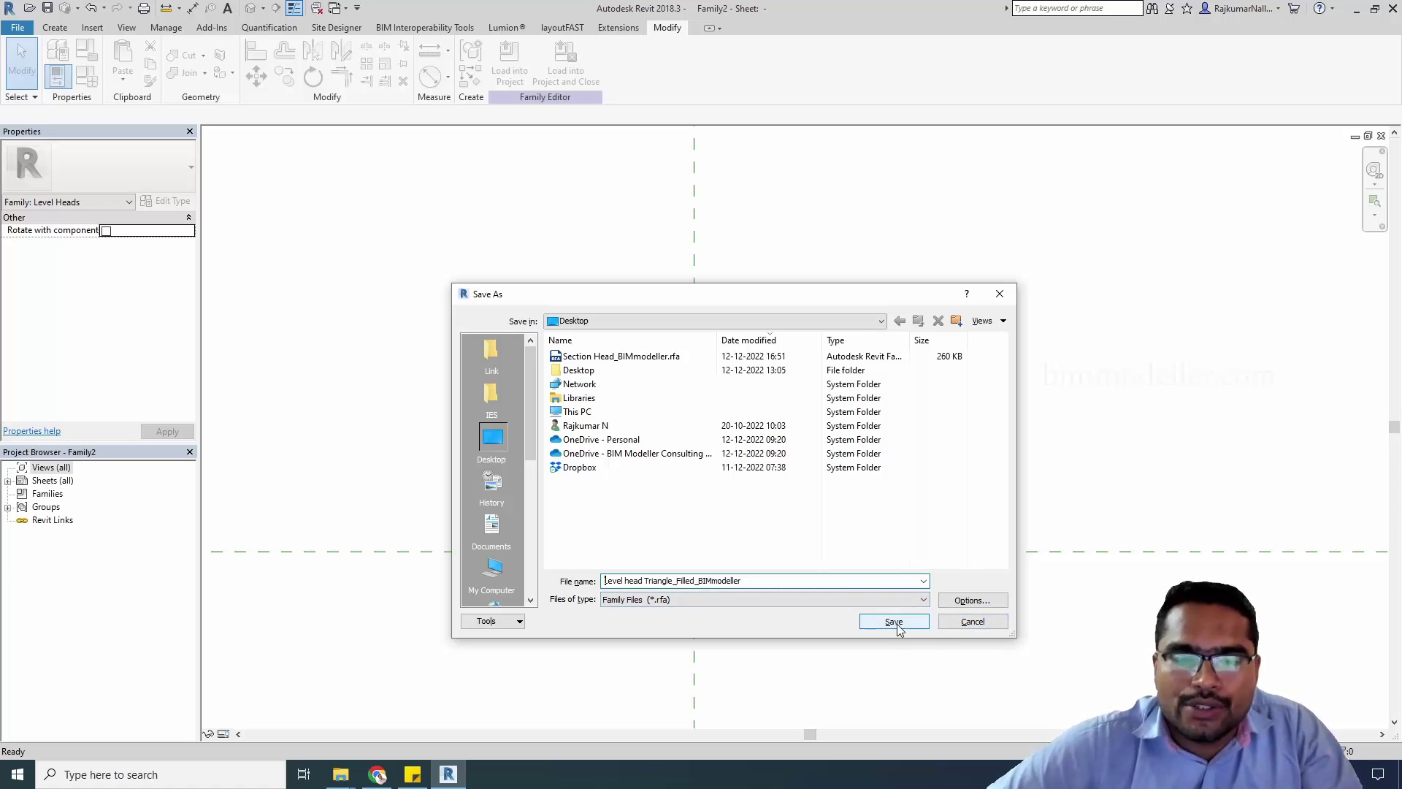
pyautogui.click(895, 623)
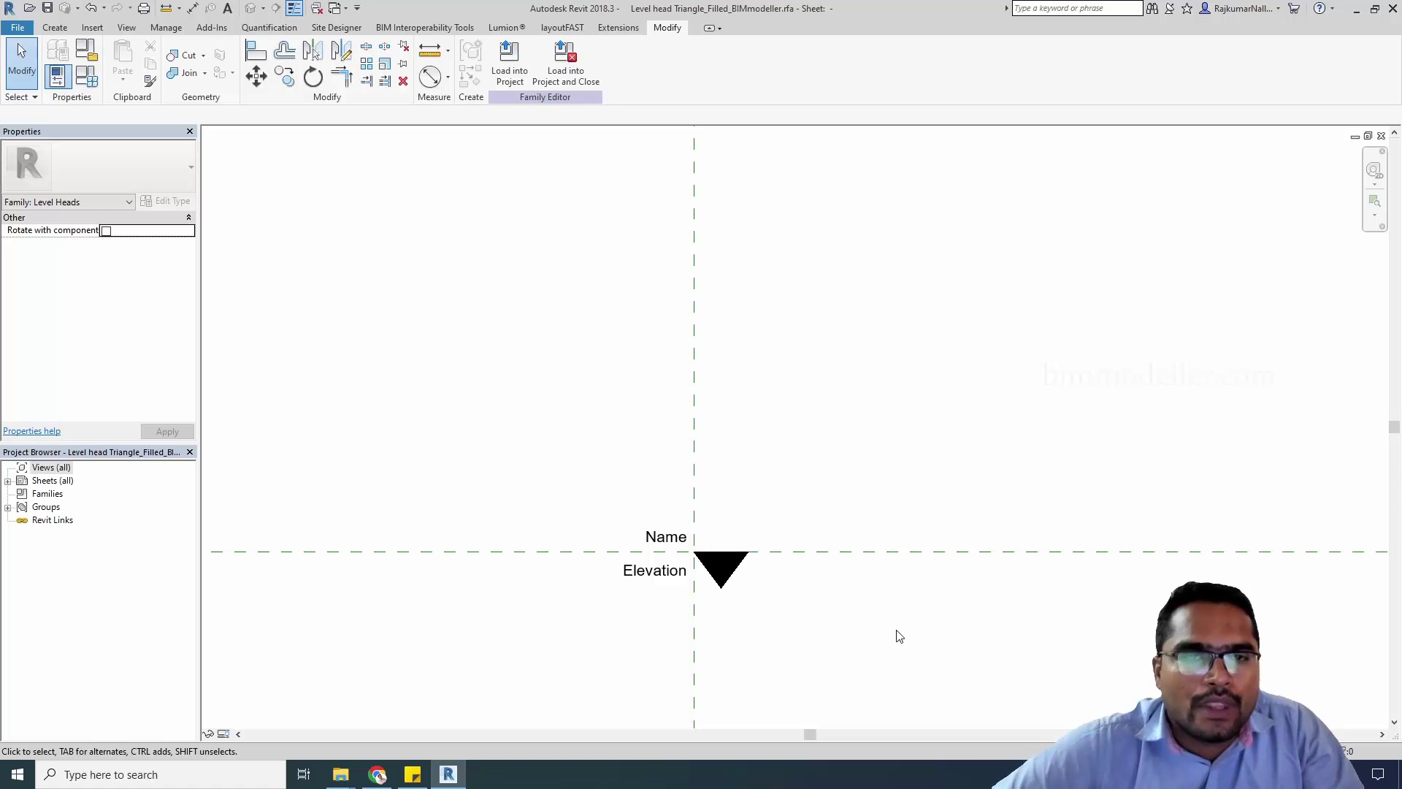
# Step: Load the family into rac_basic_sample_project, open the East elevation, and select Level 2
pyautogui.click(510, 66)
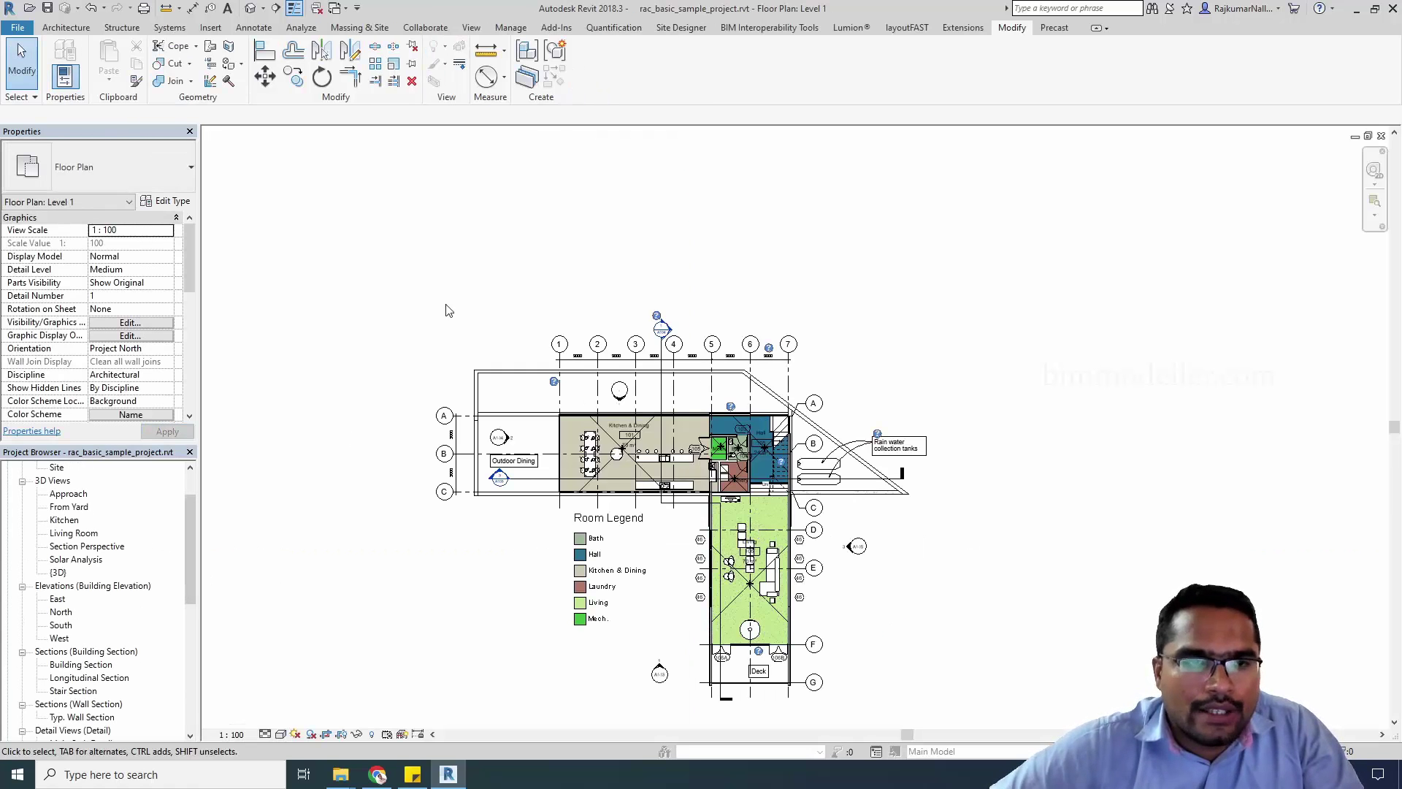
pyautogui.scroll(-3, 132, 548)
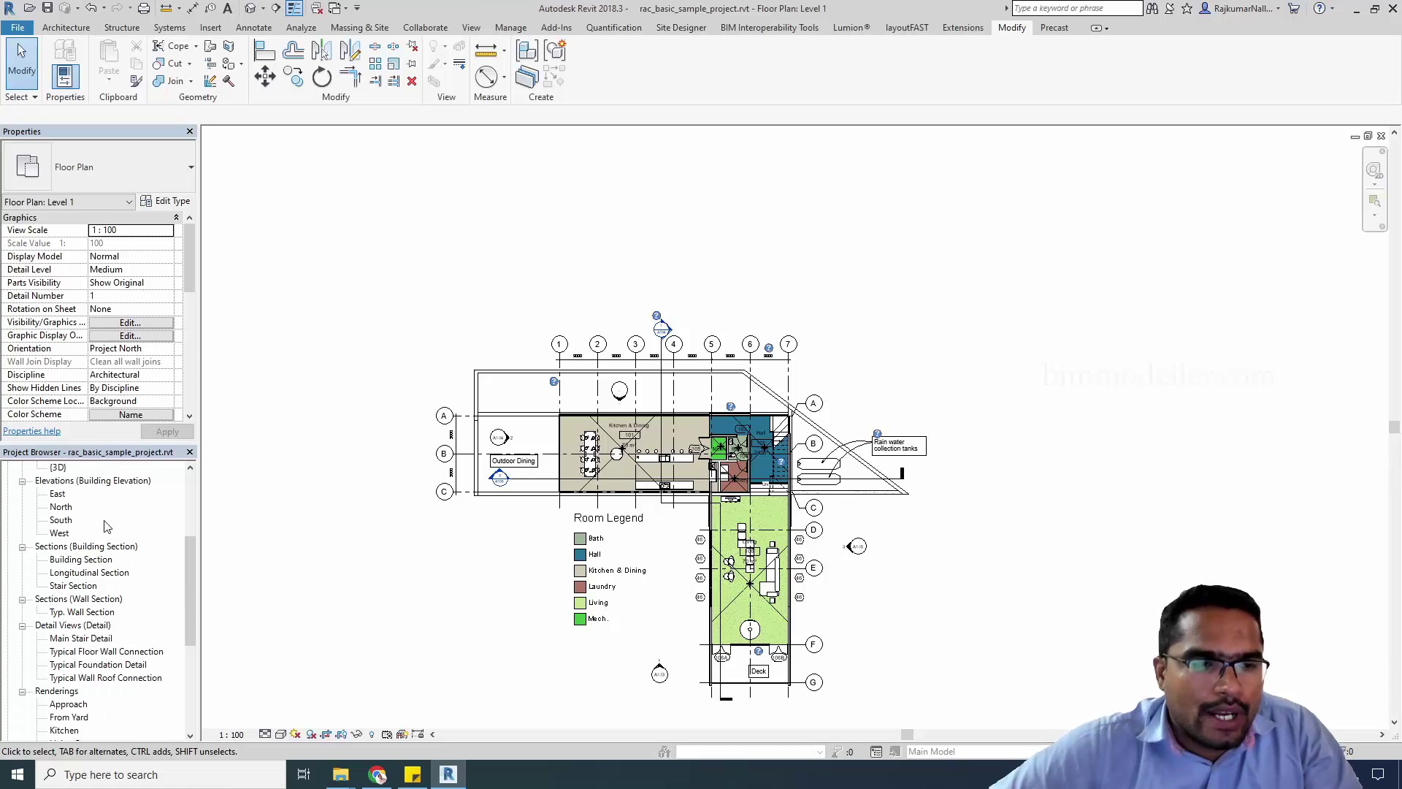
pyautogui.click(57, 495)
pyautogui.doubleClick(57, 495)
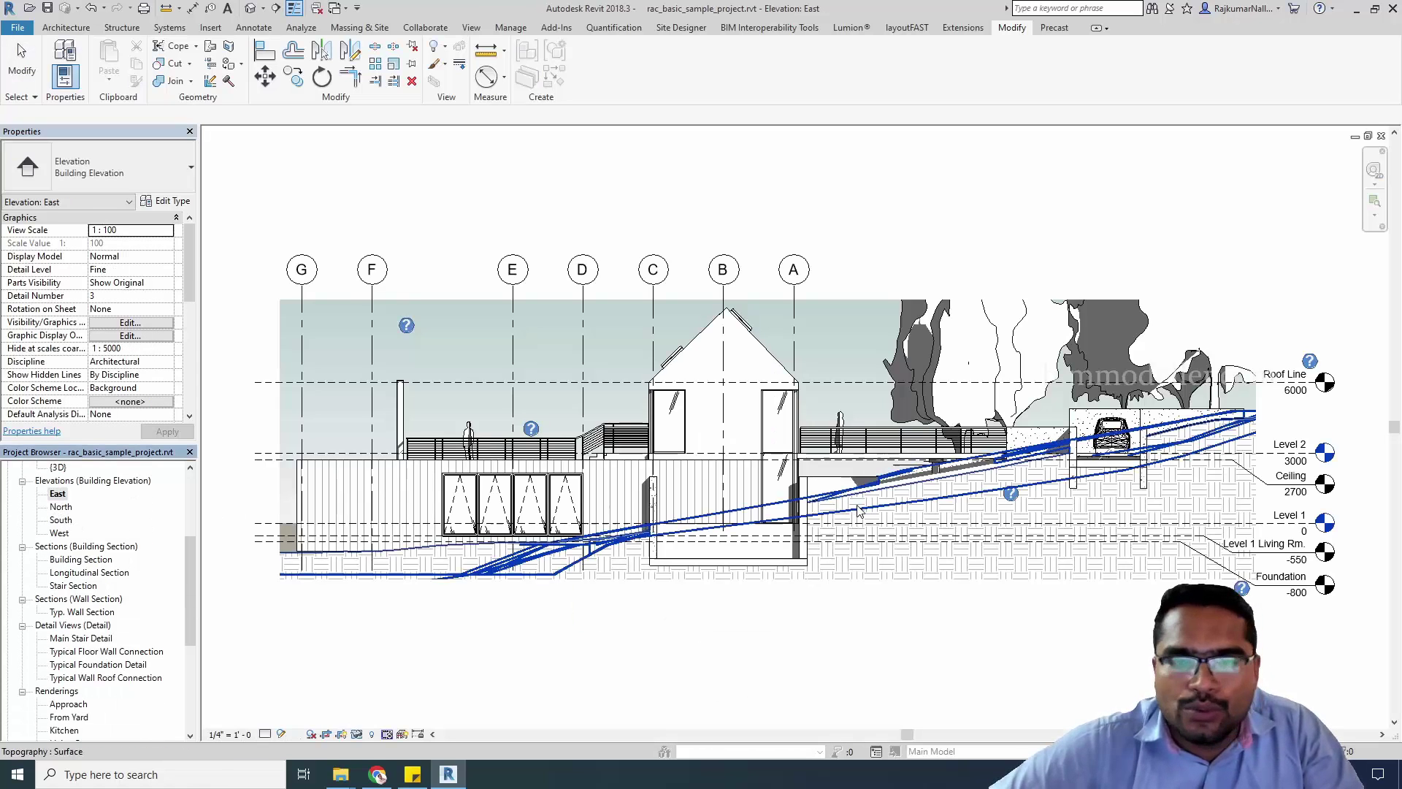
pyautogui.scroll(2, 1139, 535)
pyautogui.scroll(3, 1140, 536)
pyautogui.scroll(2, 1139, 536)
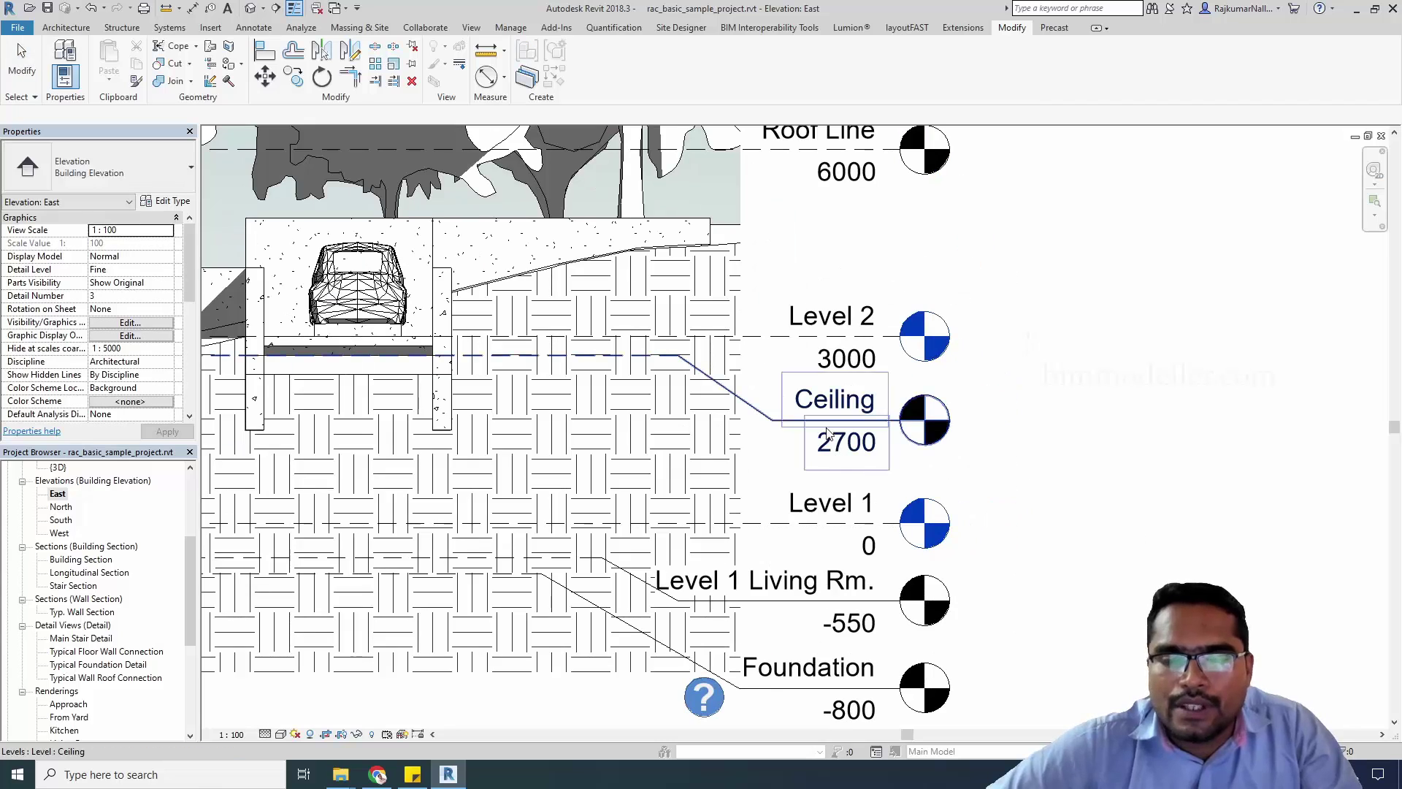
pyautogui.moveTo(1008, 492); pyautogui.dragTo(844, 342, button='middle')
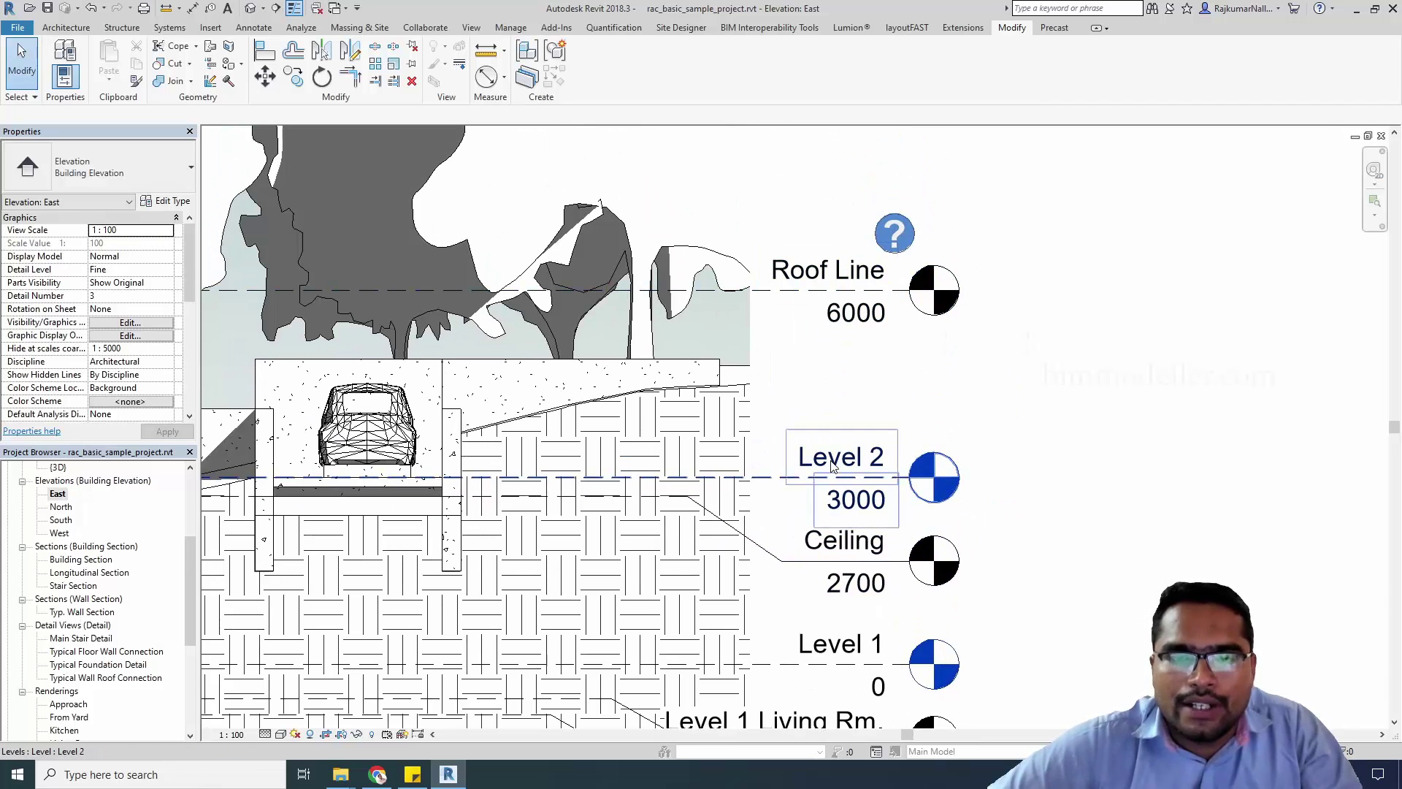
pyautogui.click(878, 499)
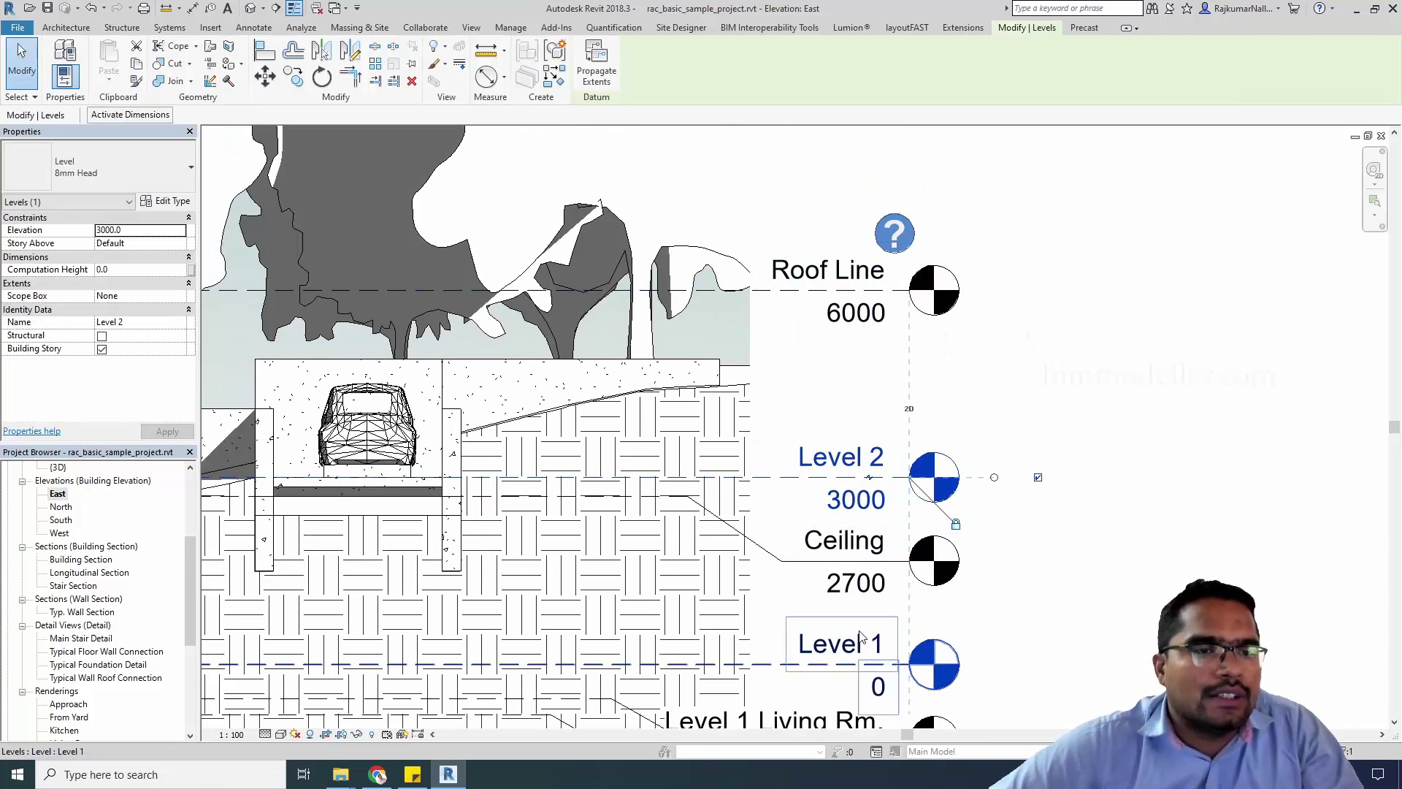
# Step: Duplicate Level 2's type as Level Head_BM using the Level head Triangle_Filled_BIMmodeller symbol
pyautogui.click(178, 203)
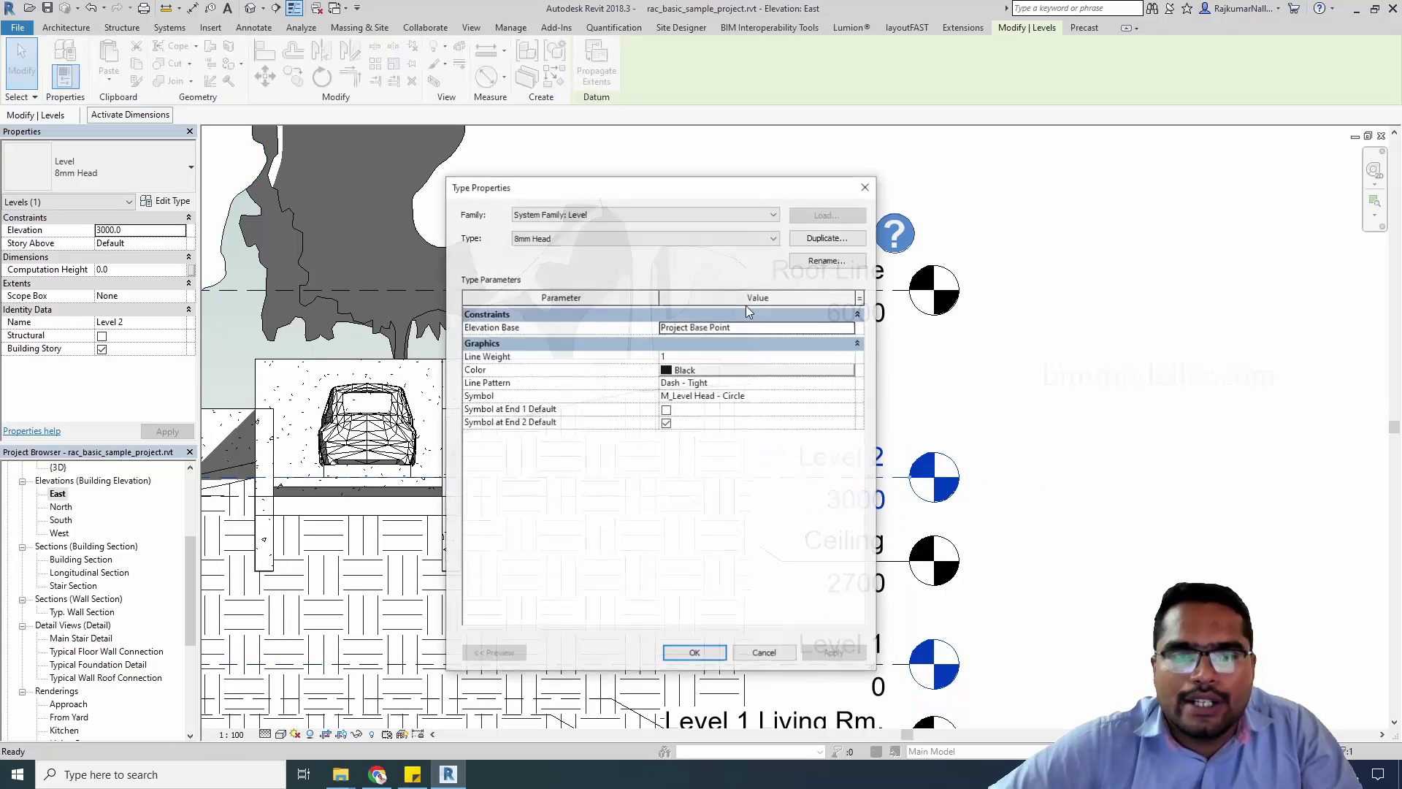
pyautogui.click(826, 237)
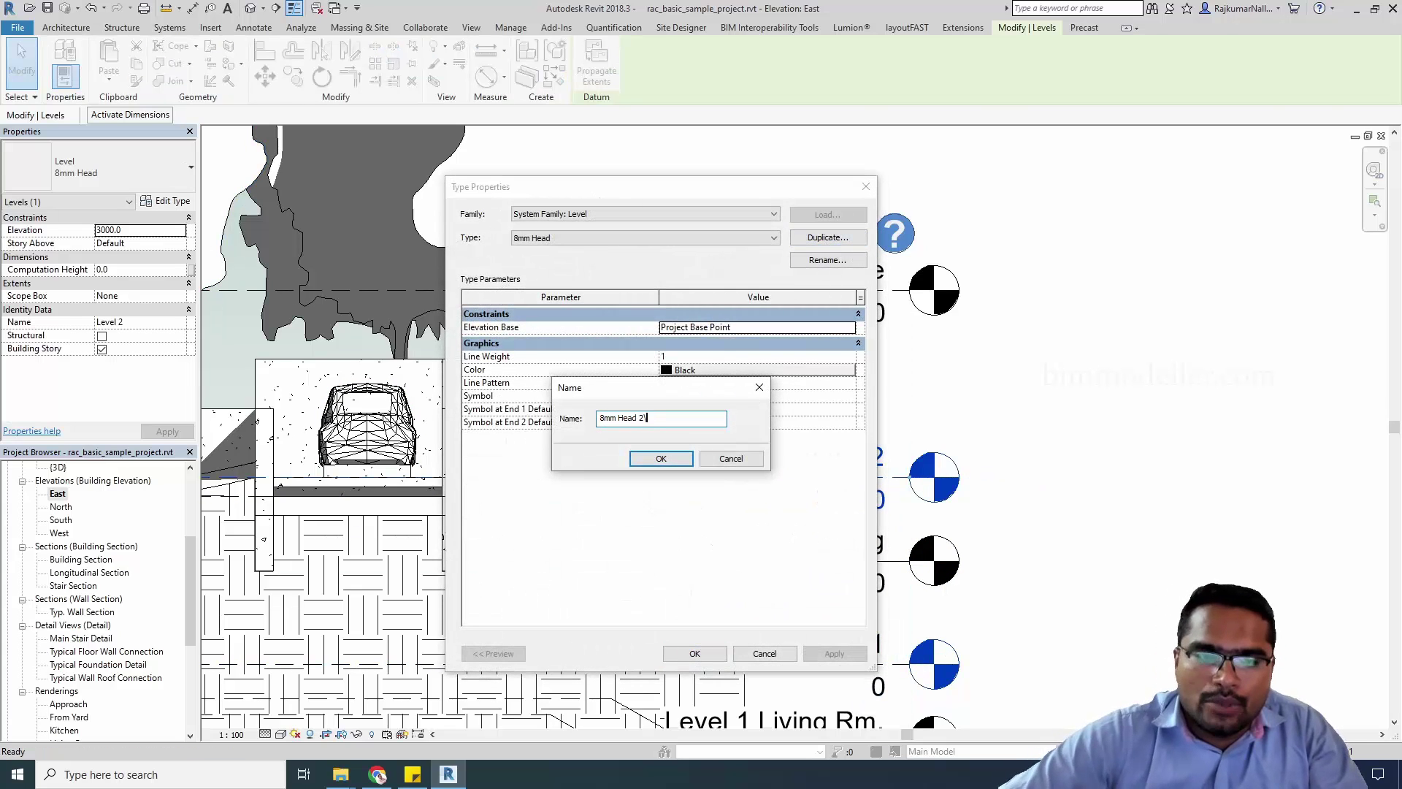
pyautogui.press('BackSpace')
pyautogui.press('BackSpace')
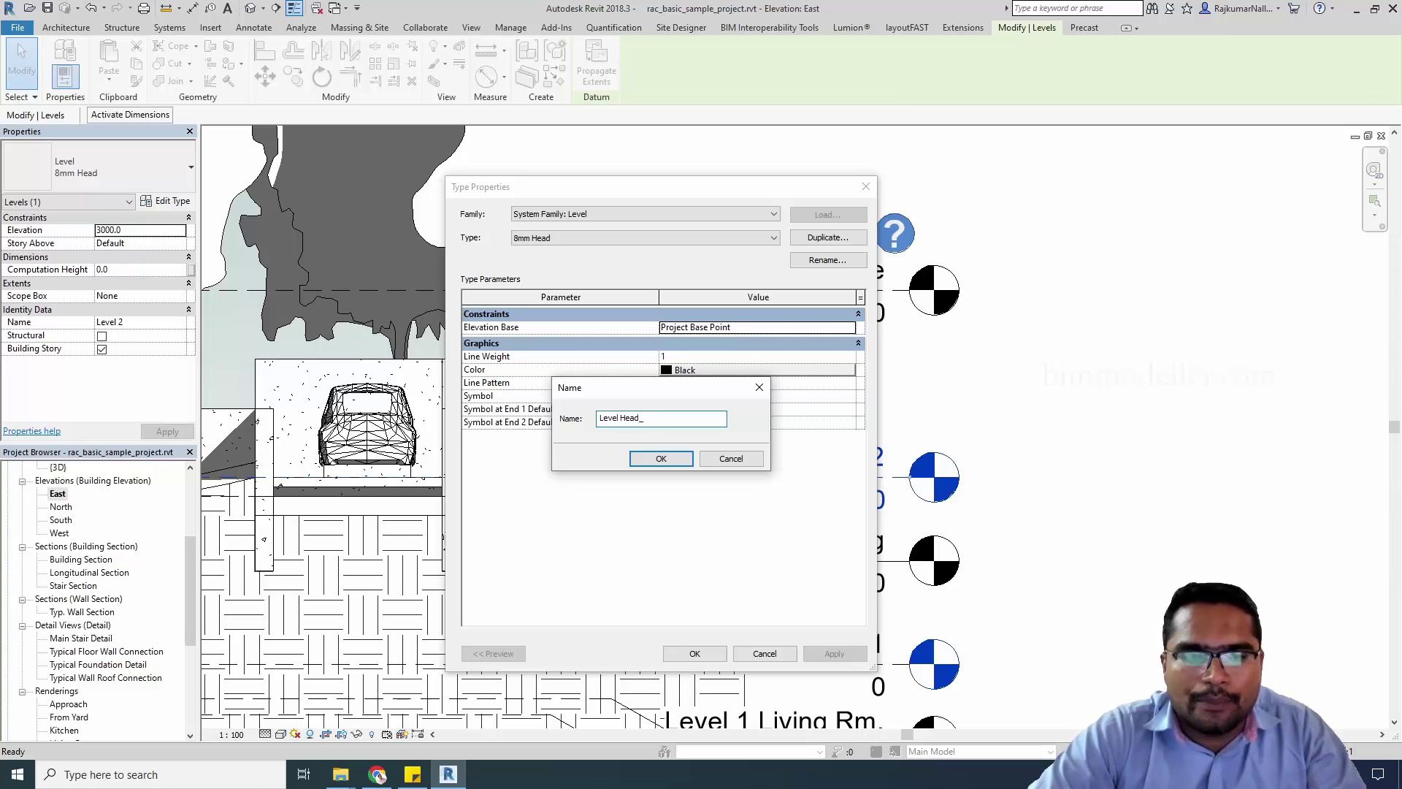
pyautogui.write('BM')
pyautogui.press('Return')
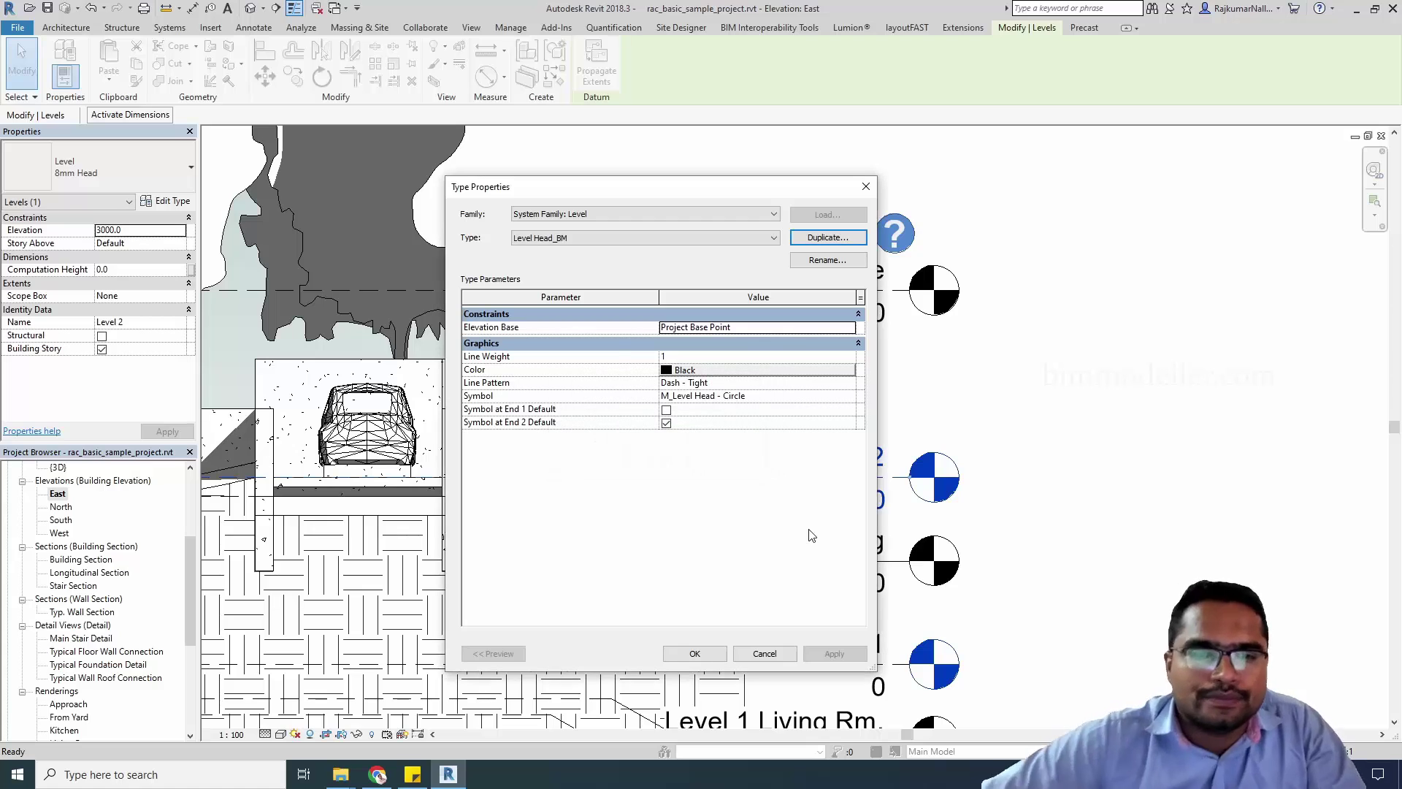
pyautogui.click(844, 400)
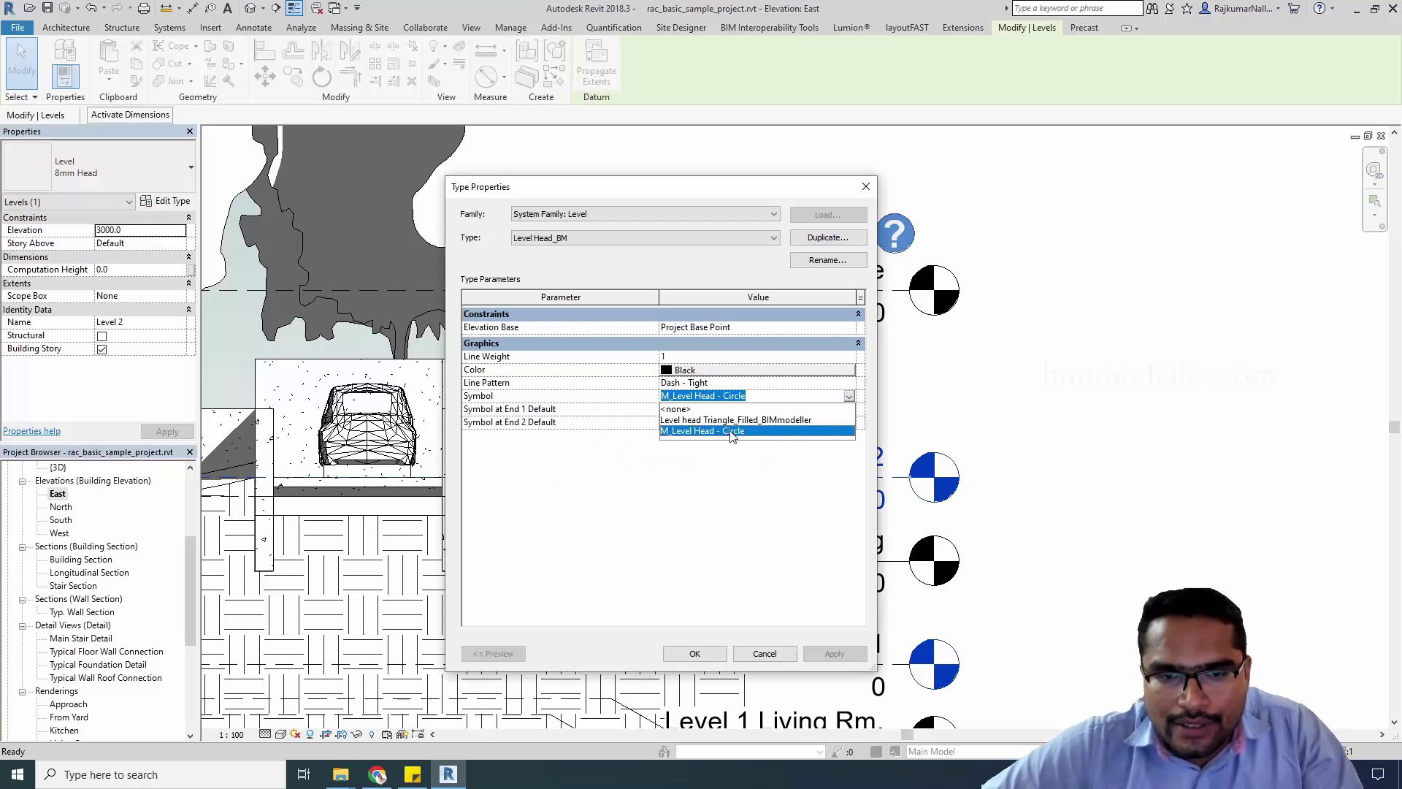
pyautogui.click(759, 420)
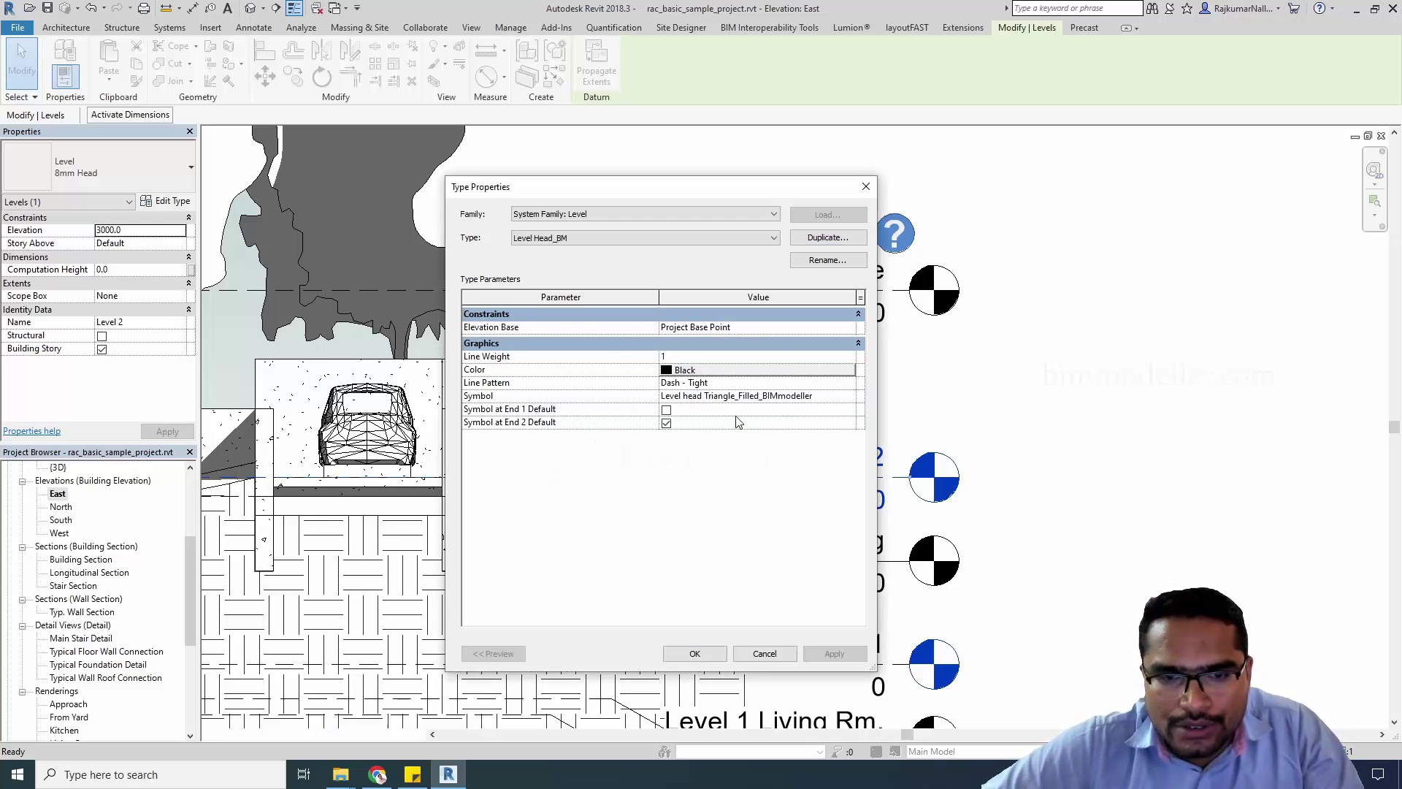
pyautogui.click(695, 653)
pyautogui.moveTo(760, 526); pyautogui.dragTo(673, 511, button='middle')
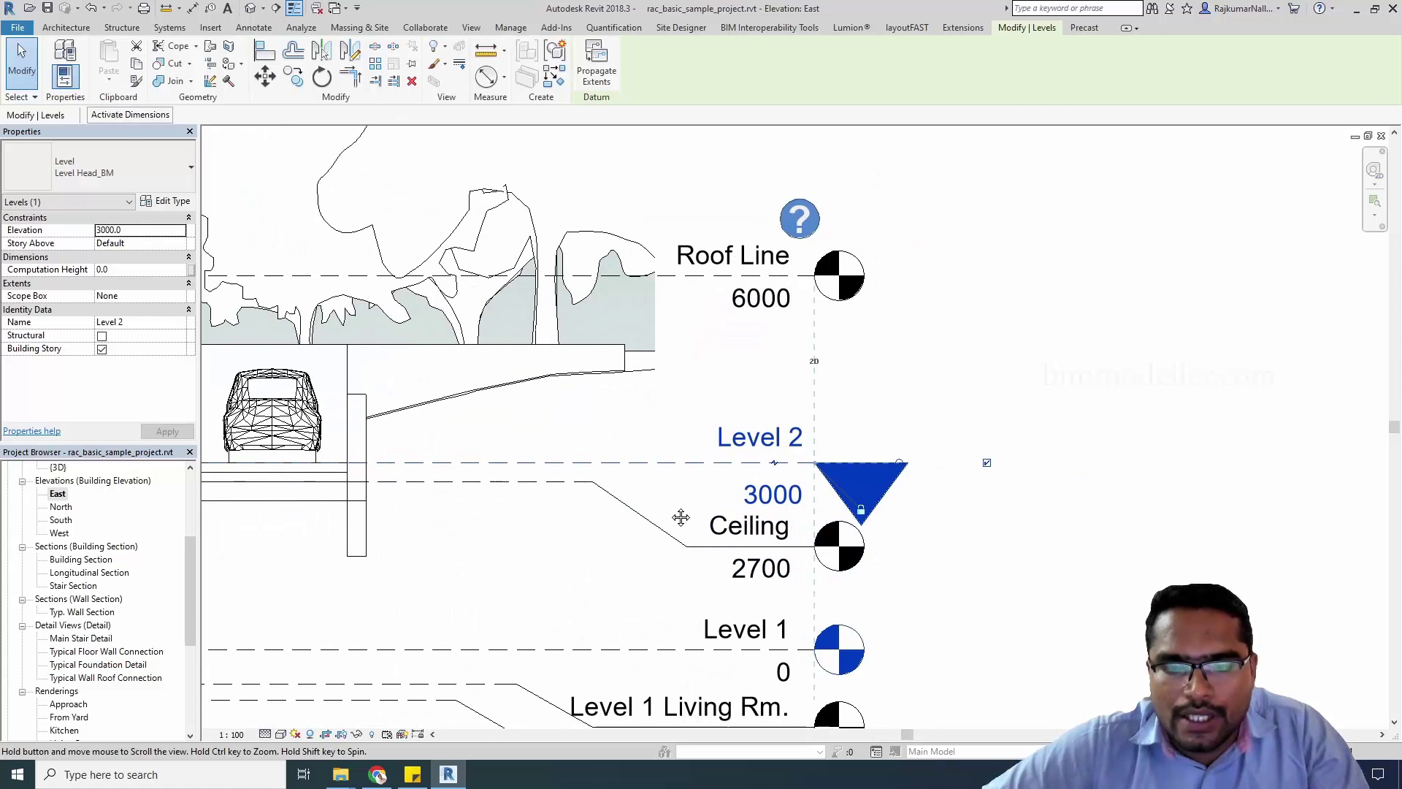
# Step: Reselect the Level 2 level line and bring up its right-click context menu
pyautogui.click(946, 511)
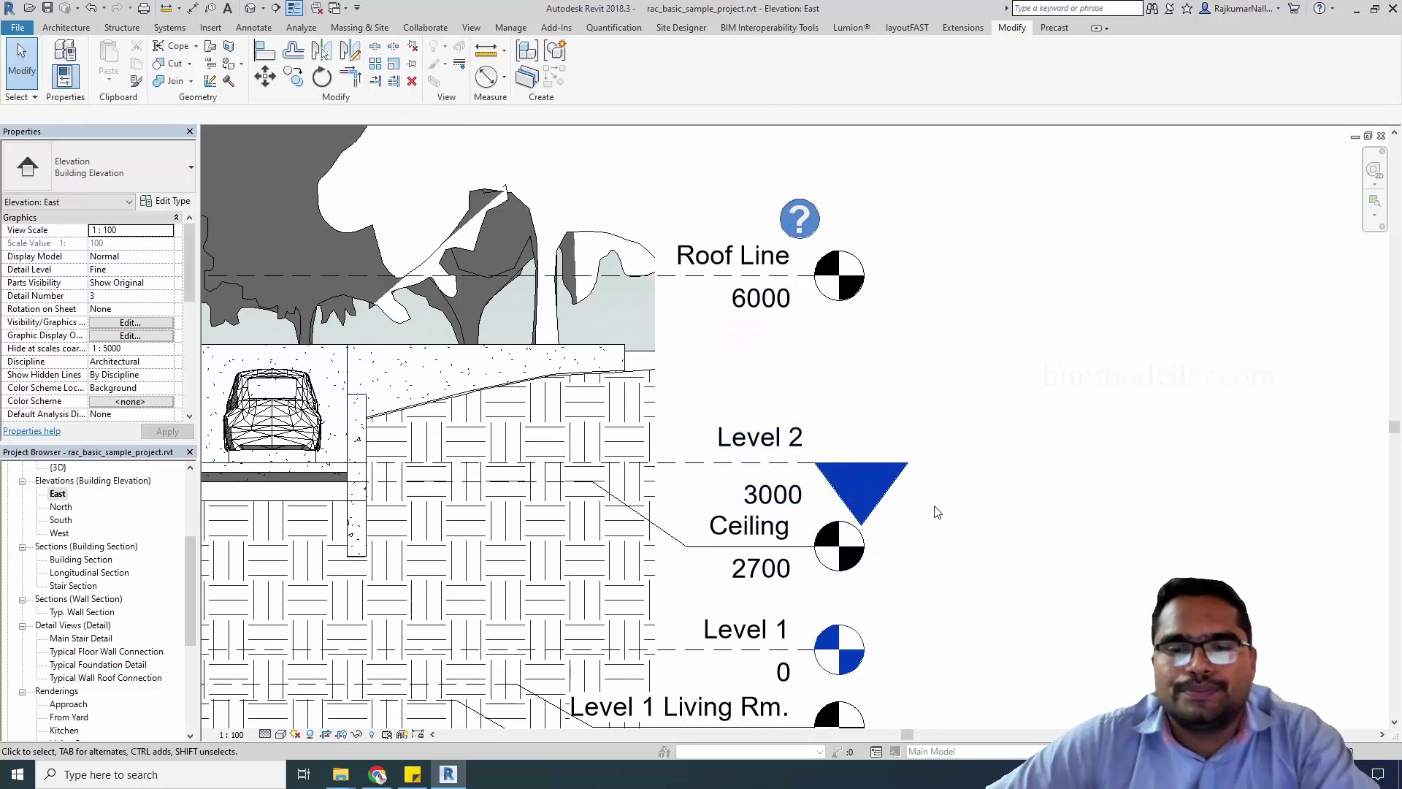
pyautogui.scroll(-3, 811, 482)
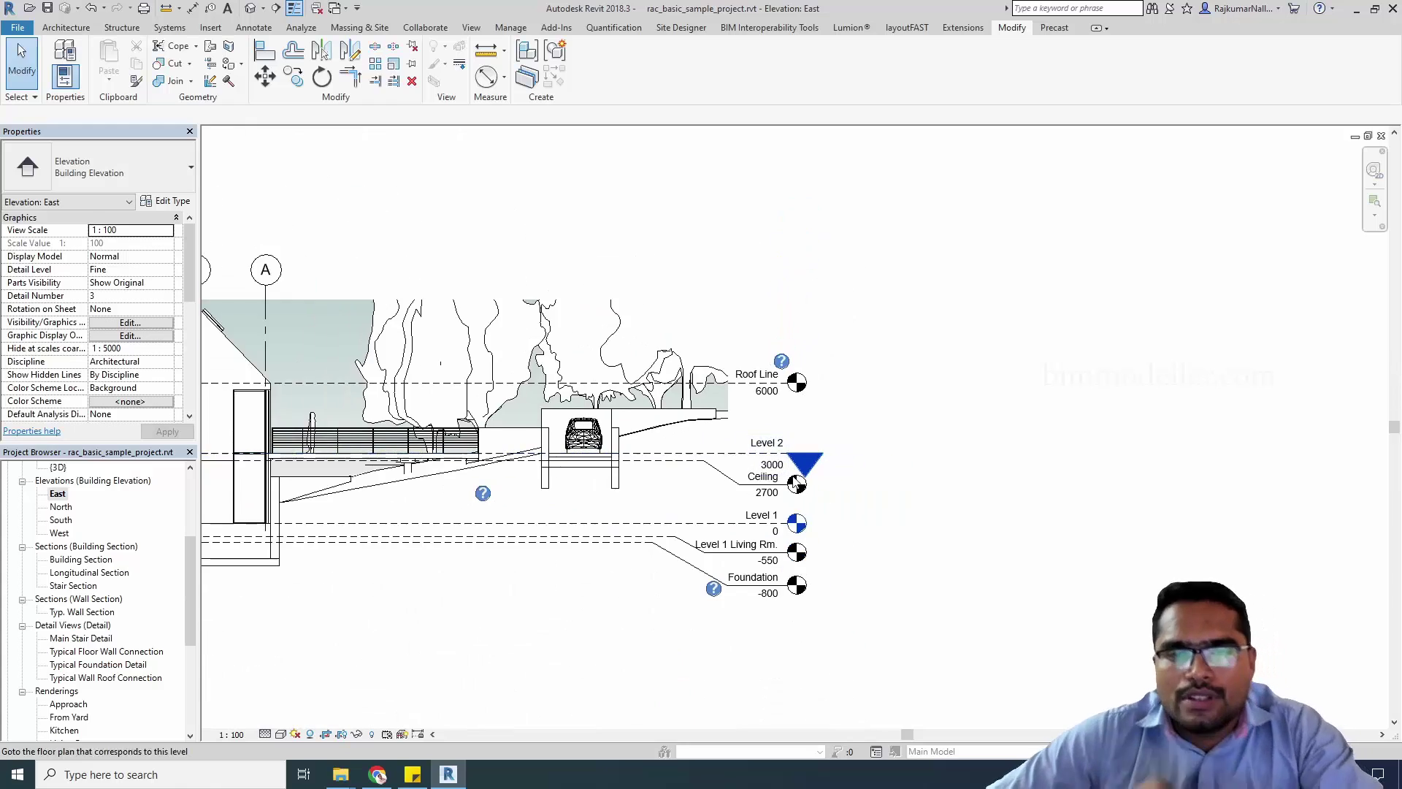
pyautogui.scroll(2, 828, 492)
pyautogui.click(785, 436)
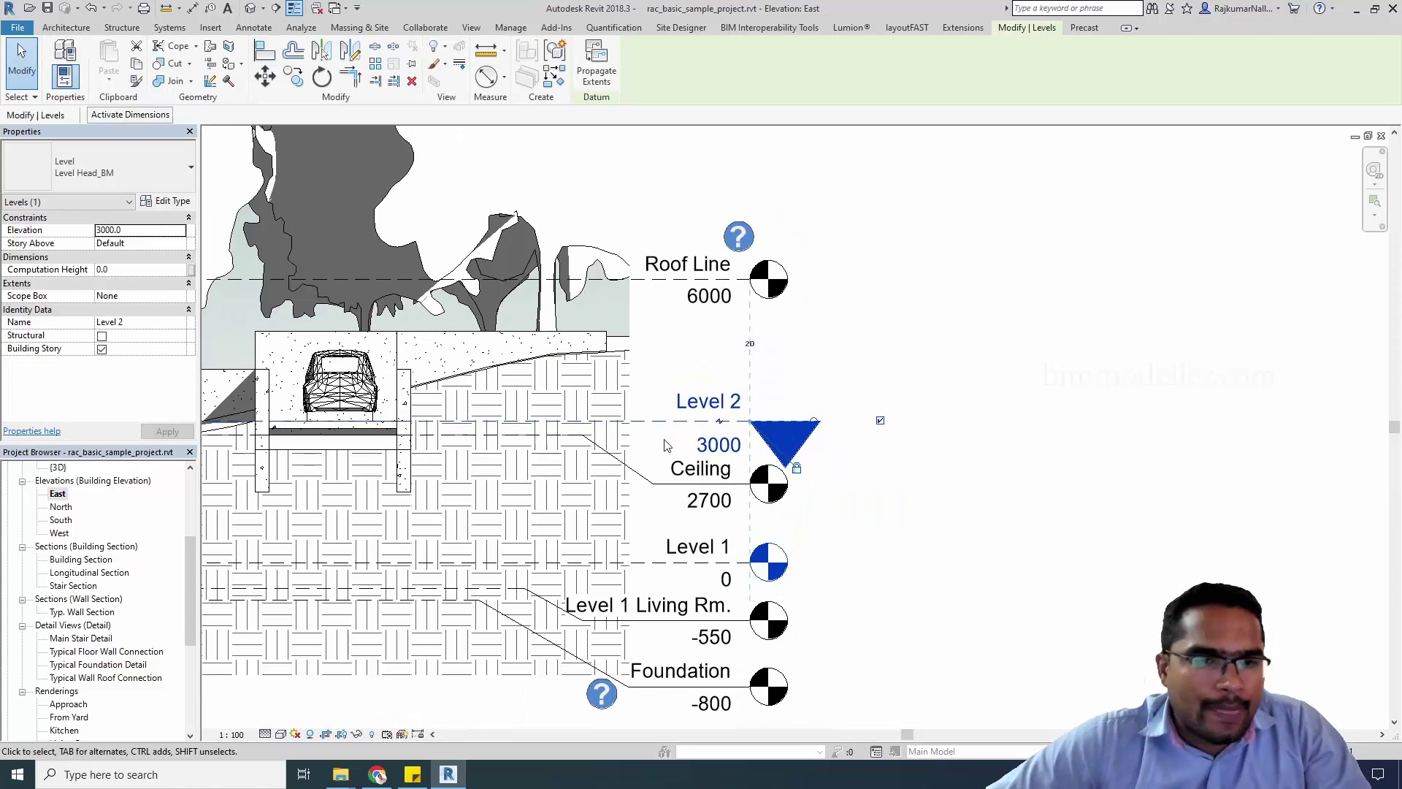
pyautogui.moveTo(803, 452); pyautogui.dragTo(967, 524, button='middle')
pyautogui.press('Escape')
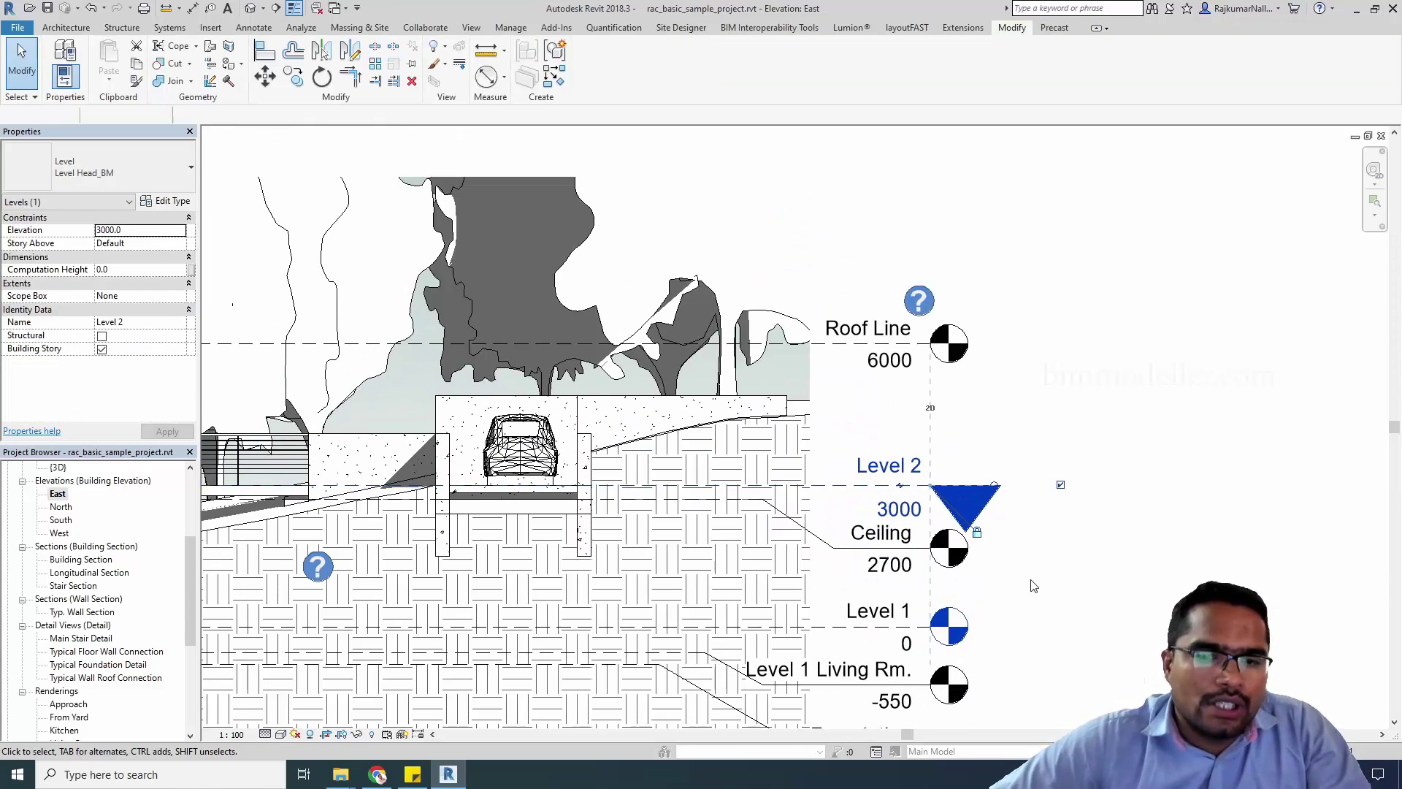
pyautogui.click(876, 491)
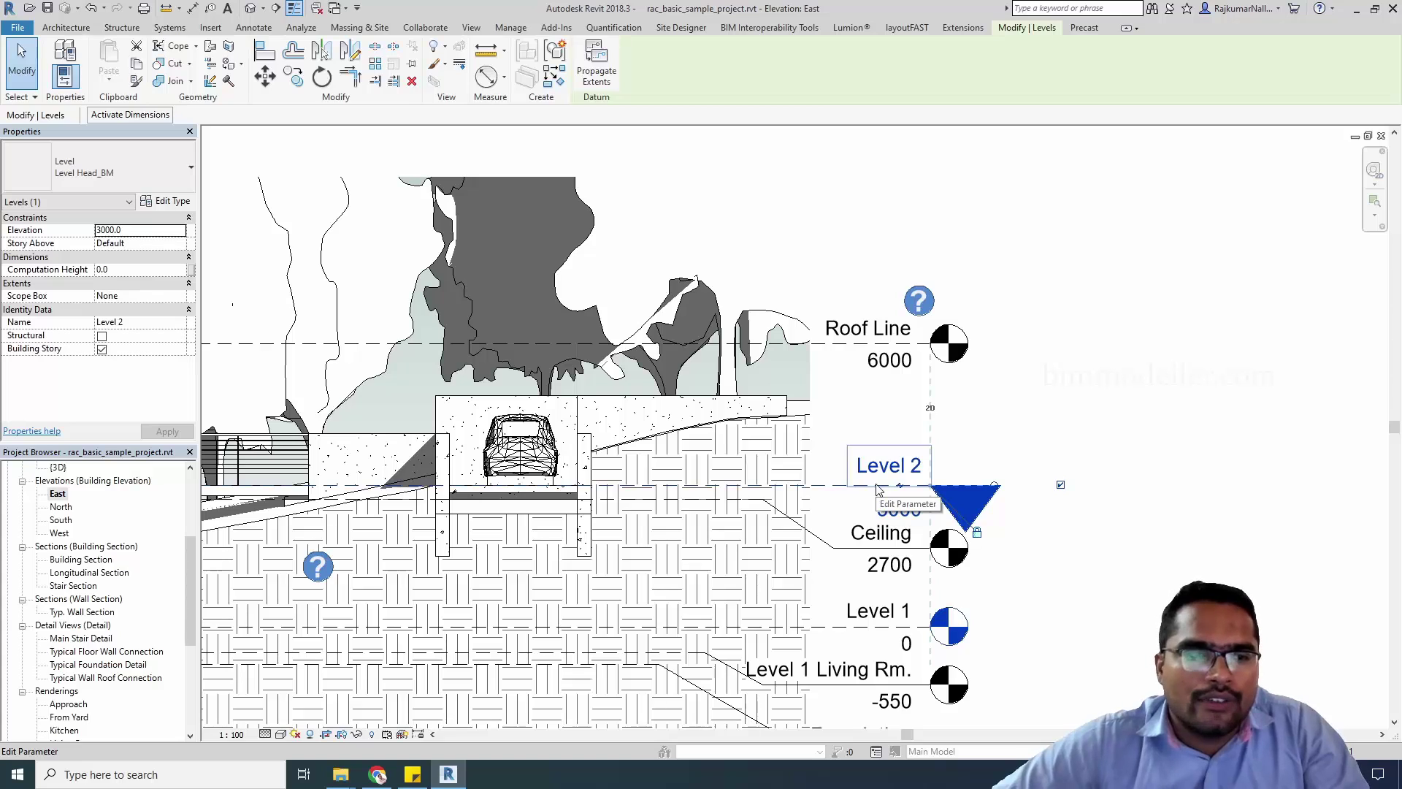
pyautogui.rightClick(838, 487)
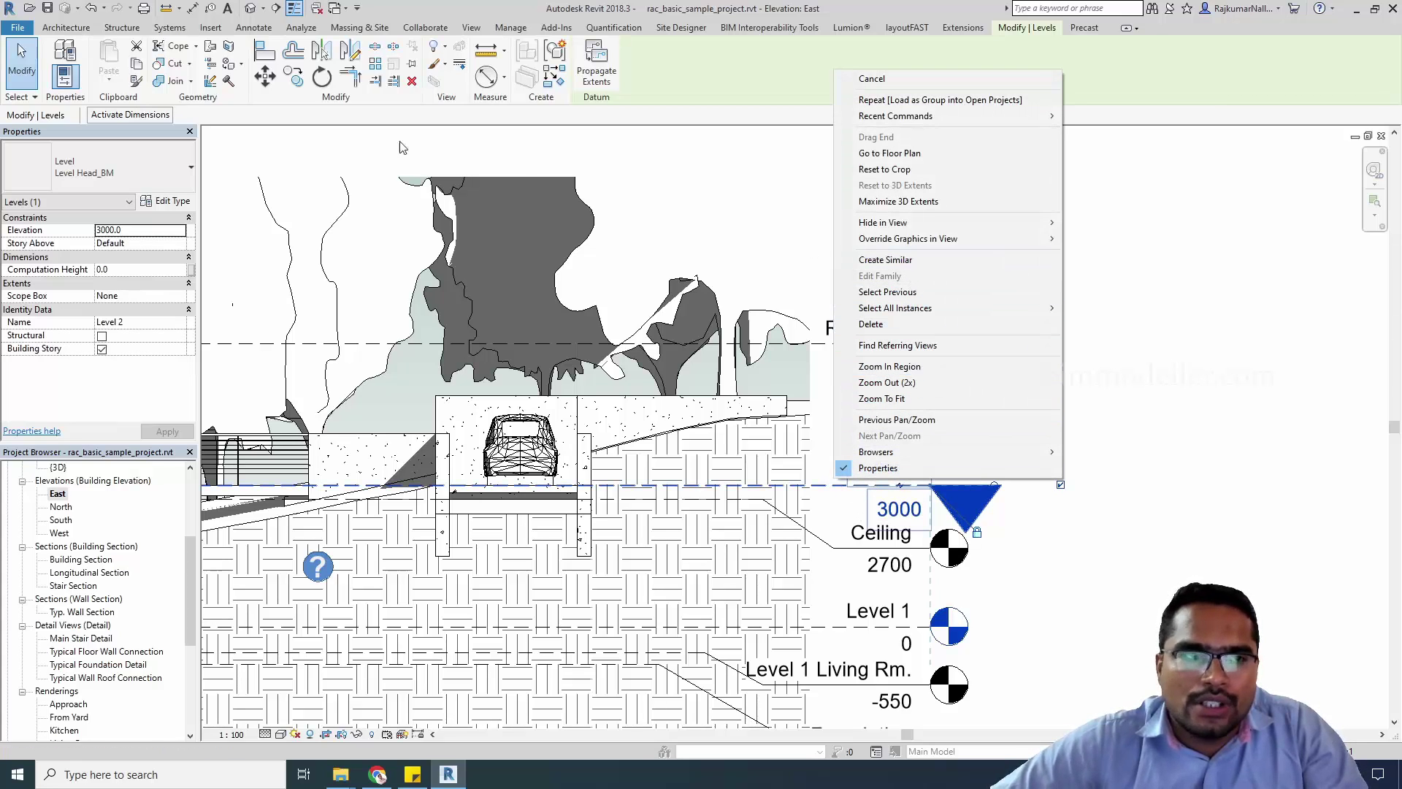
# Step: Draw Level 8 at 8400 above the Roof Line, dismissing the save reminder
pyautogui.click(66, 27)
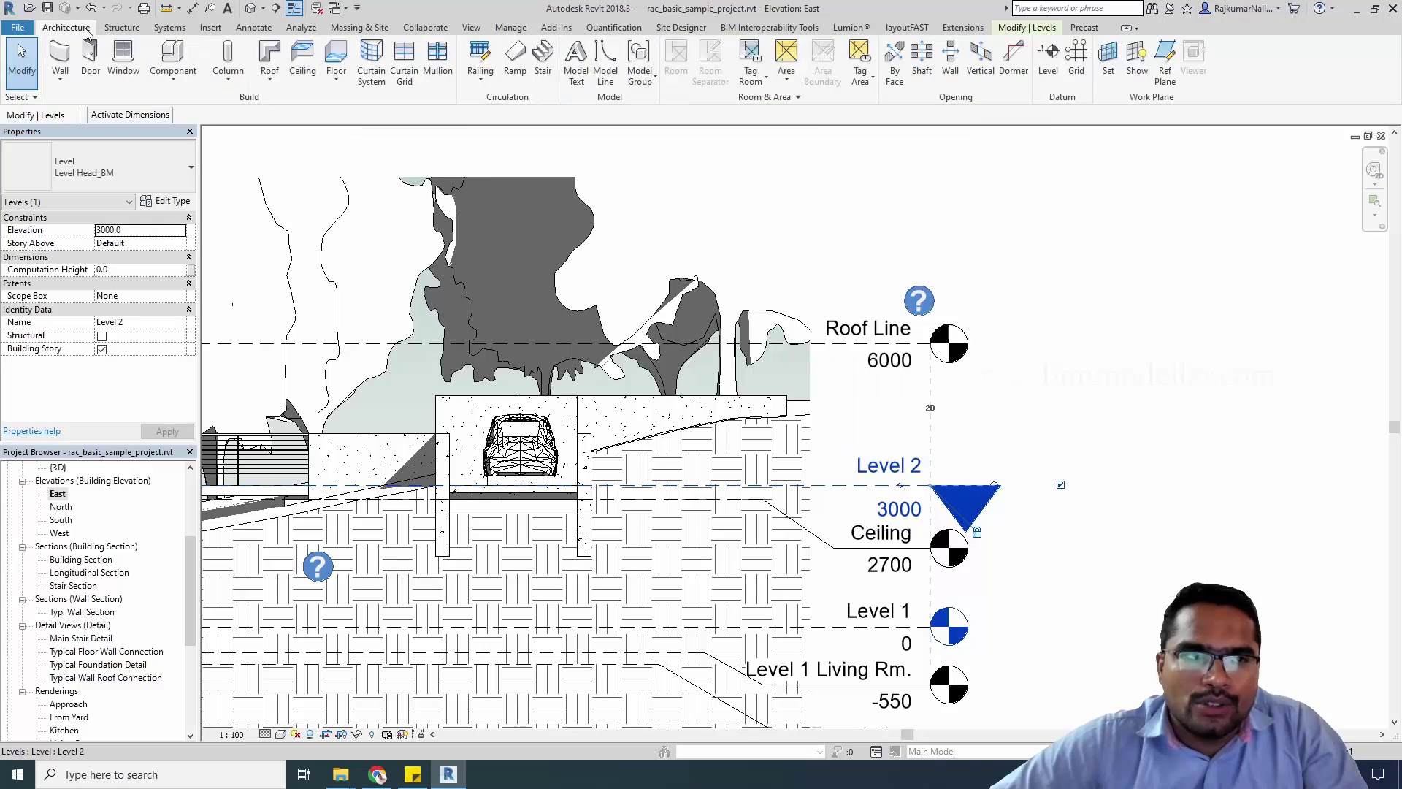
pyautogui.click(1054, 68)
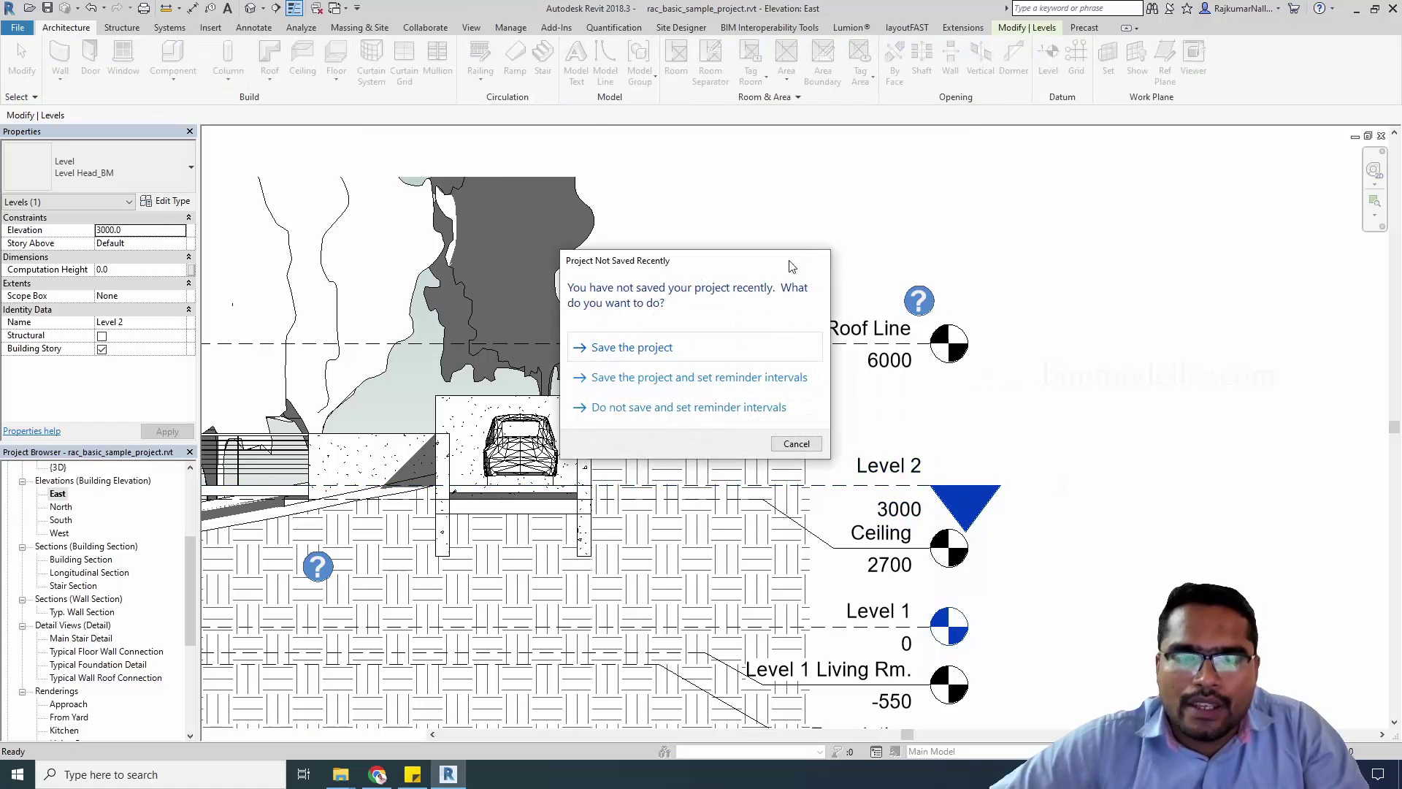
pyautogui.click(595, 231)
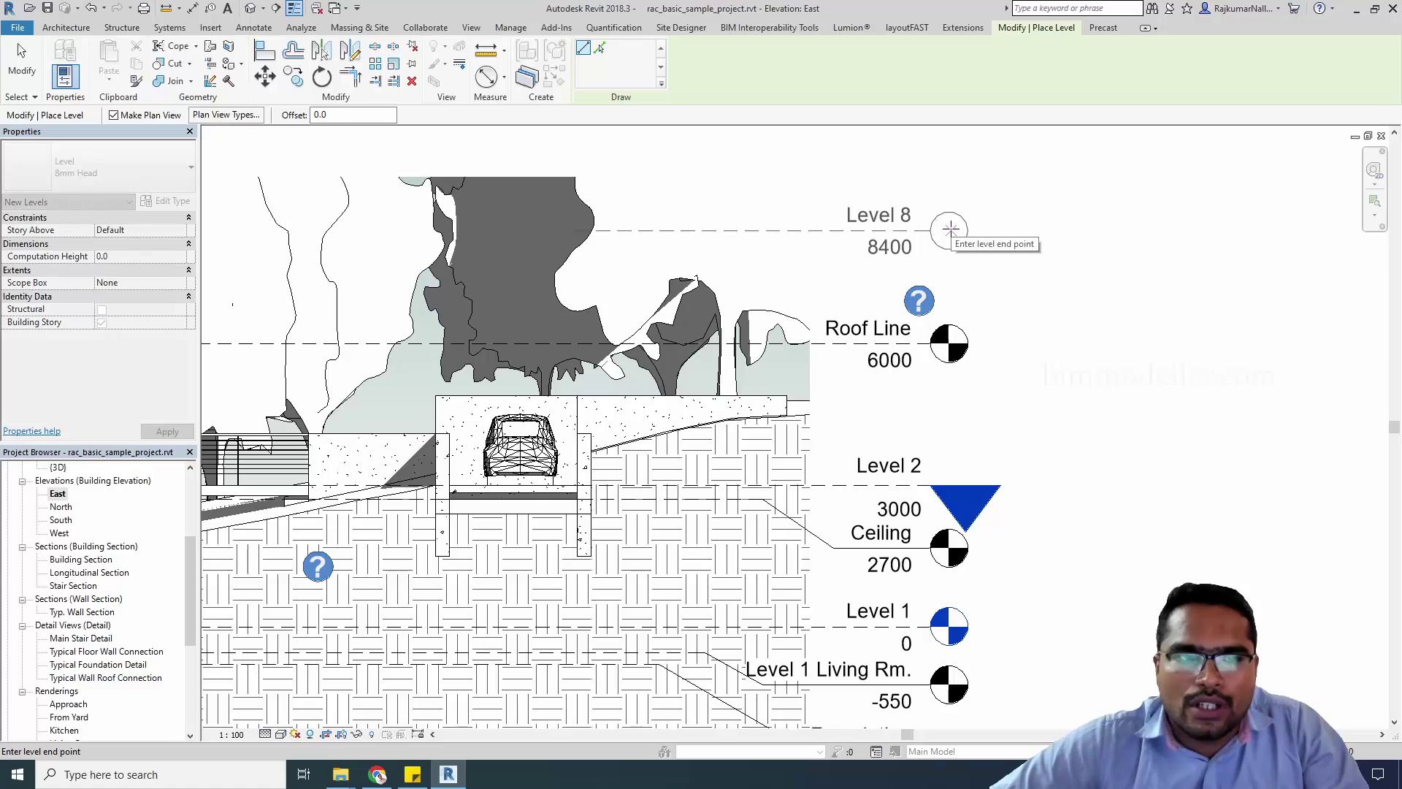
pyautogui.press('Escape')
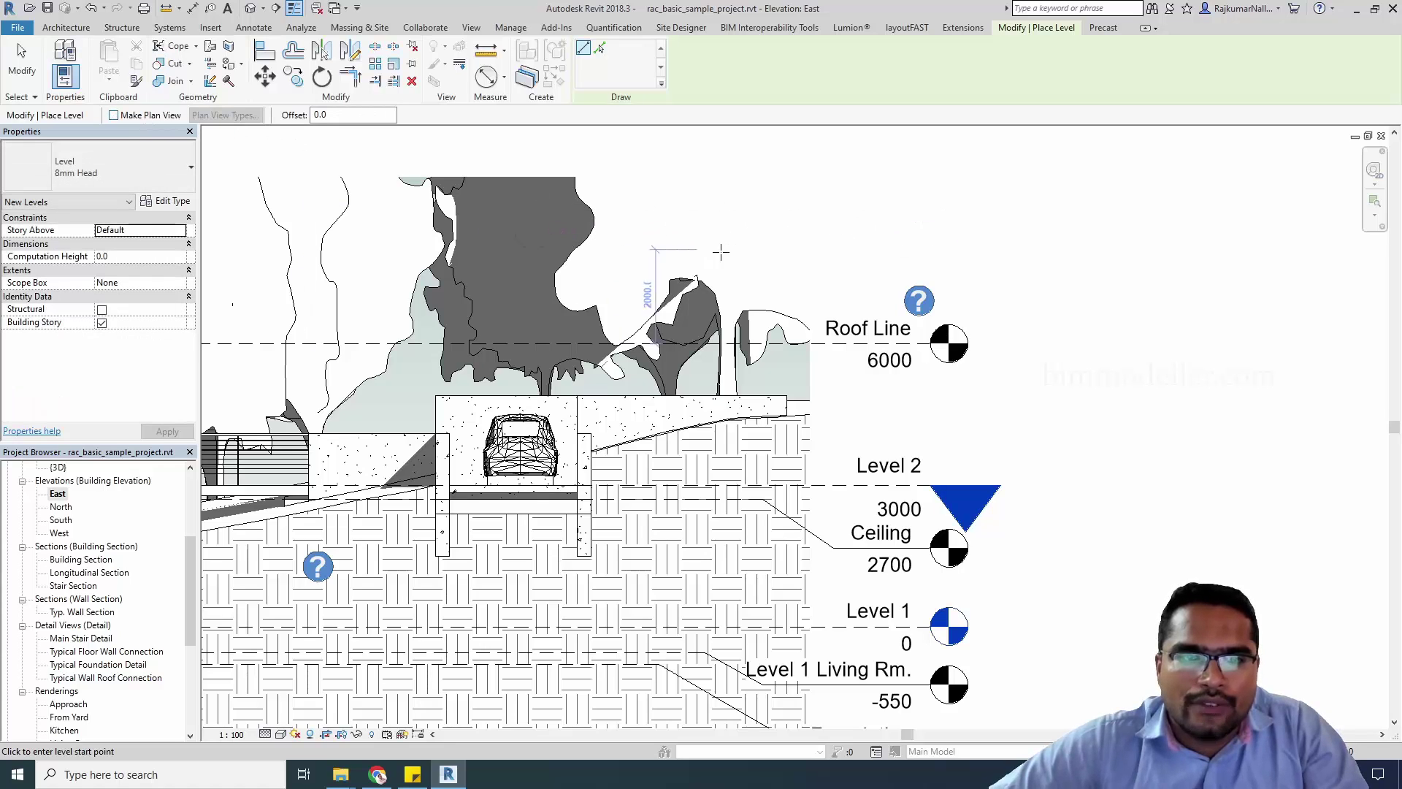
pyautogui.click(627, 230)
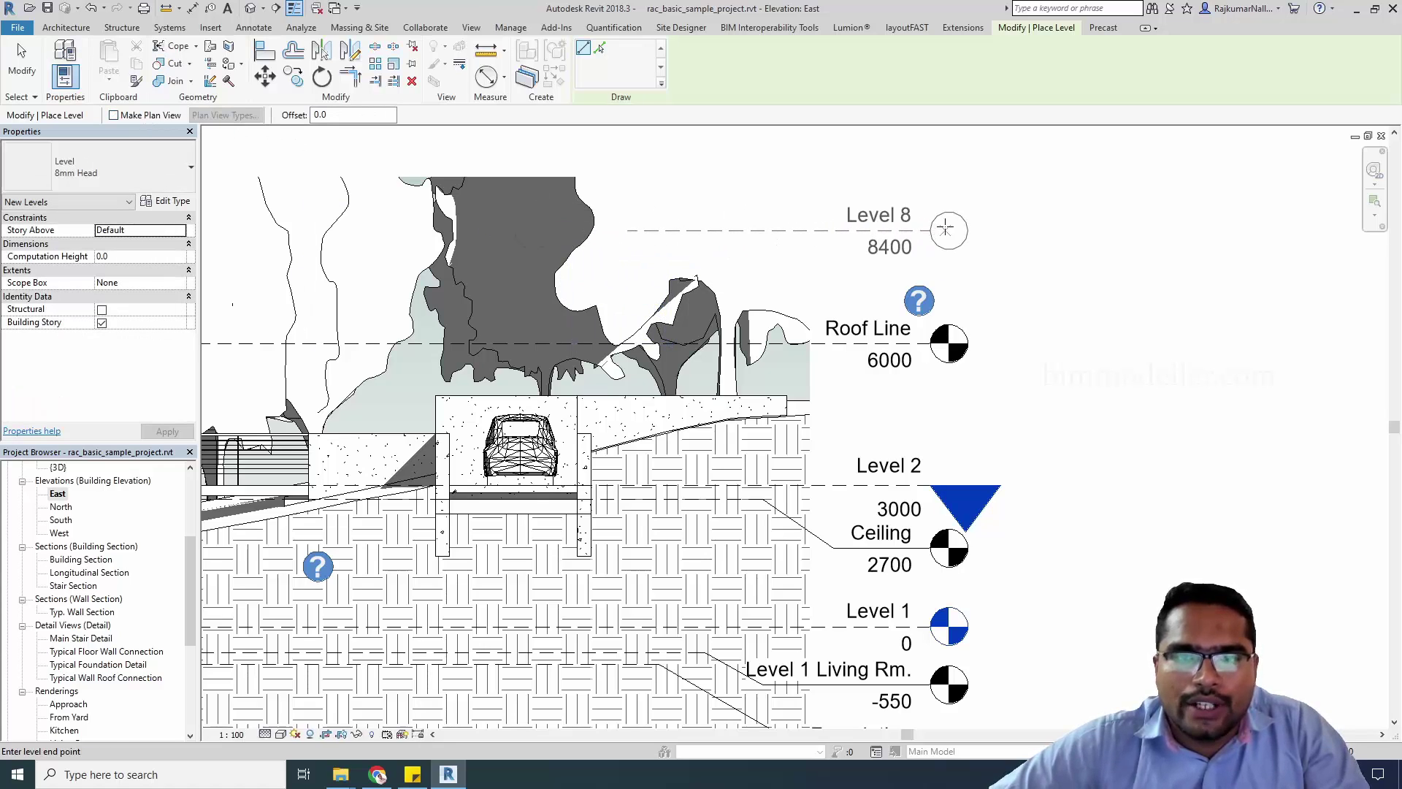
pyautogui.click(949, 229)
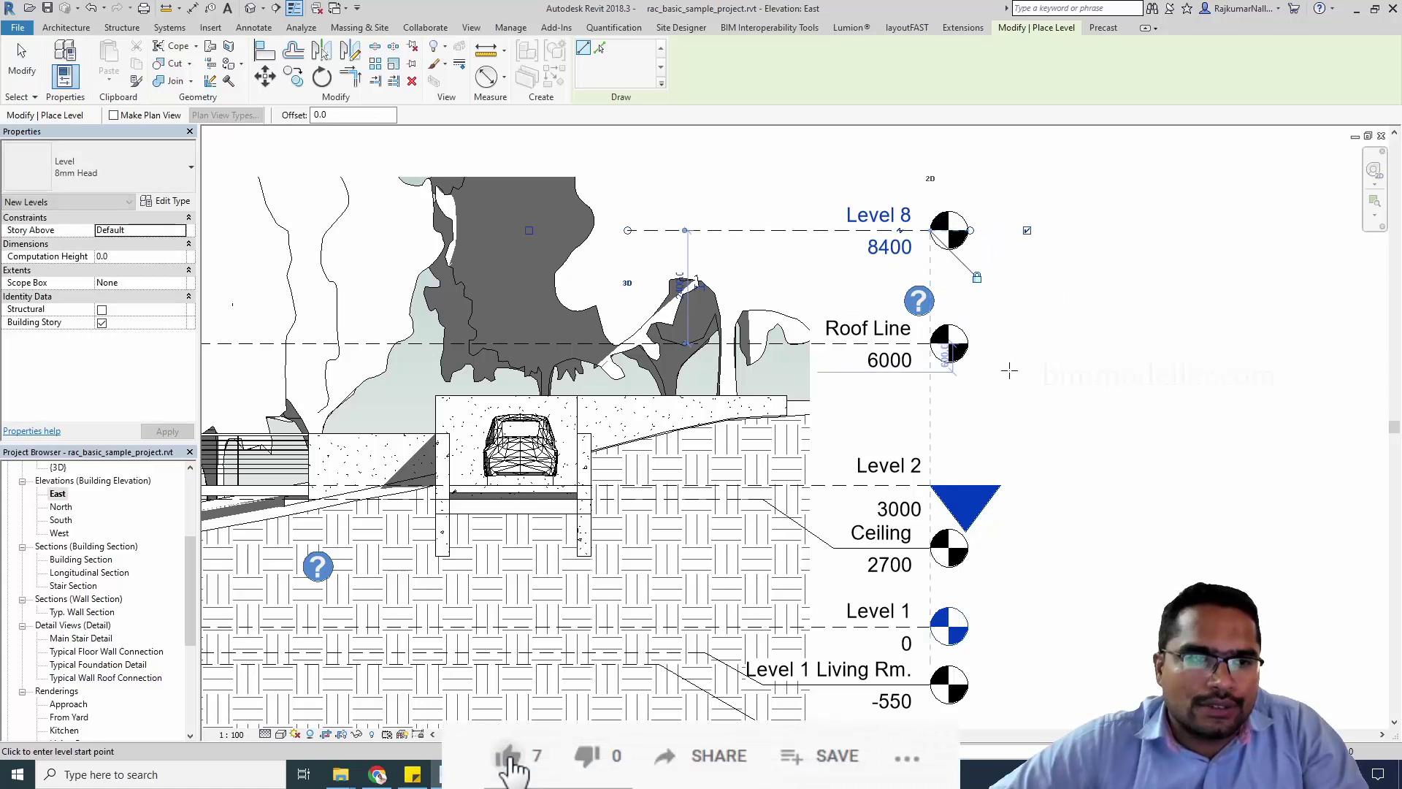
pyautogui.press('Escape')
pyautogui.press('Escape')
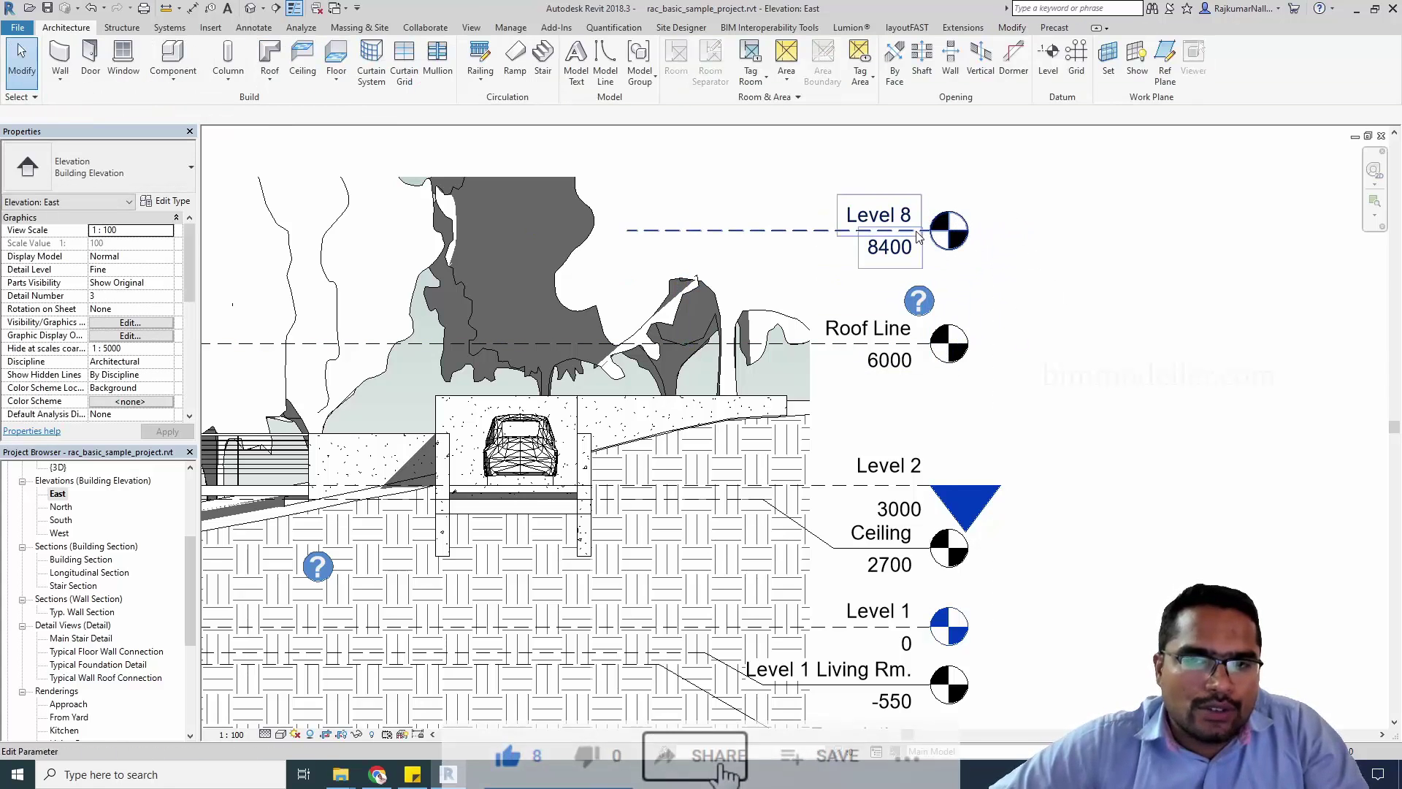
# Step: From Level 8, set the 8mm Head type's Symbol to Level head Triangle_Filled_BIMmodeller
pyautogui.click(919, 232)
pyautogui.click(172, 201)
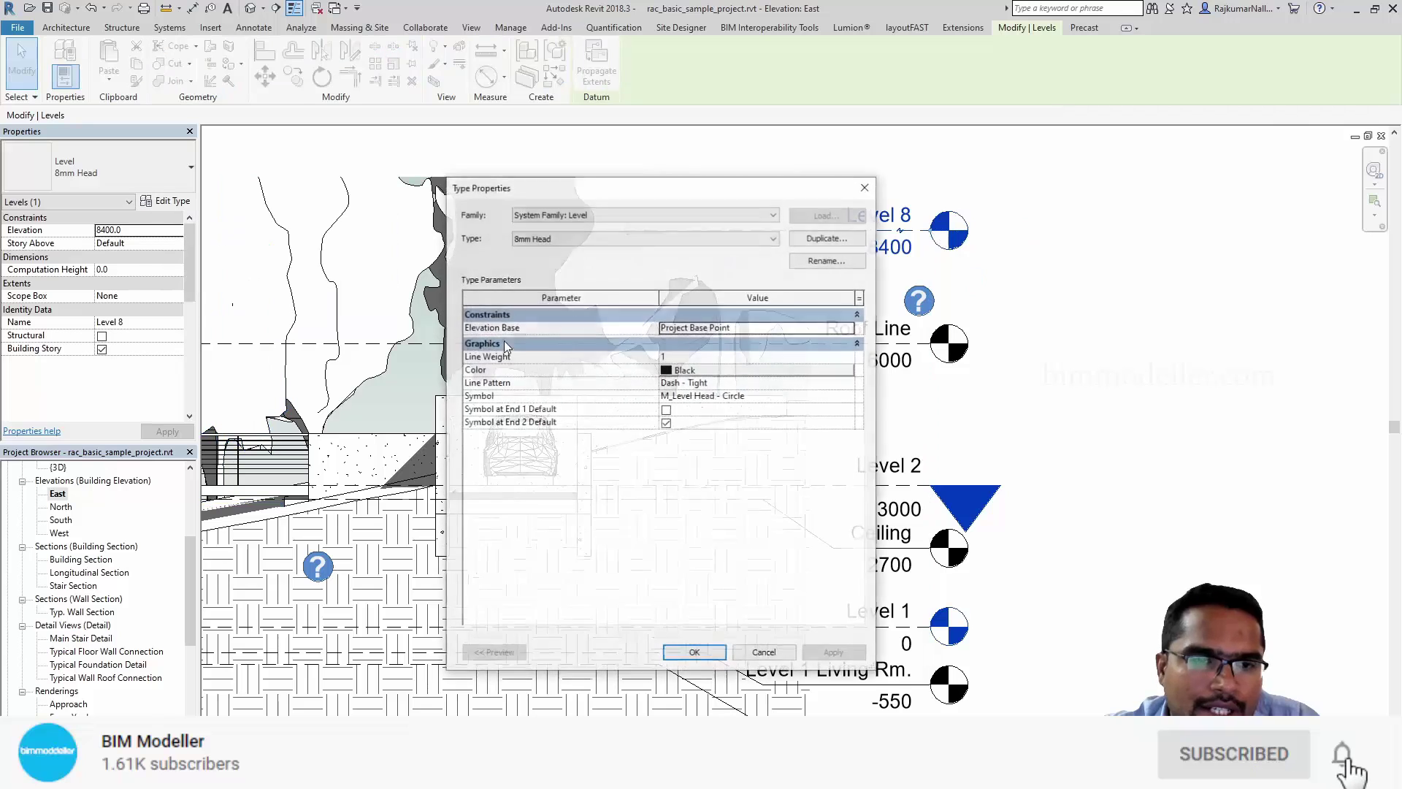
pyautogui.click(845, 395)
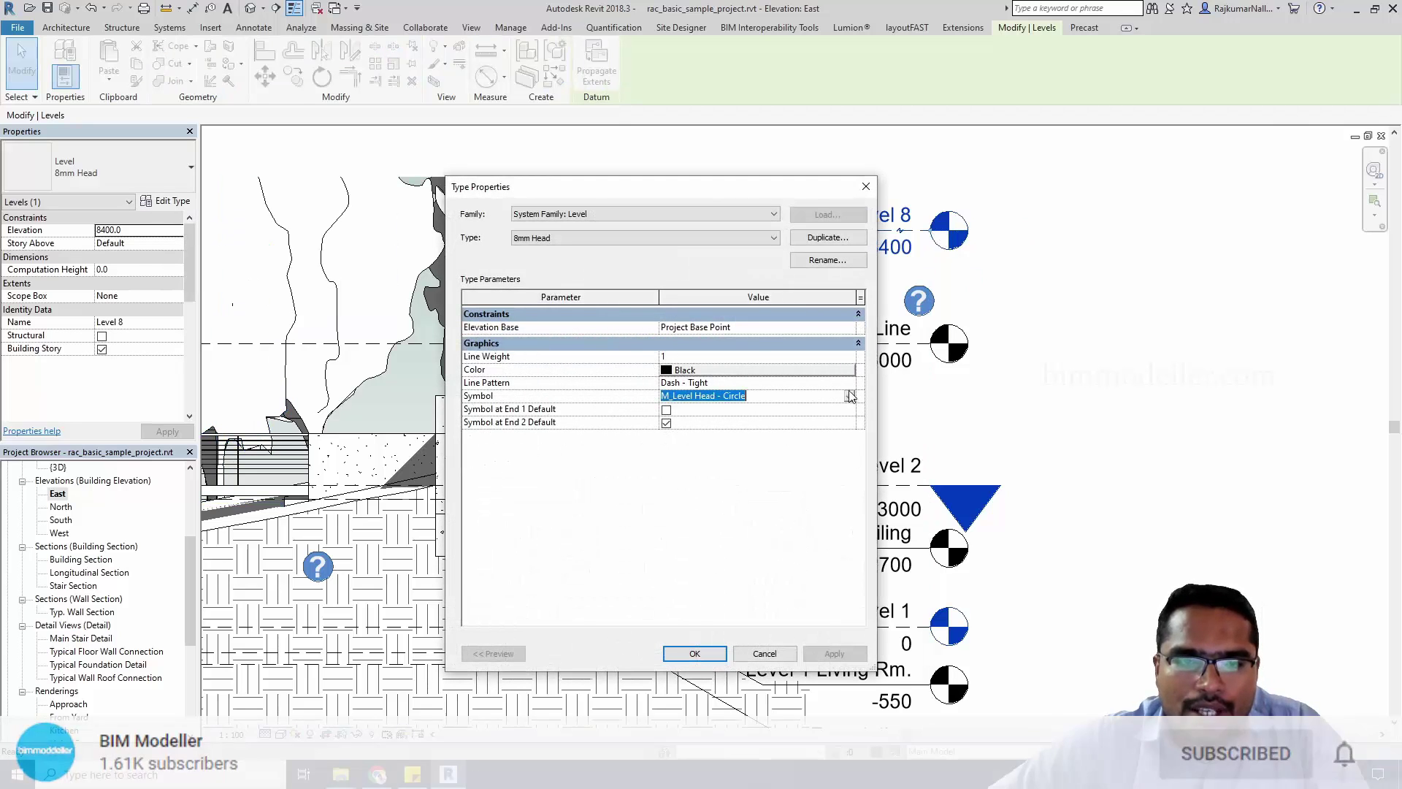
pyautogui.click(849, 396)
pyautogui.click(748, 420)
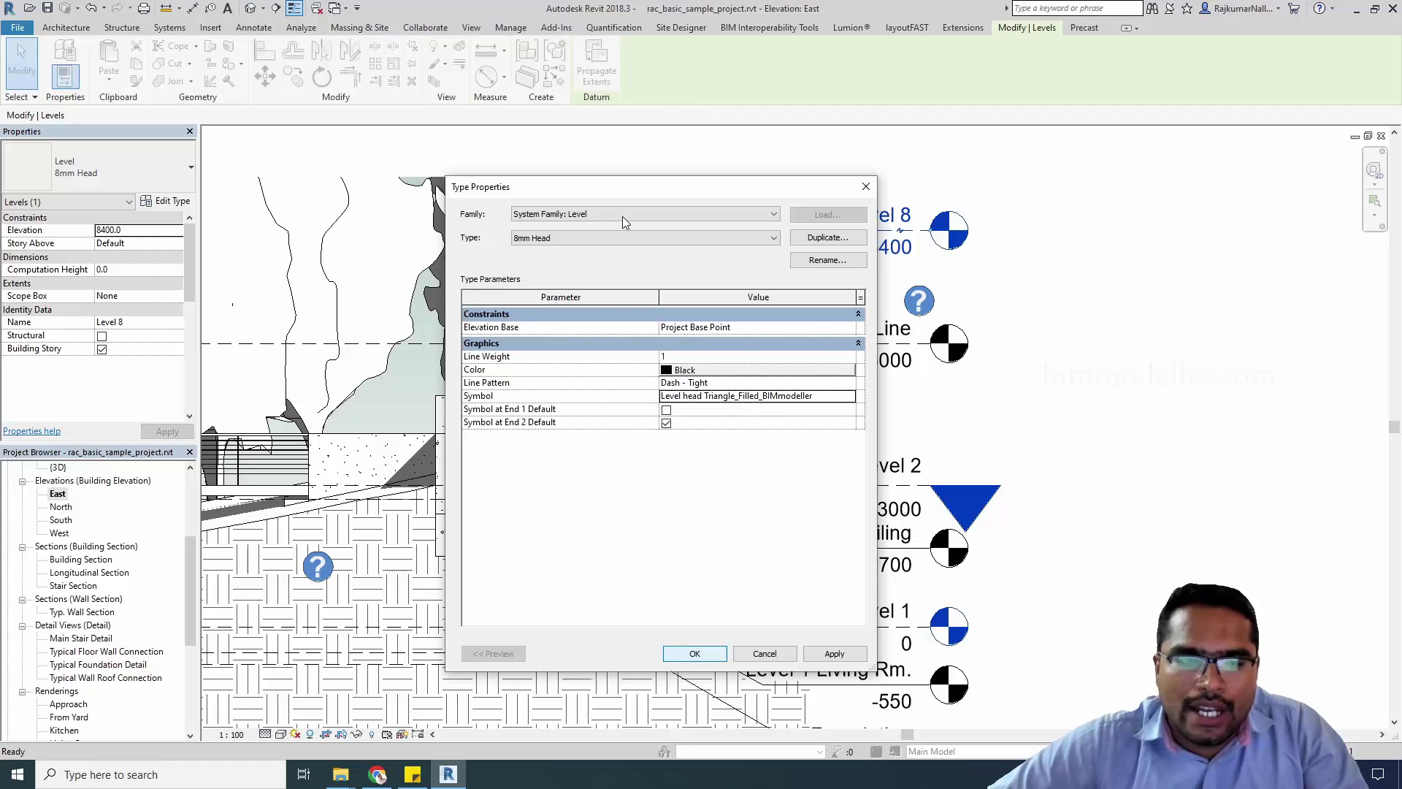
pyautogui.click(695, 657)
pyautogui.scroll(-2, 876, 417)
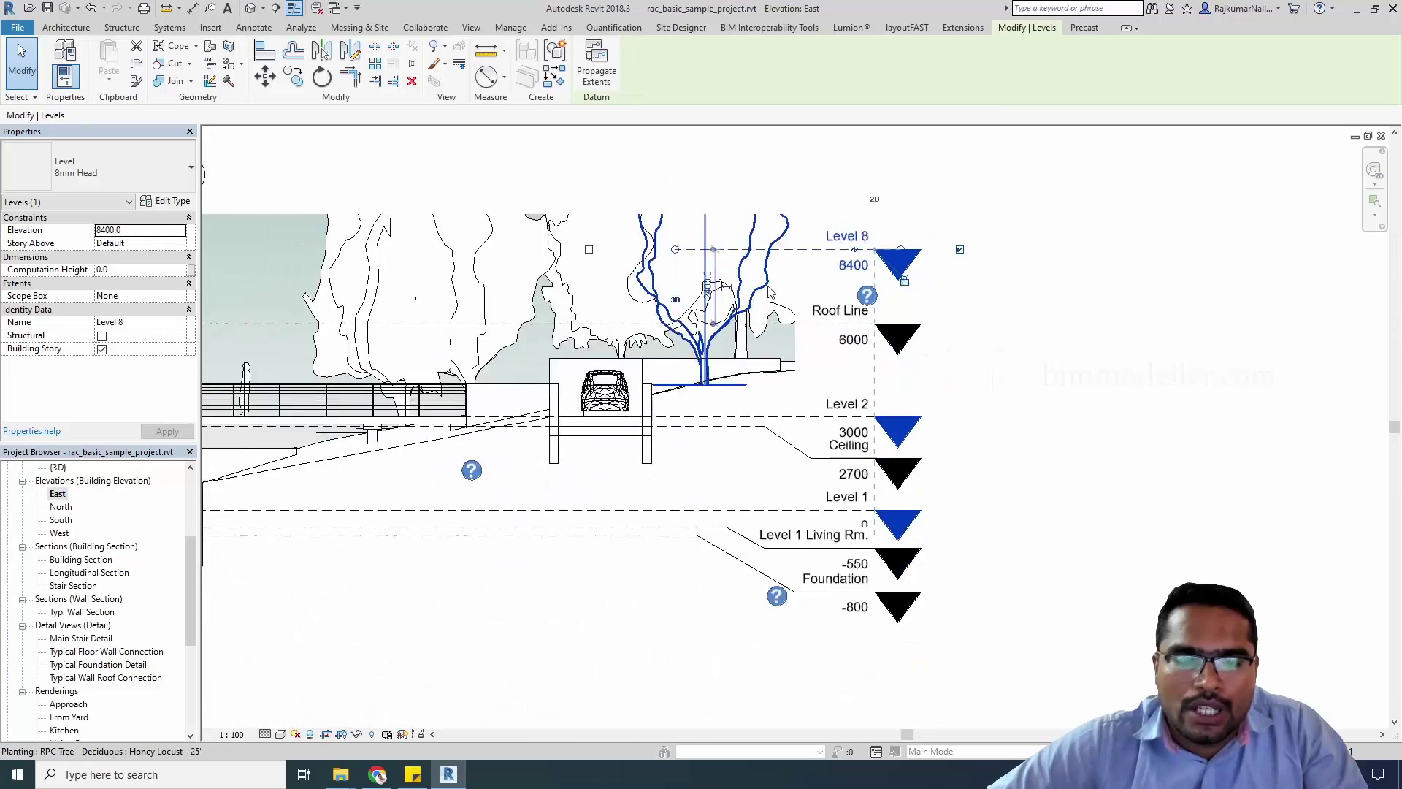
pyautogui.scroll(-2, 855, 329)
pyautogui.scroll(2, 842, 270)
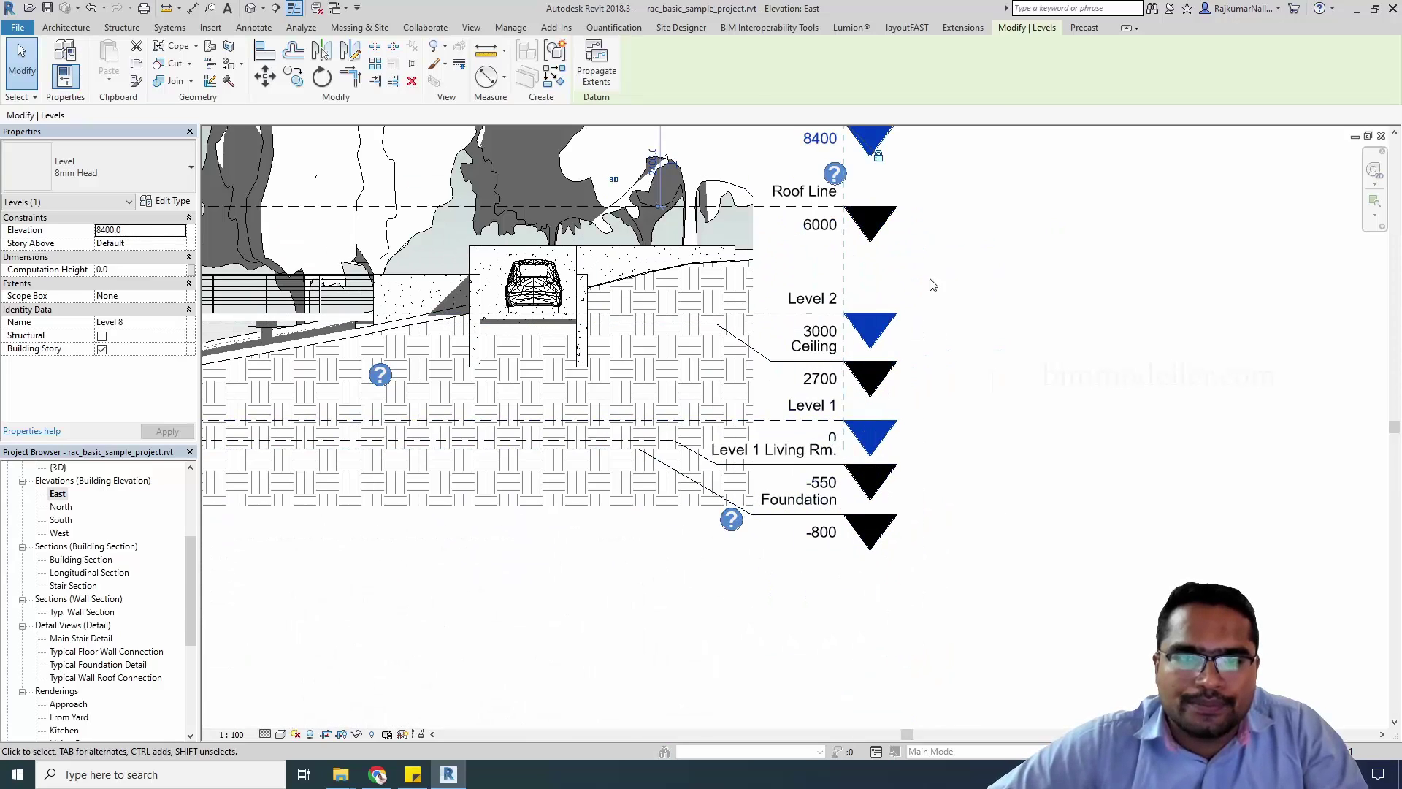
pyautogui.moveTo(842, 159); pyautogui.dragTo(839, 319, button='middle')
pyautogui.press('Escape')
pyautogui.scroll(2, 839, 318)
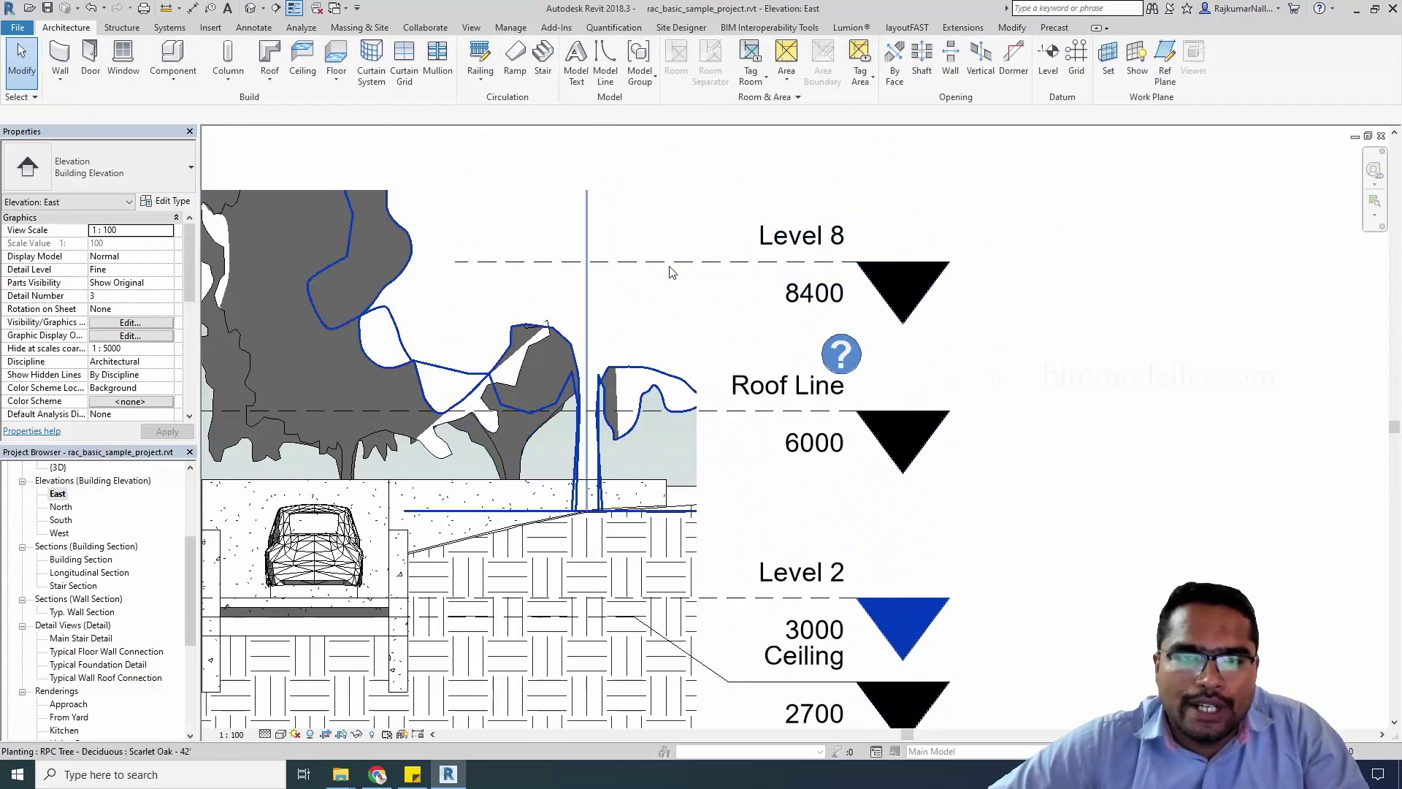
pyautogui.click(840, 286)
pyautogui.scroll(1, 886, 270)
pyautogui.press('Escape')
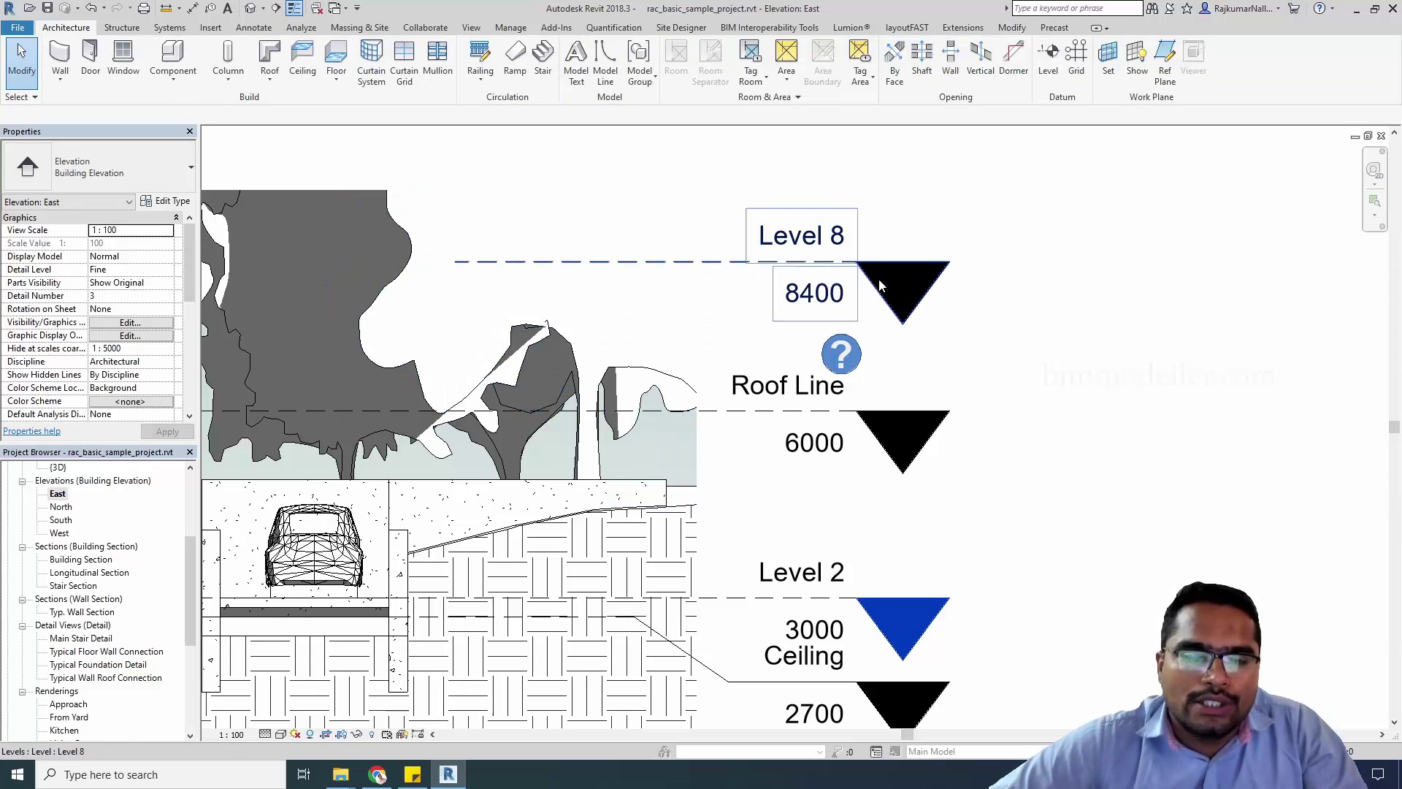
pyautogui.scroll(-3, 899, 309)
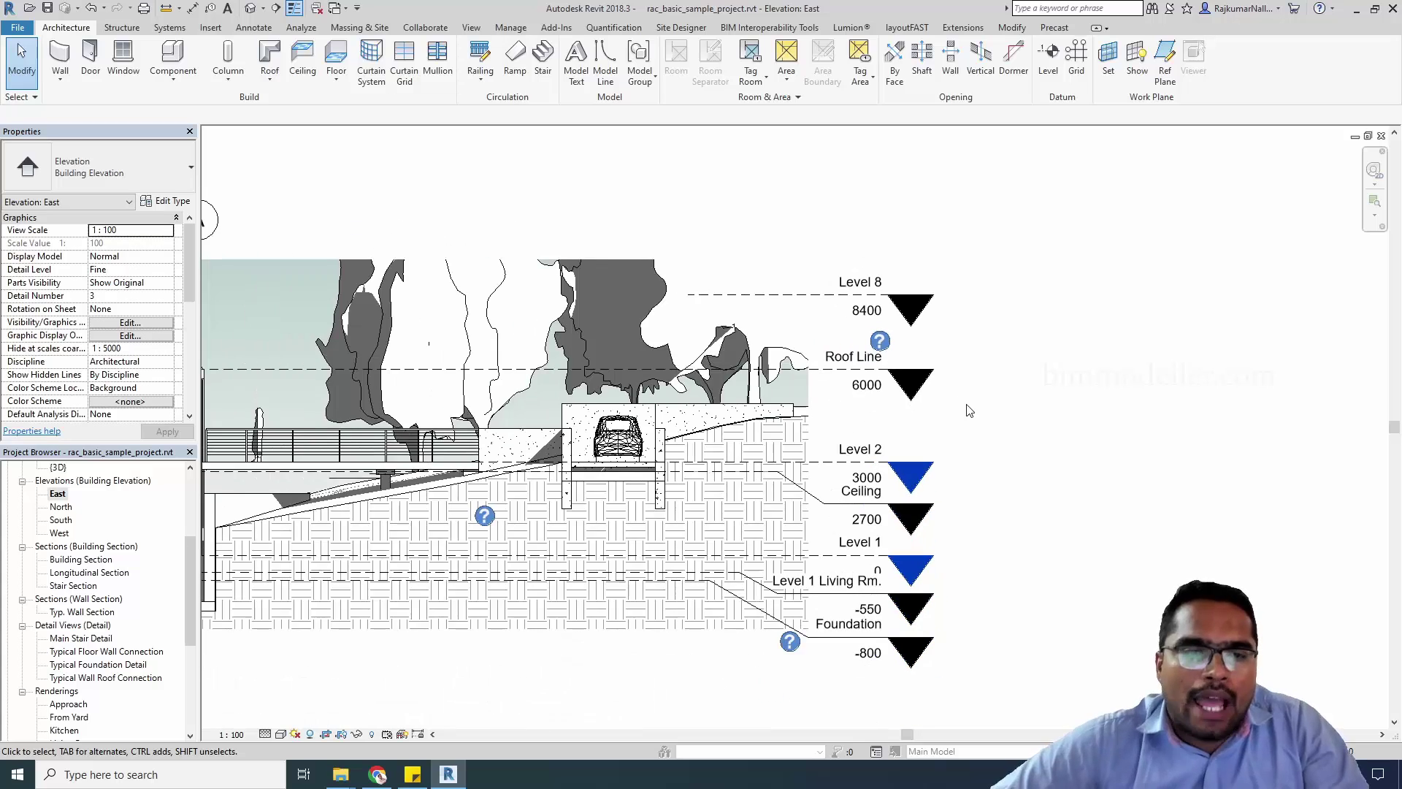
pyautogui.moveTo(975, 422); pyautogui.dragTo(899, 448, button='middle')
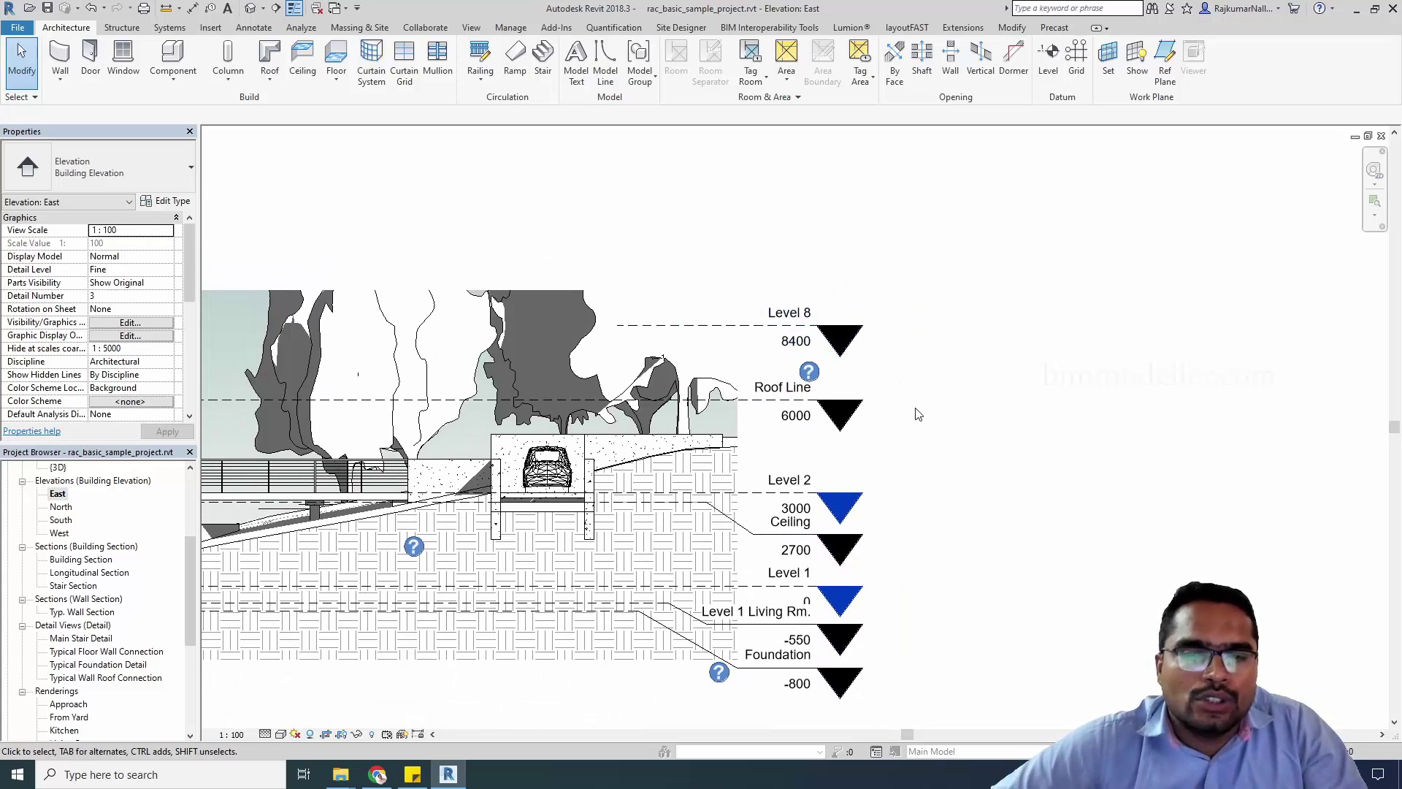